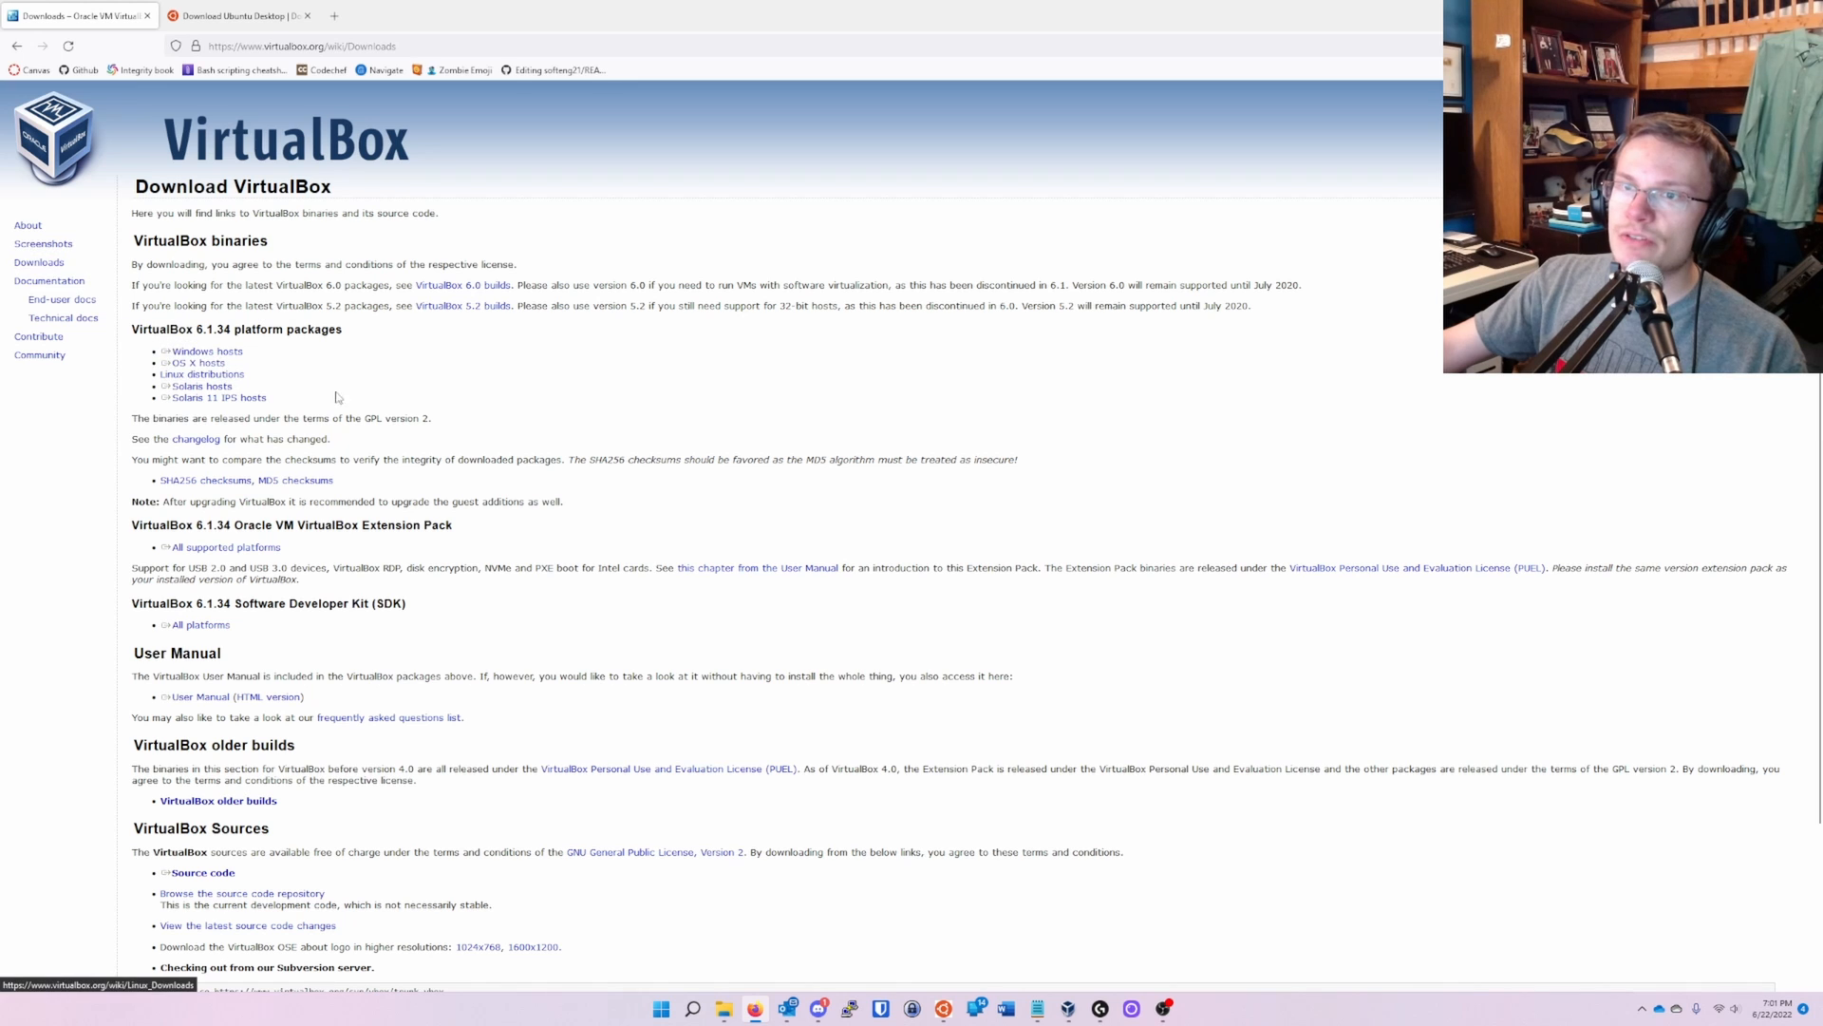
- Download the VirtualBox 6.1.34 platform package for Windows hosts
click(205, 352)
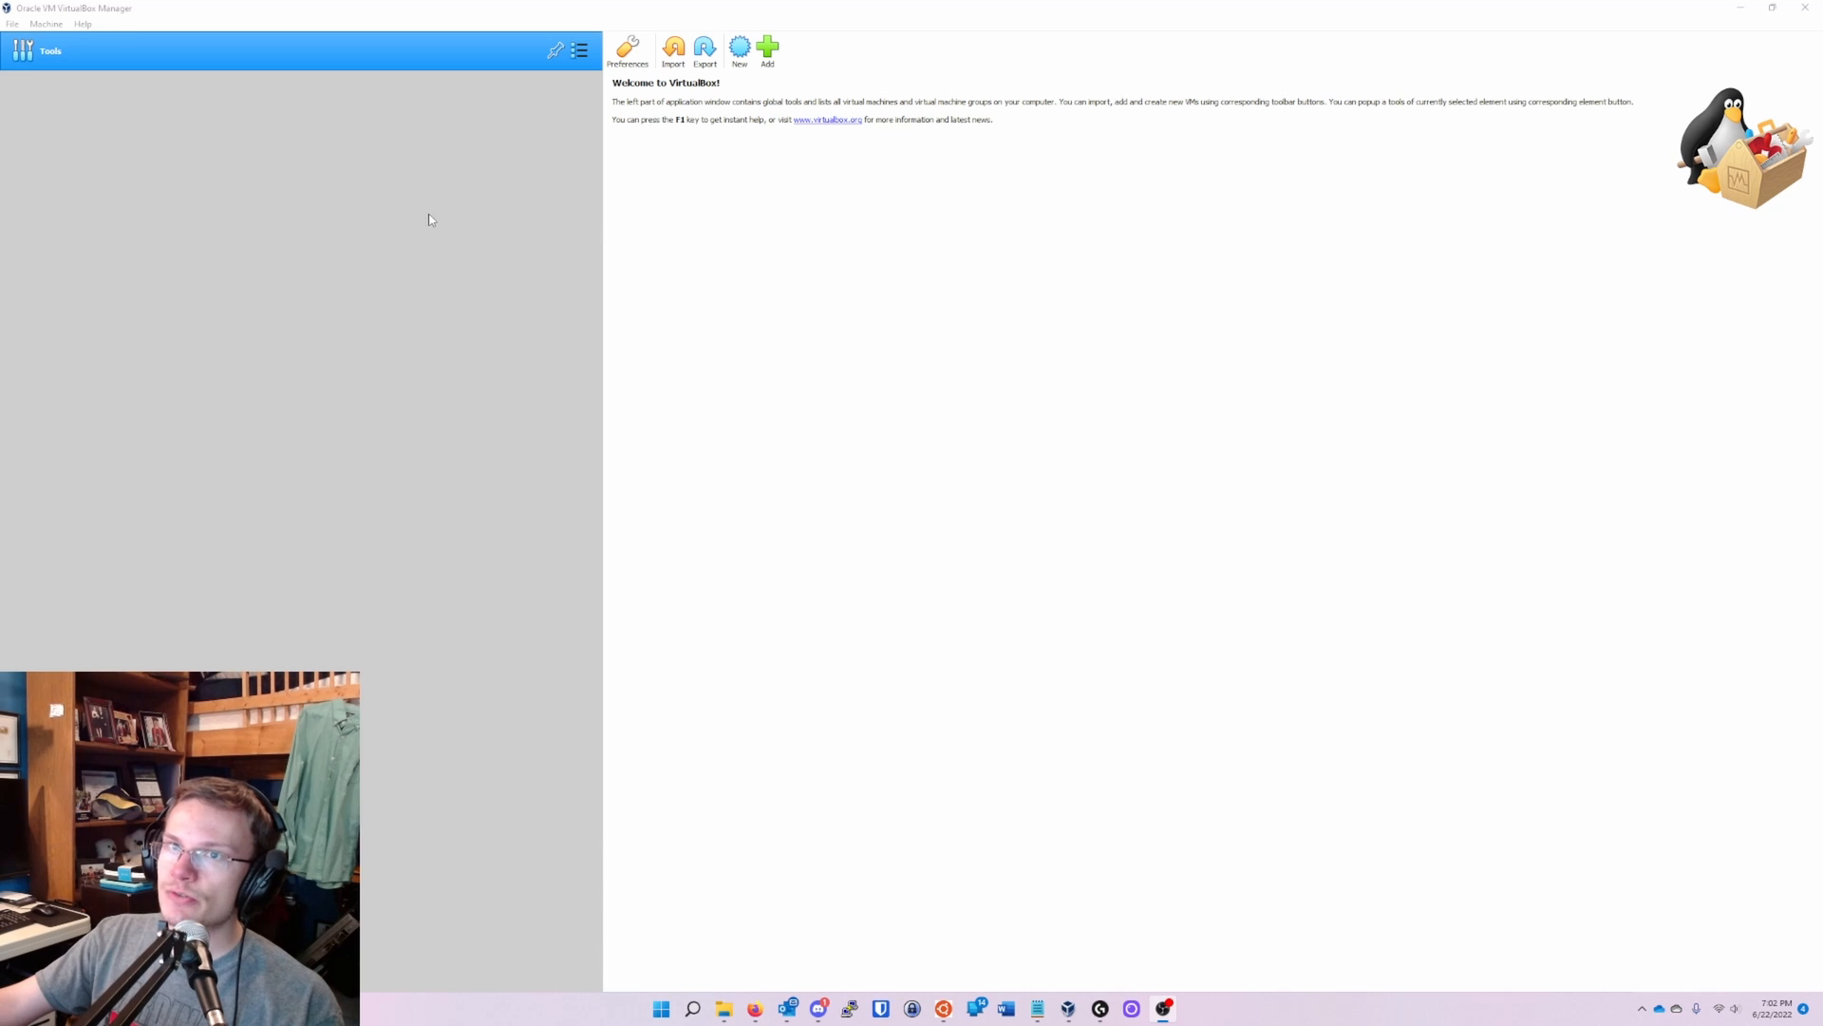
- Set up a new virtual machine named Linux VM with 4096 MB of memory and a new virtual hard disk
click(740, 47)
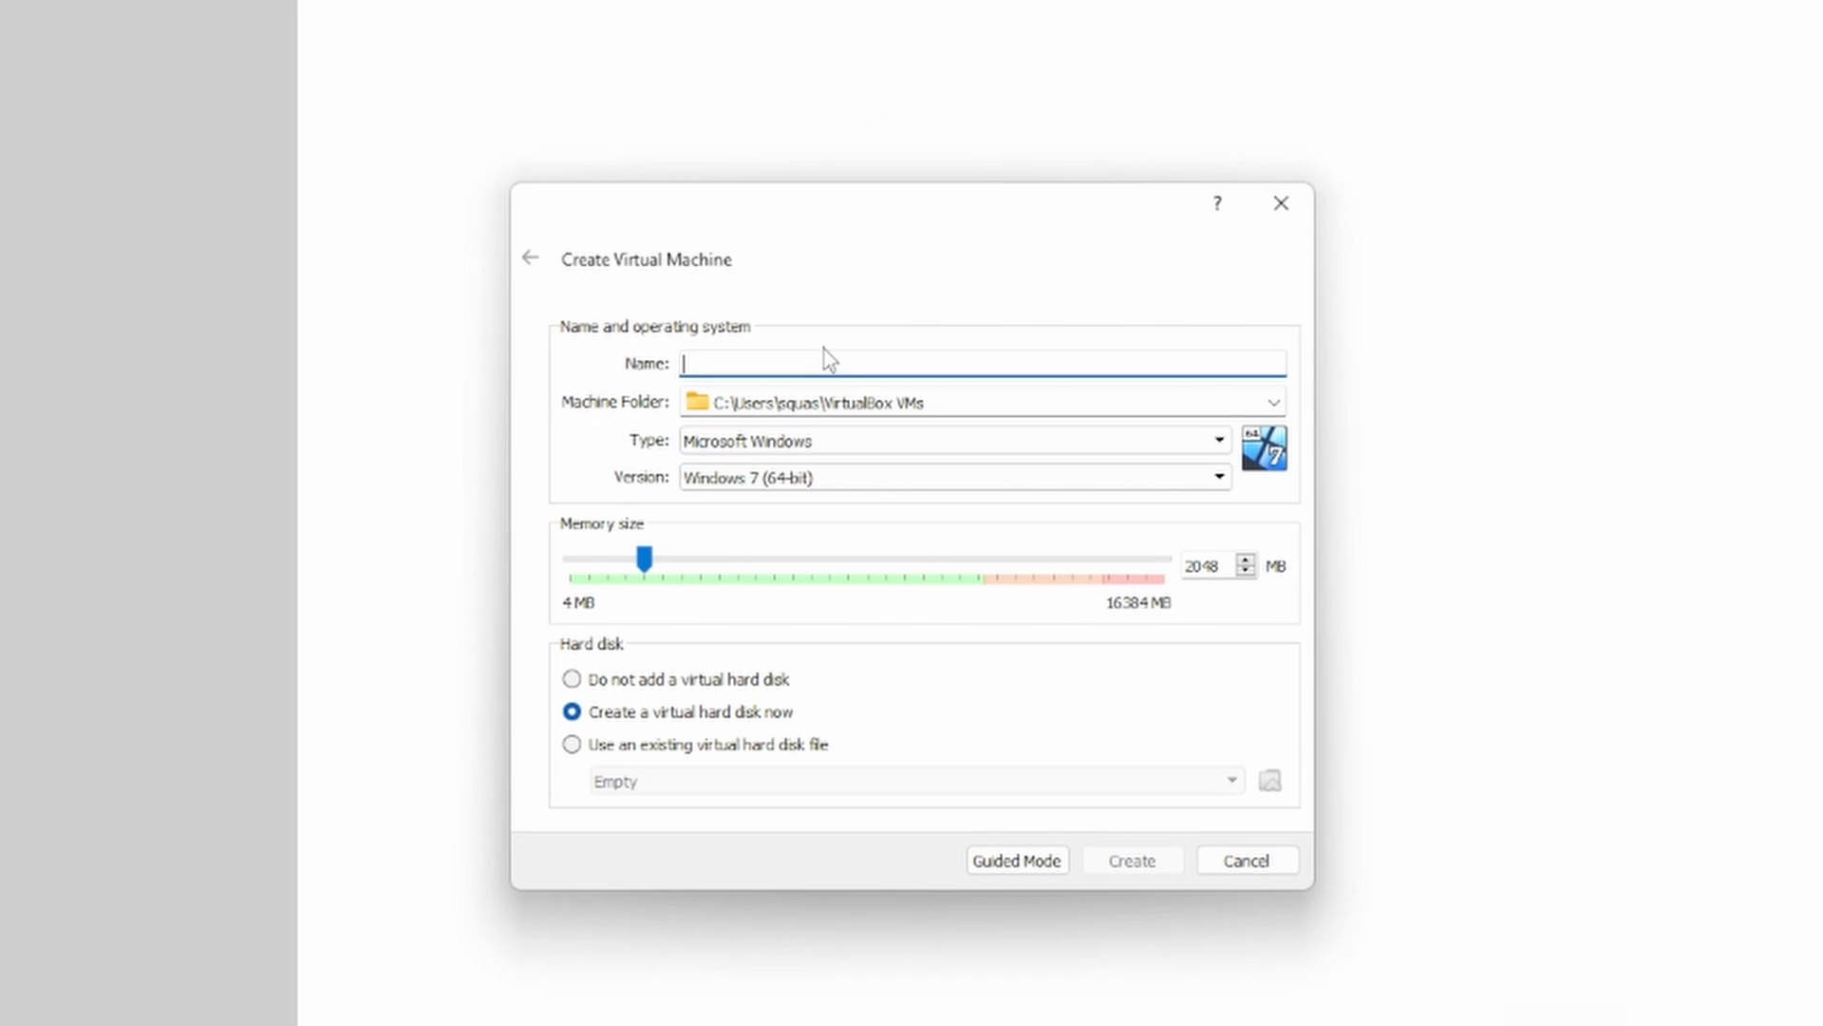
text(Linux VM)
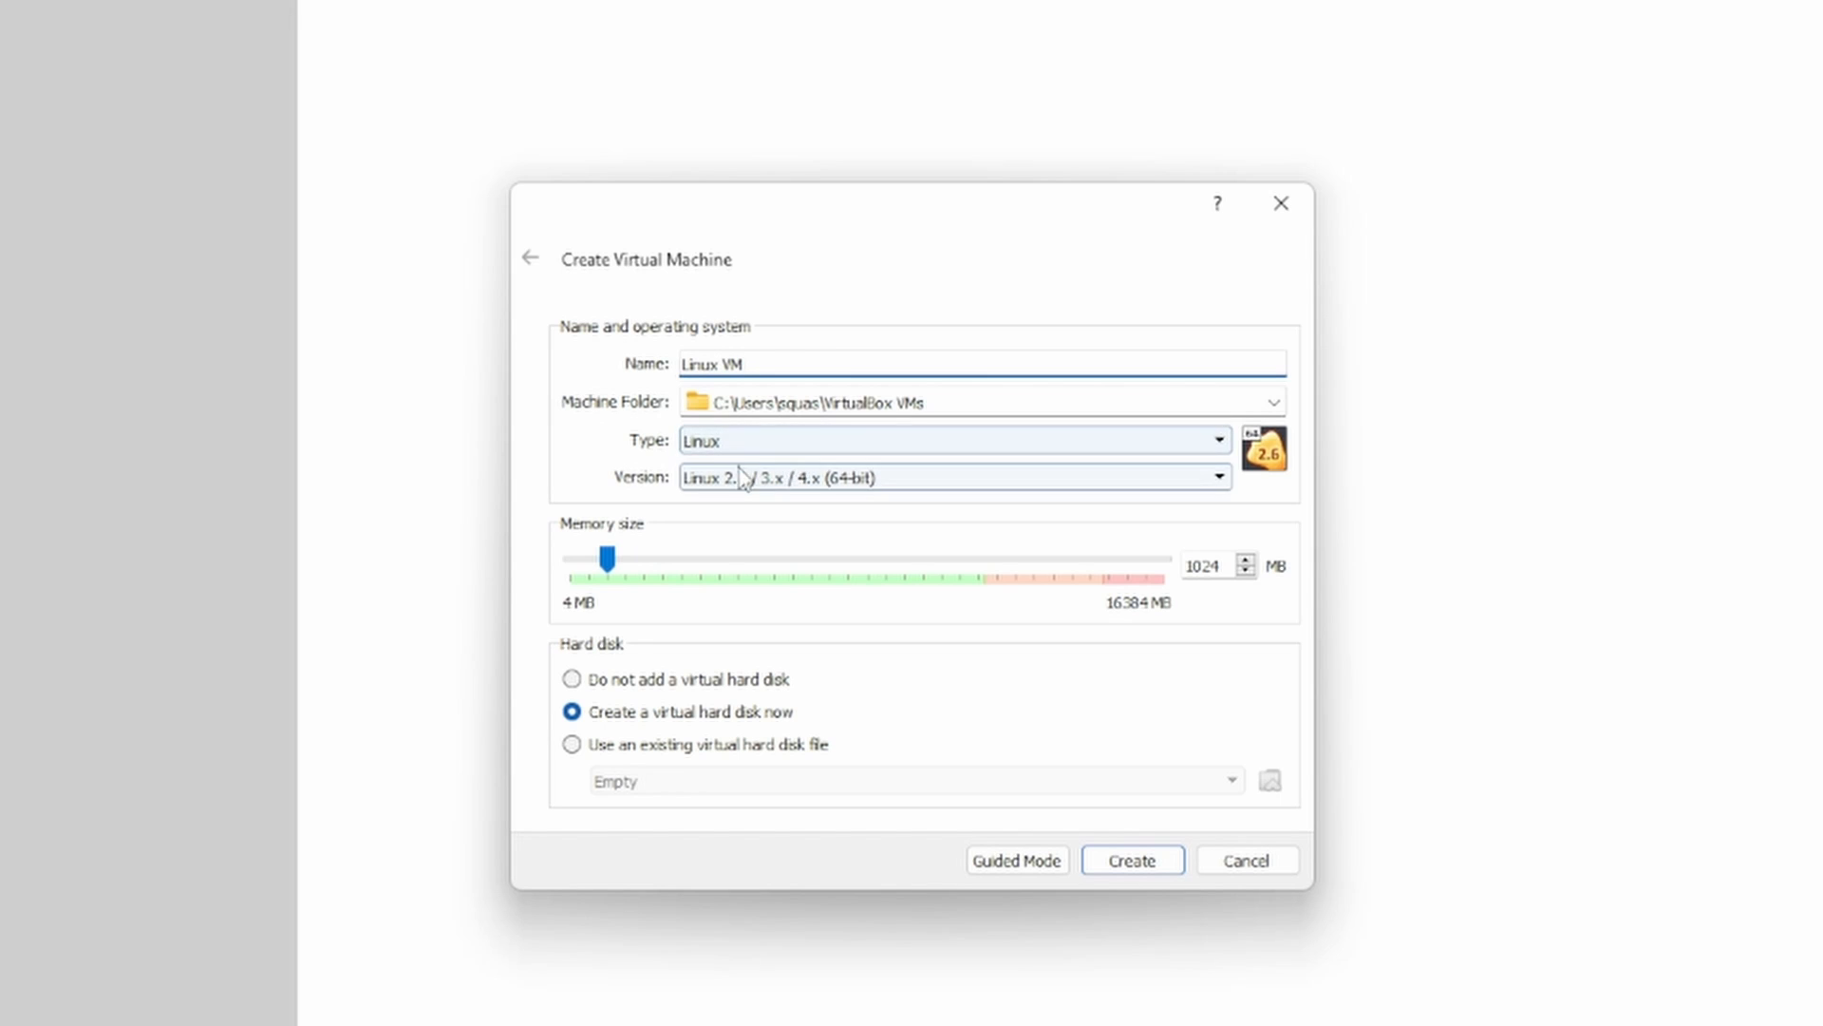
double_click(1221, 570)
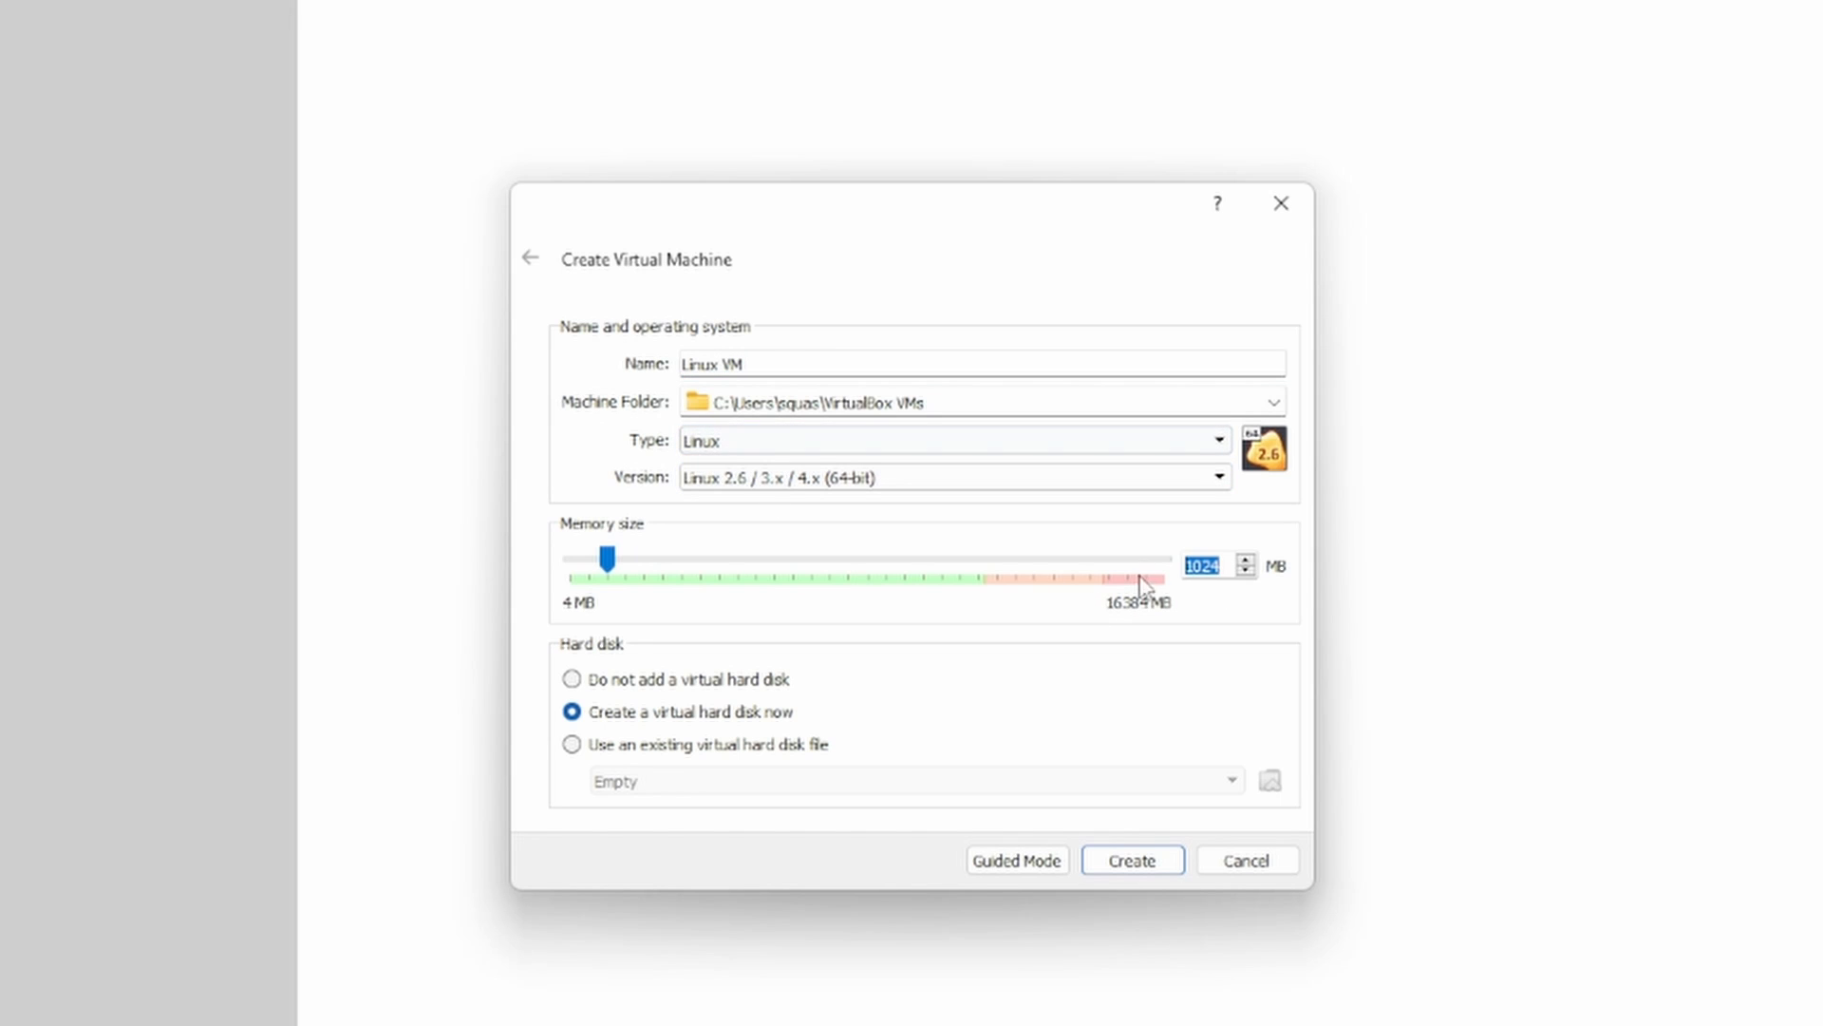
text(4097)
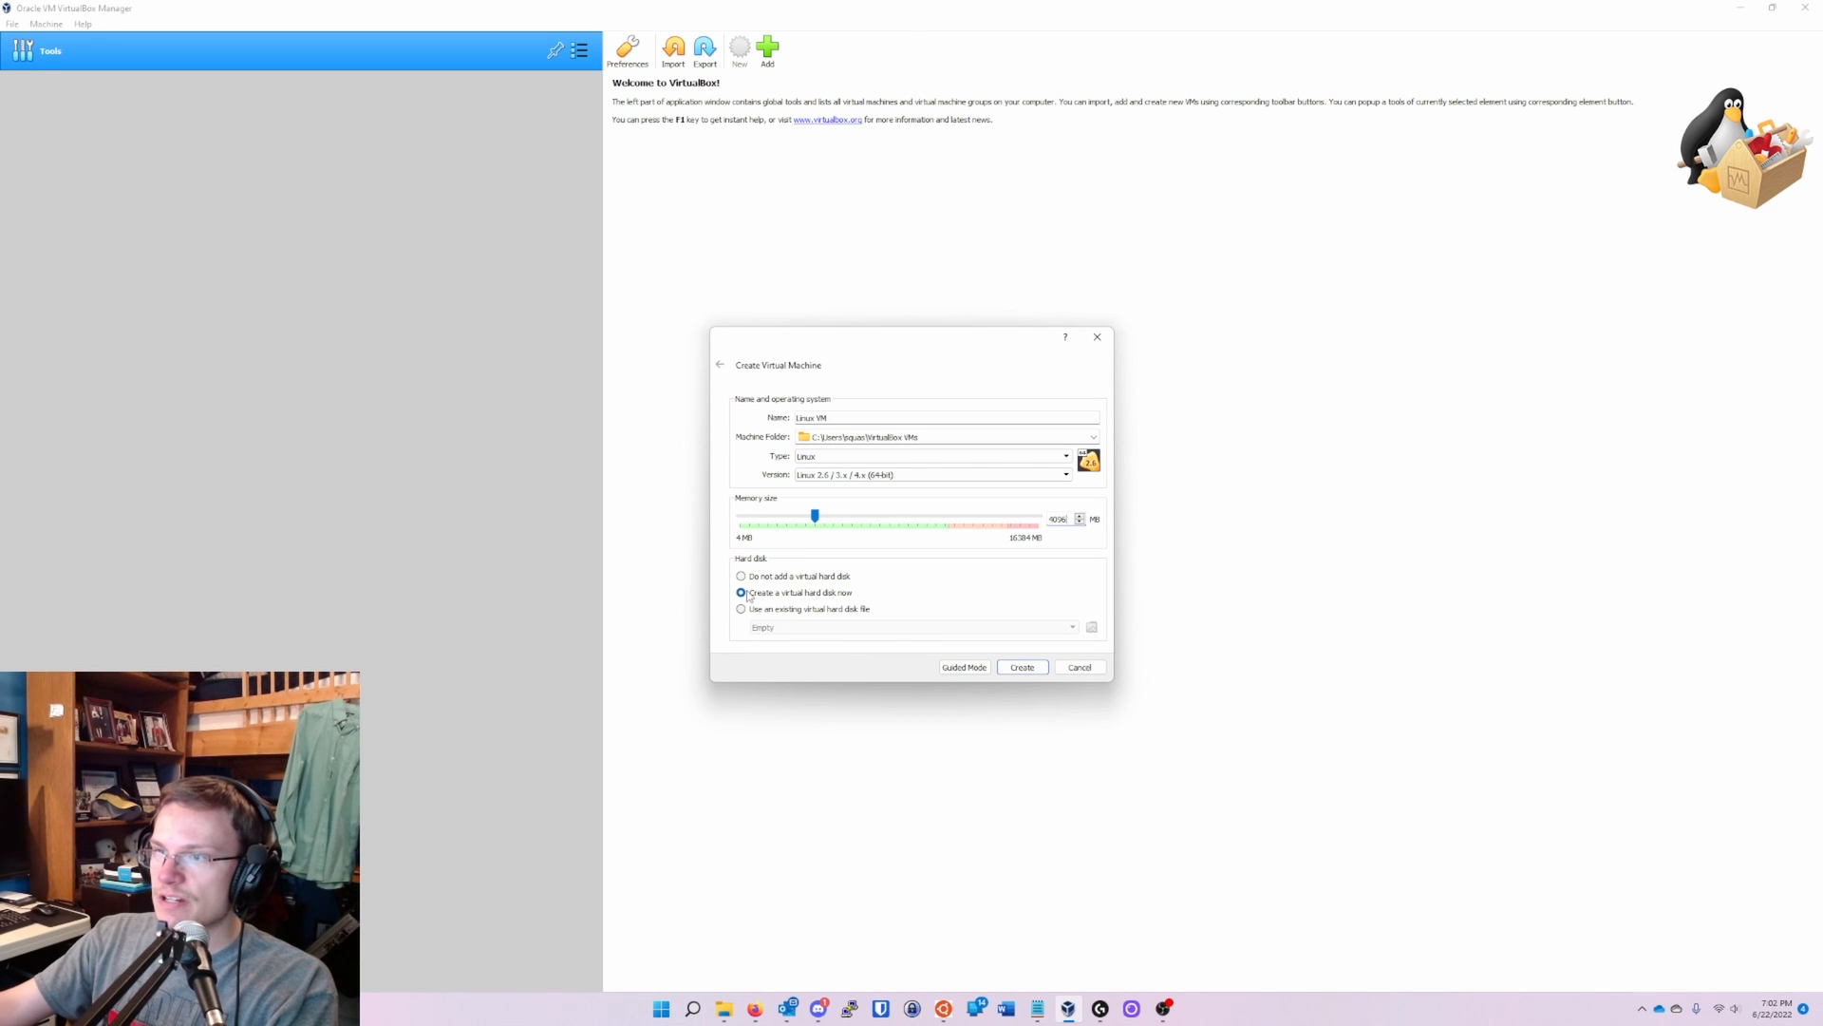
click(1149, 862)
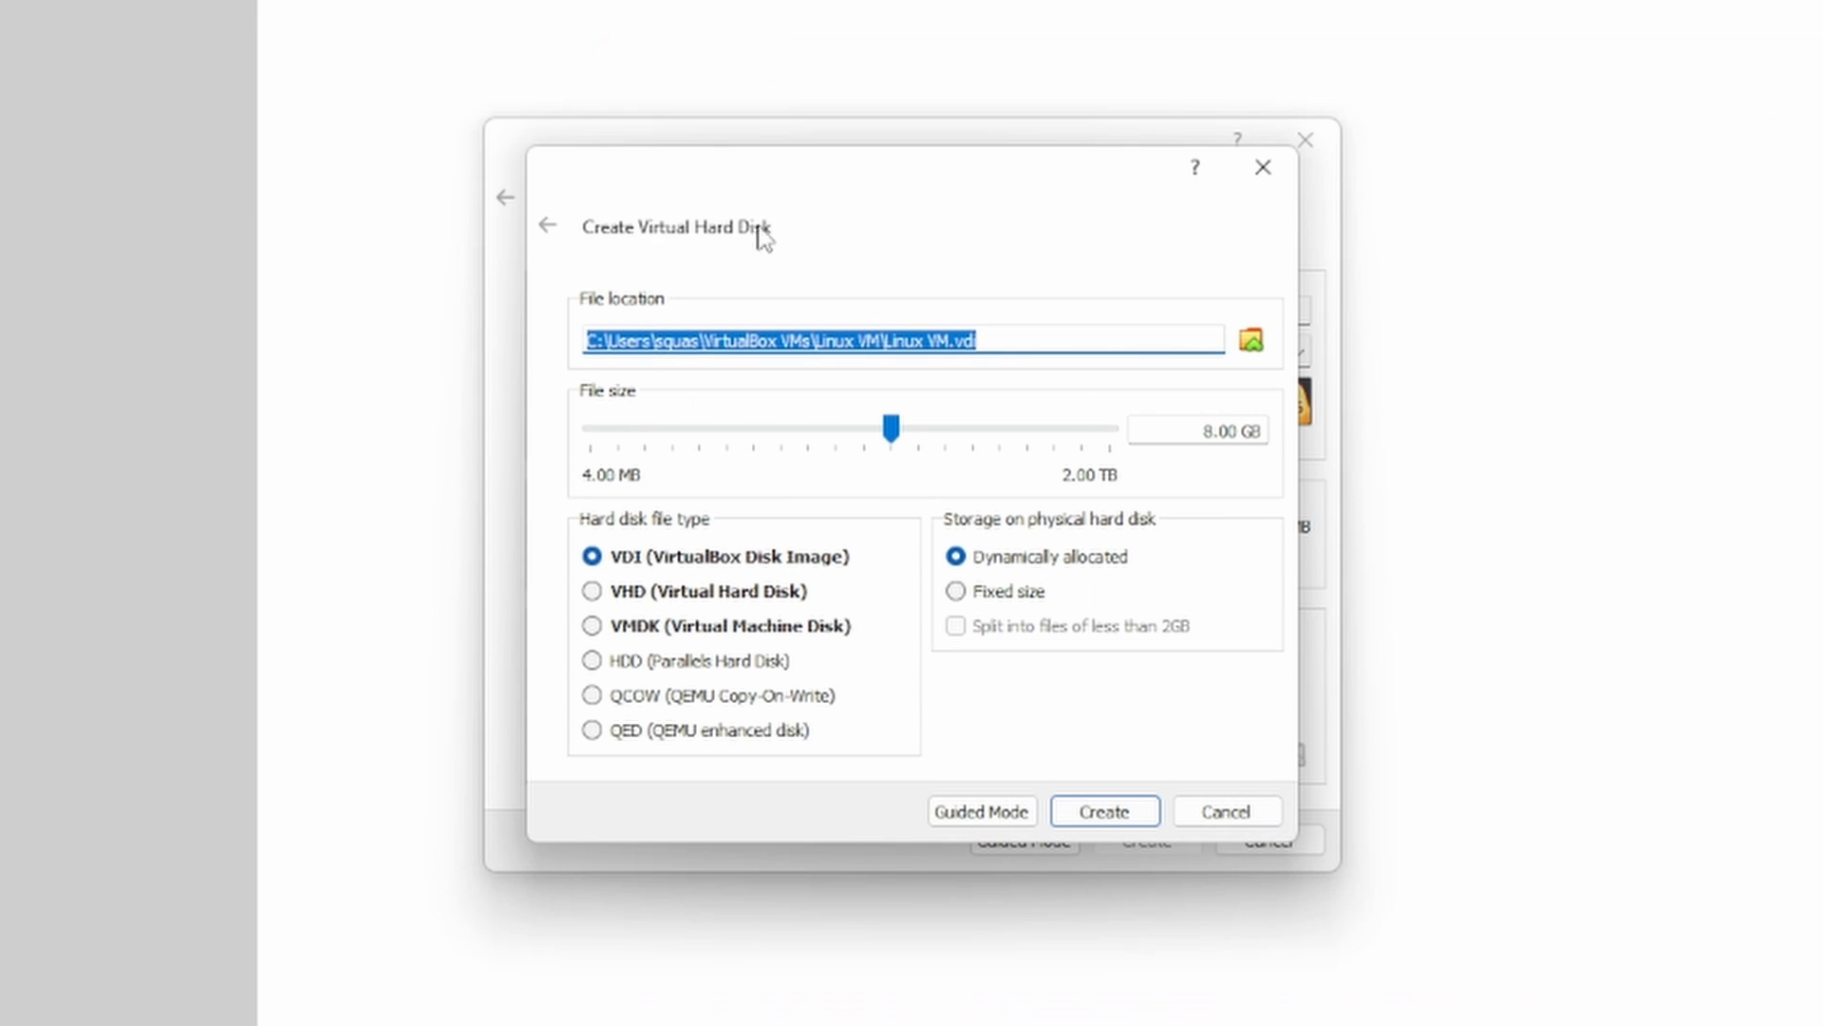
- Create the virtual hard disk as a dynamically allocated VDI with a file size of 20 GB
click(1237, 431)
key(BackSpace)
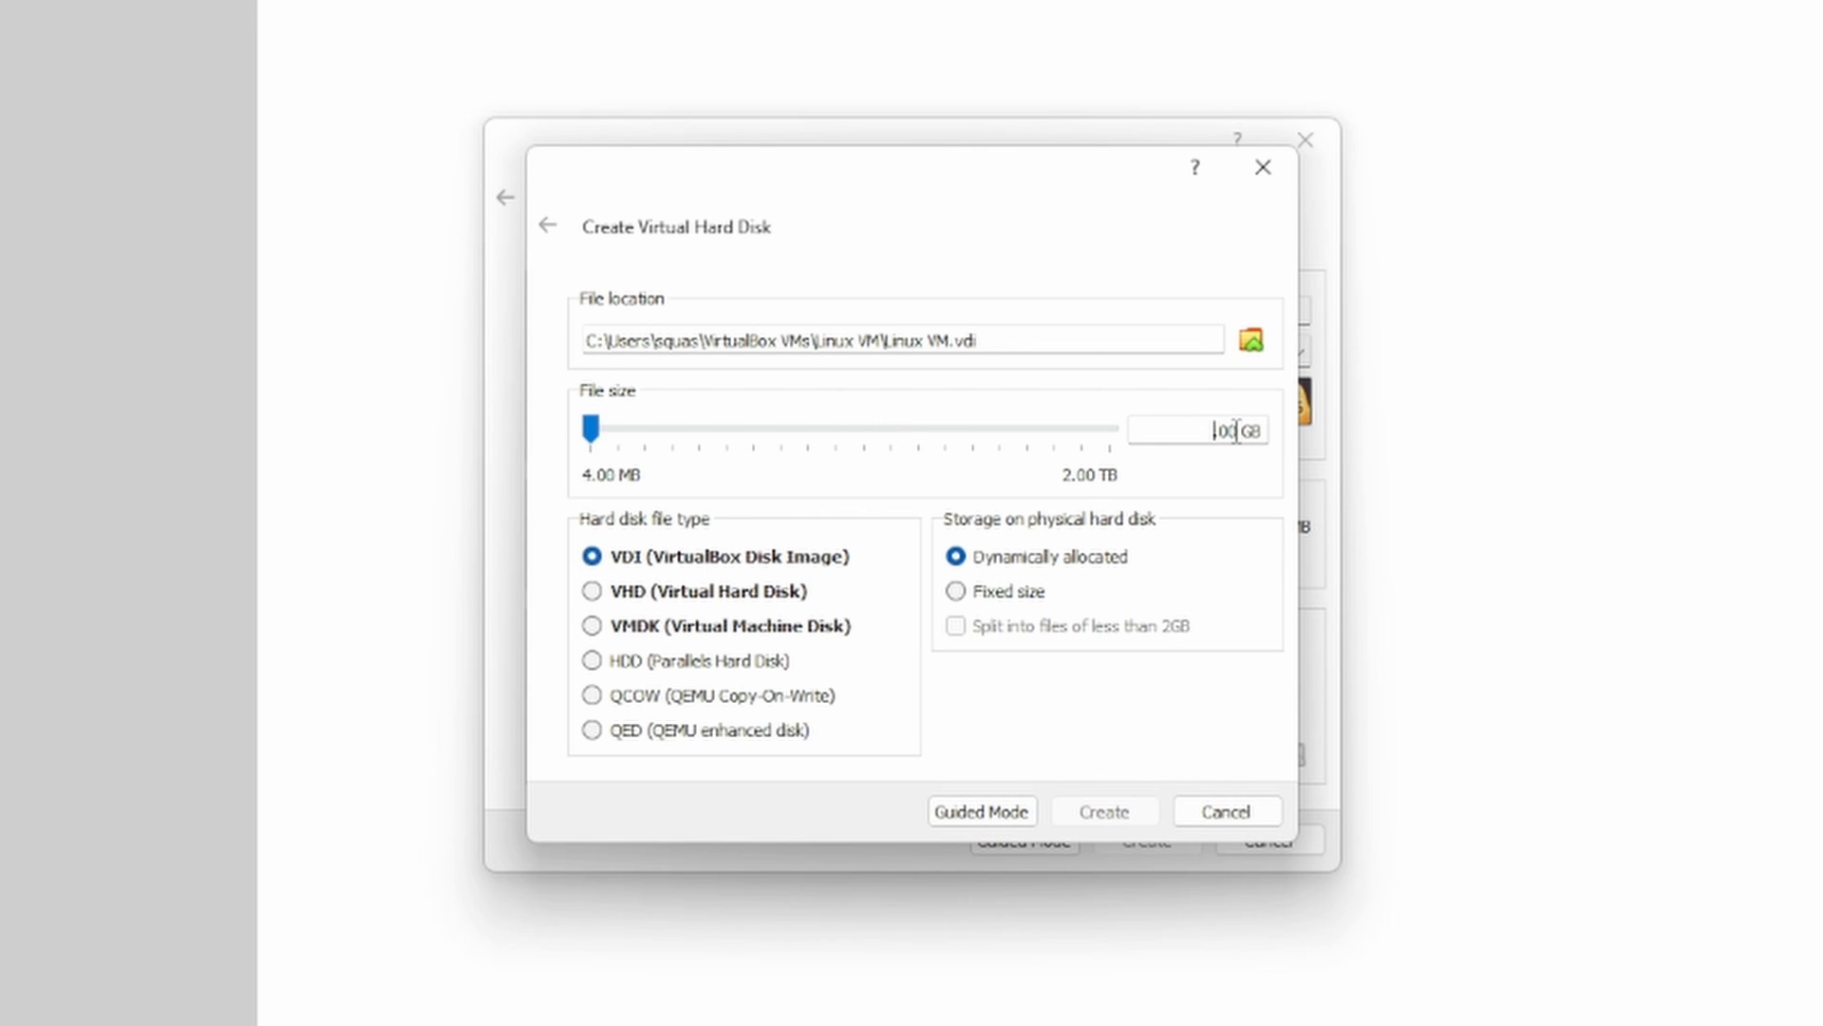
text(20)
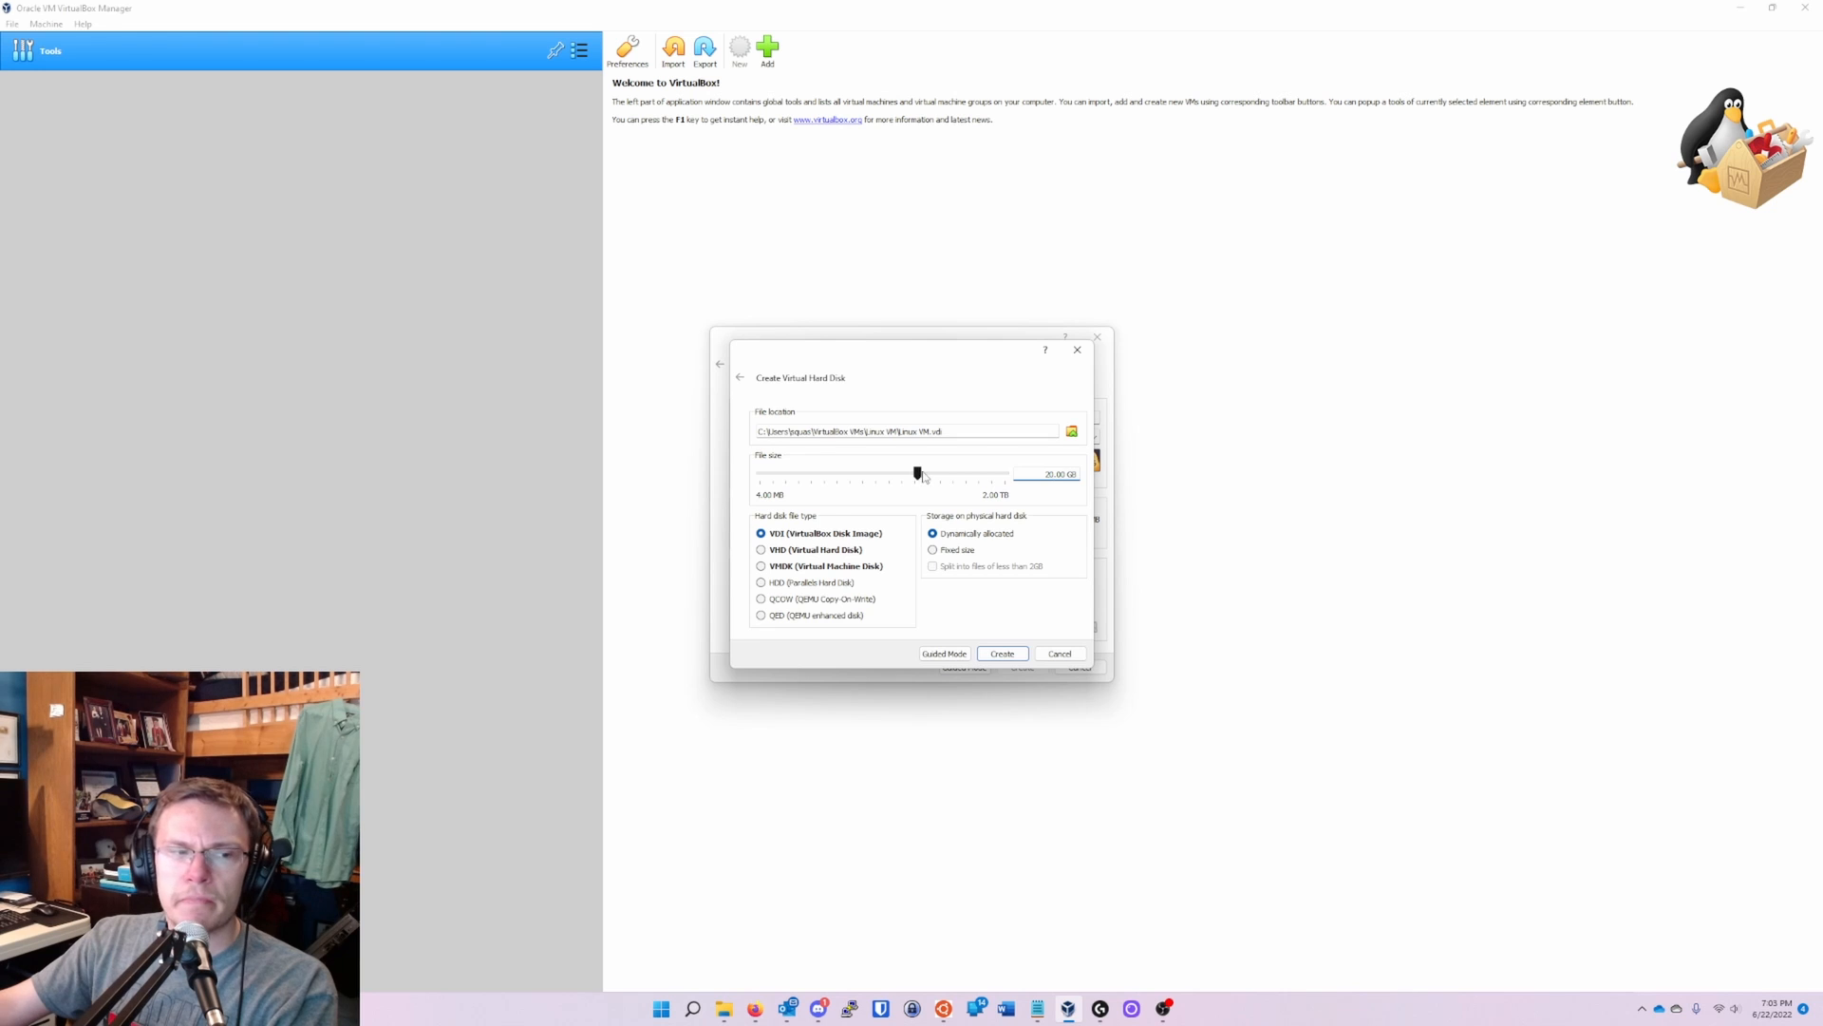
click(1013, 660)
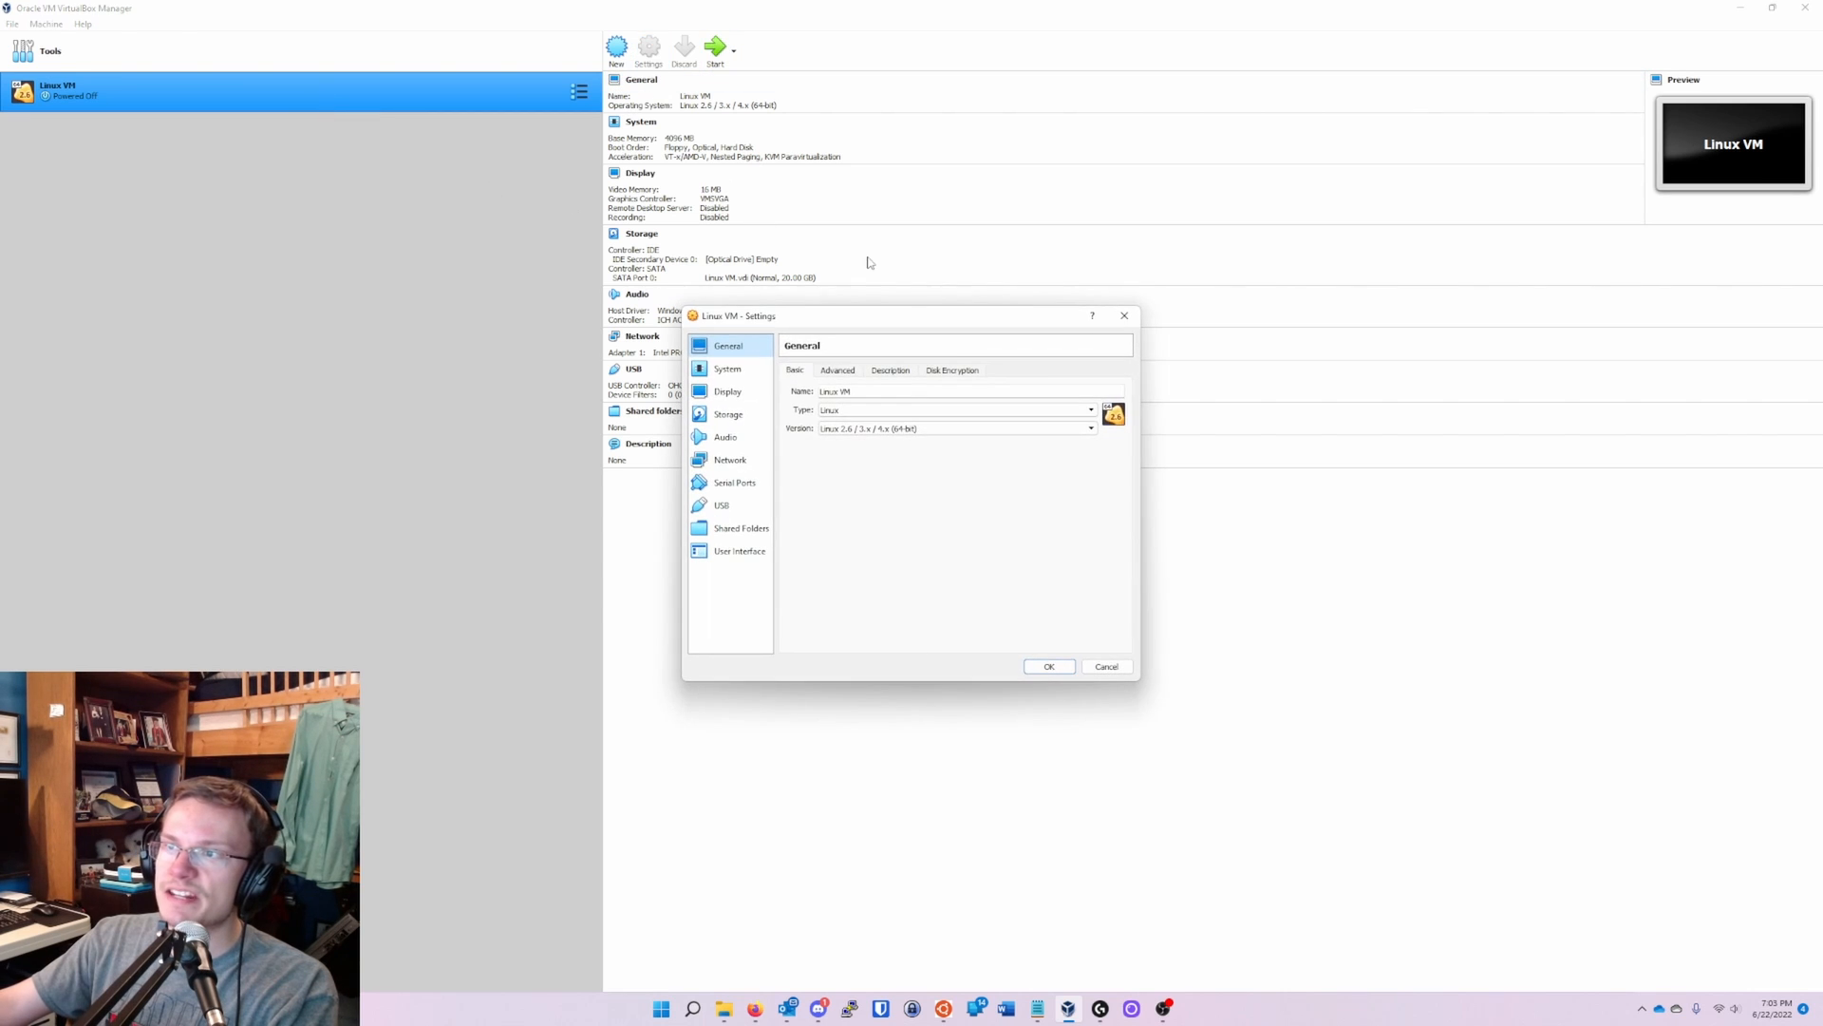
- Assign 4 processors to Linux VM in its system settings
click(726, 368)
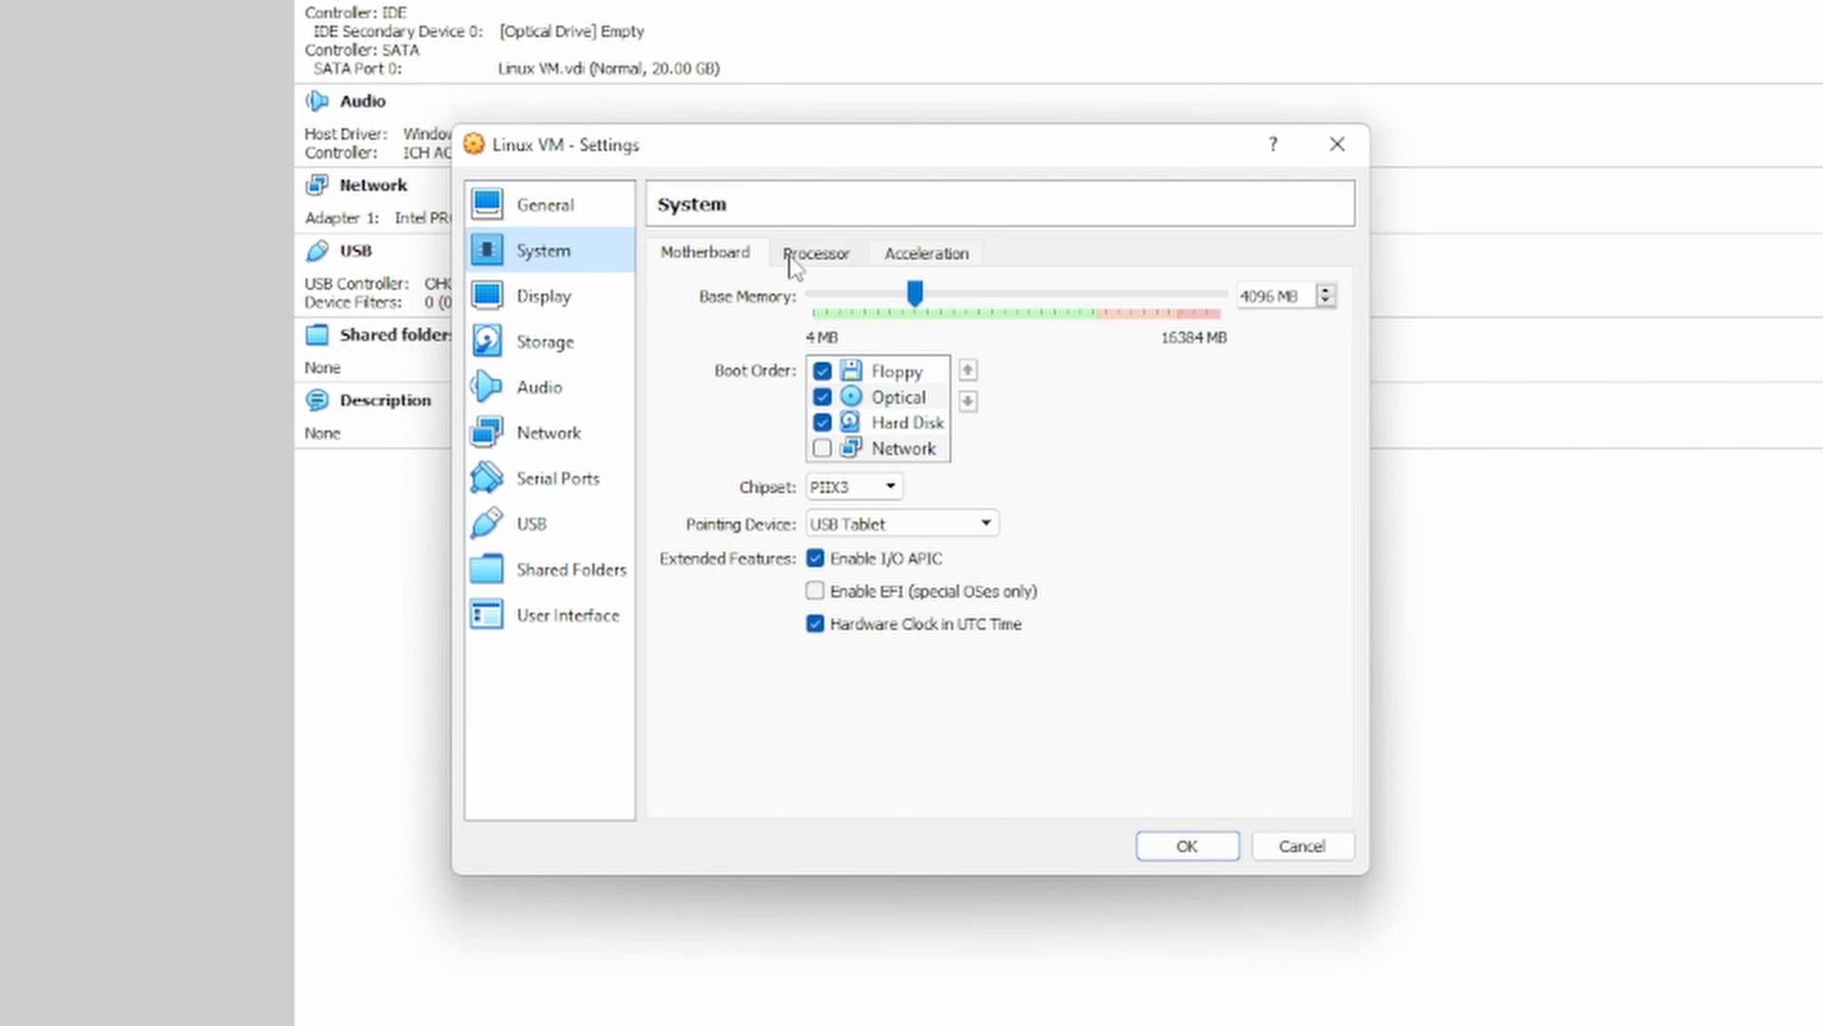
click(815, 256)
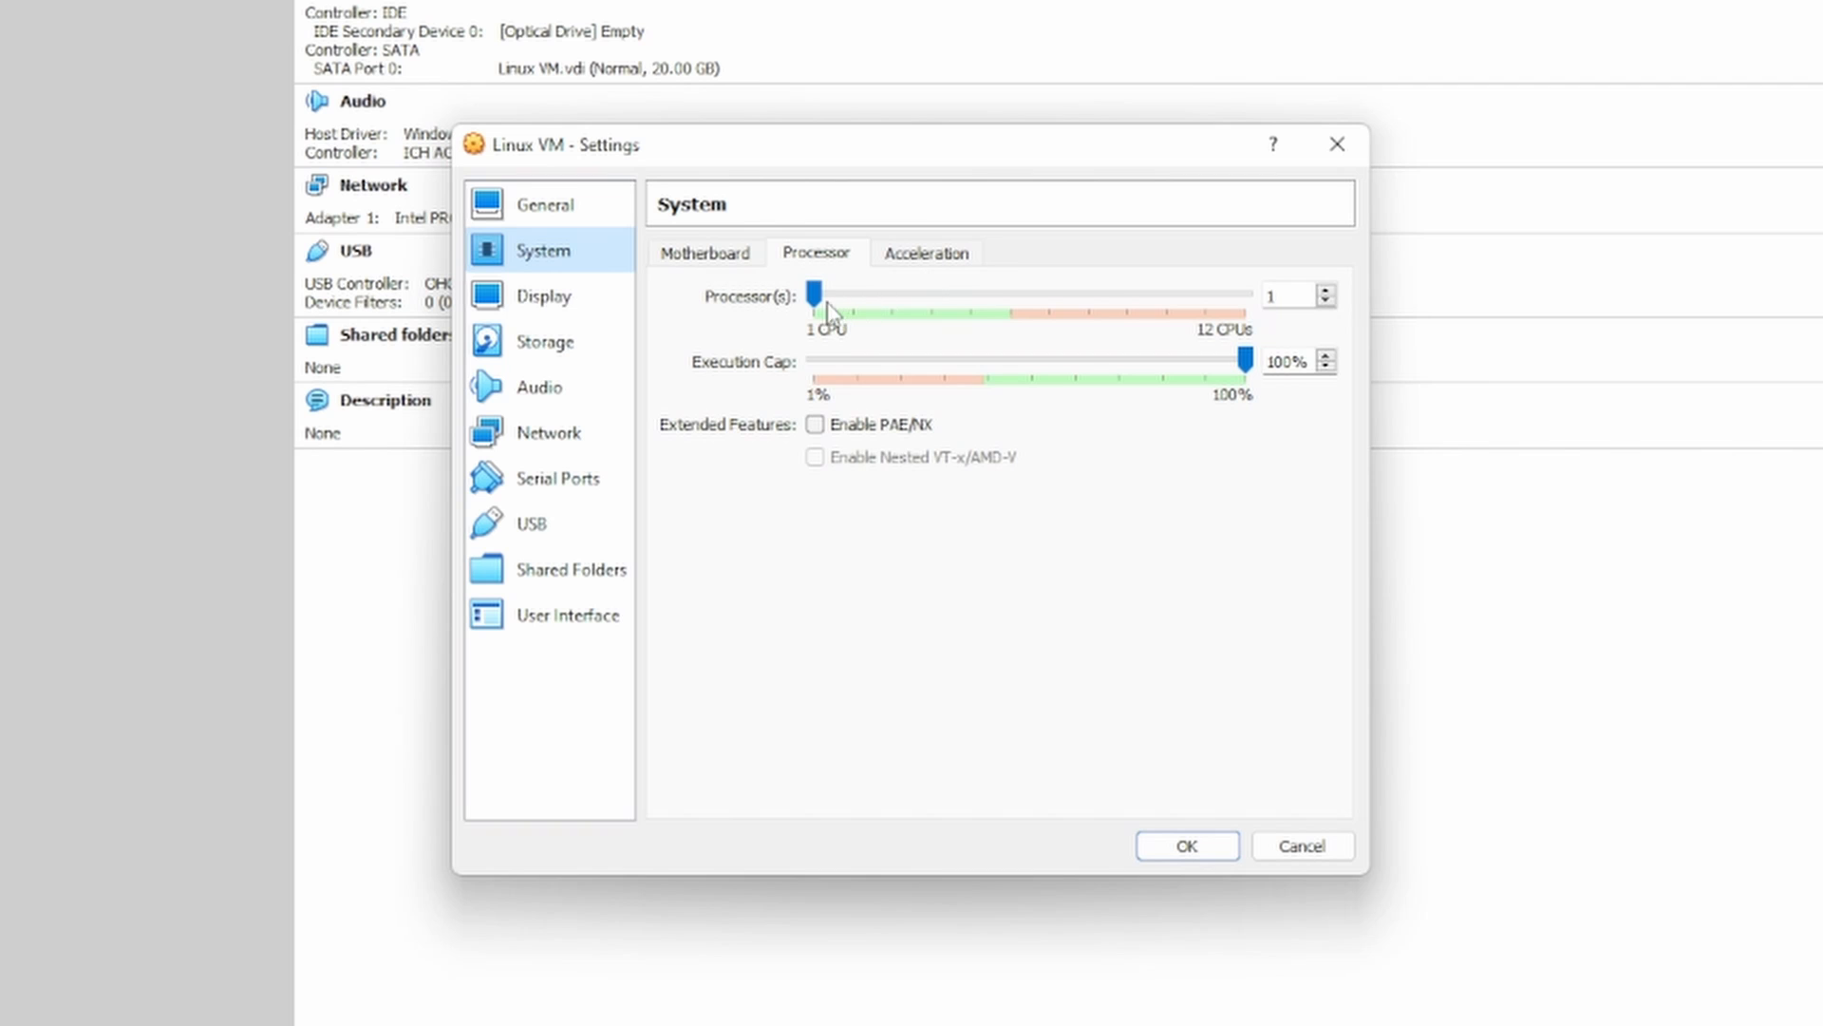
drag(815, 296, 959, 323)
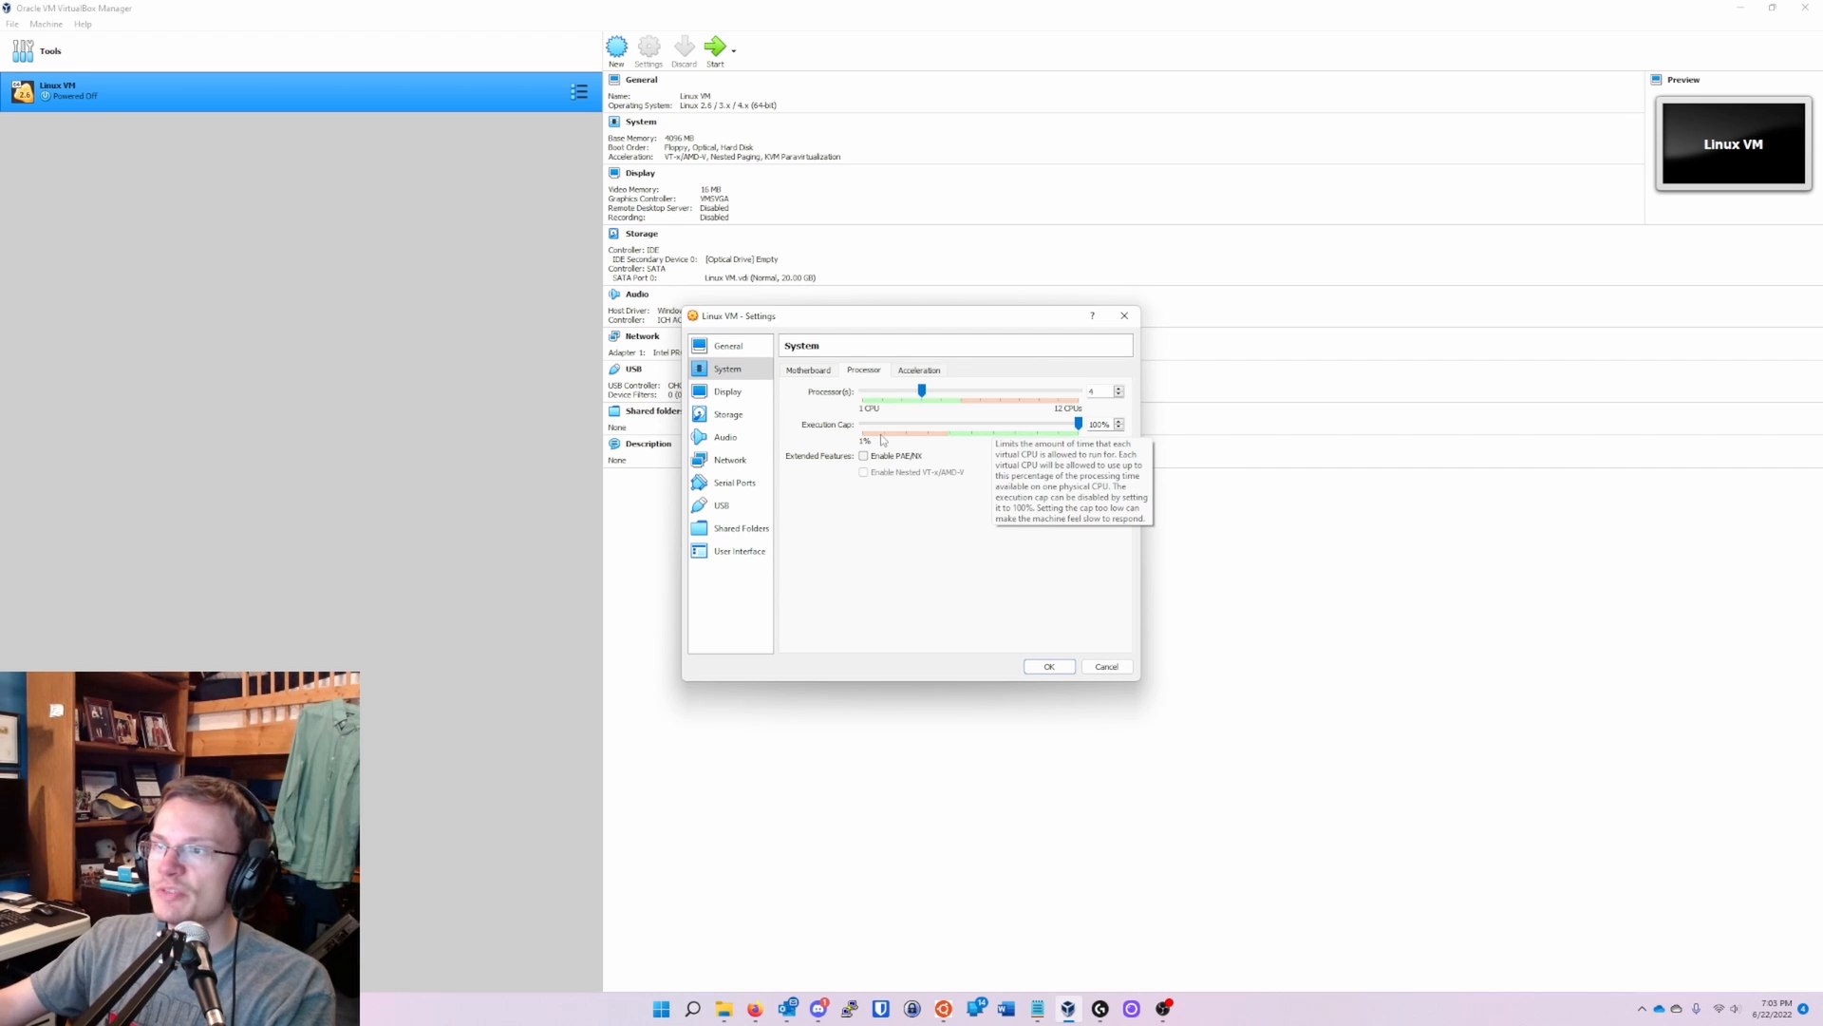
- Enable 3D acceleration in the display settings of Linux VM
click(760, 395)
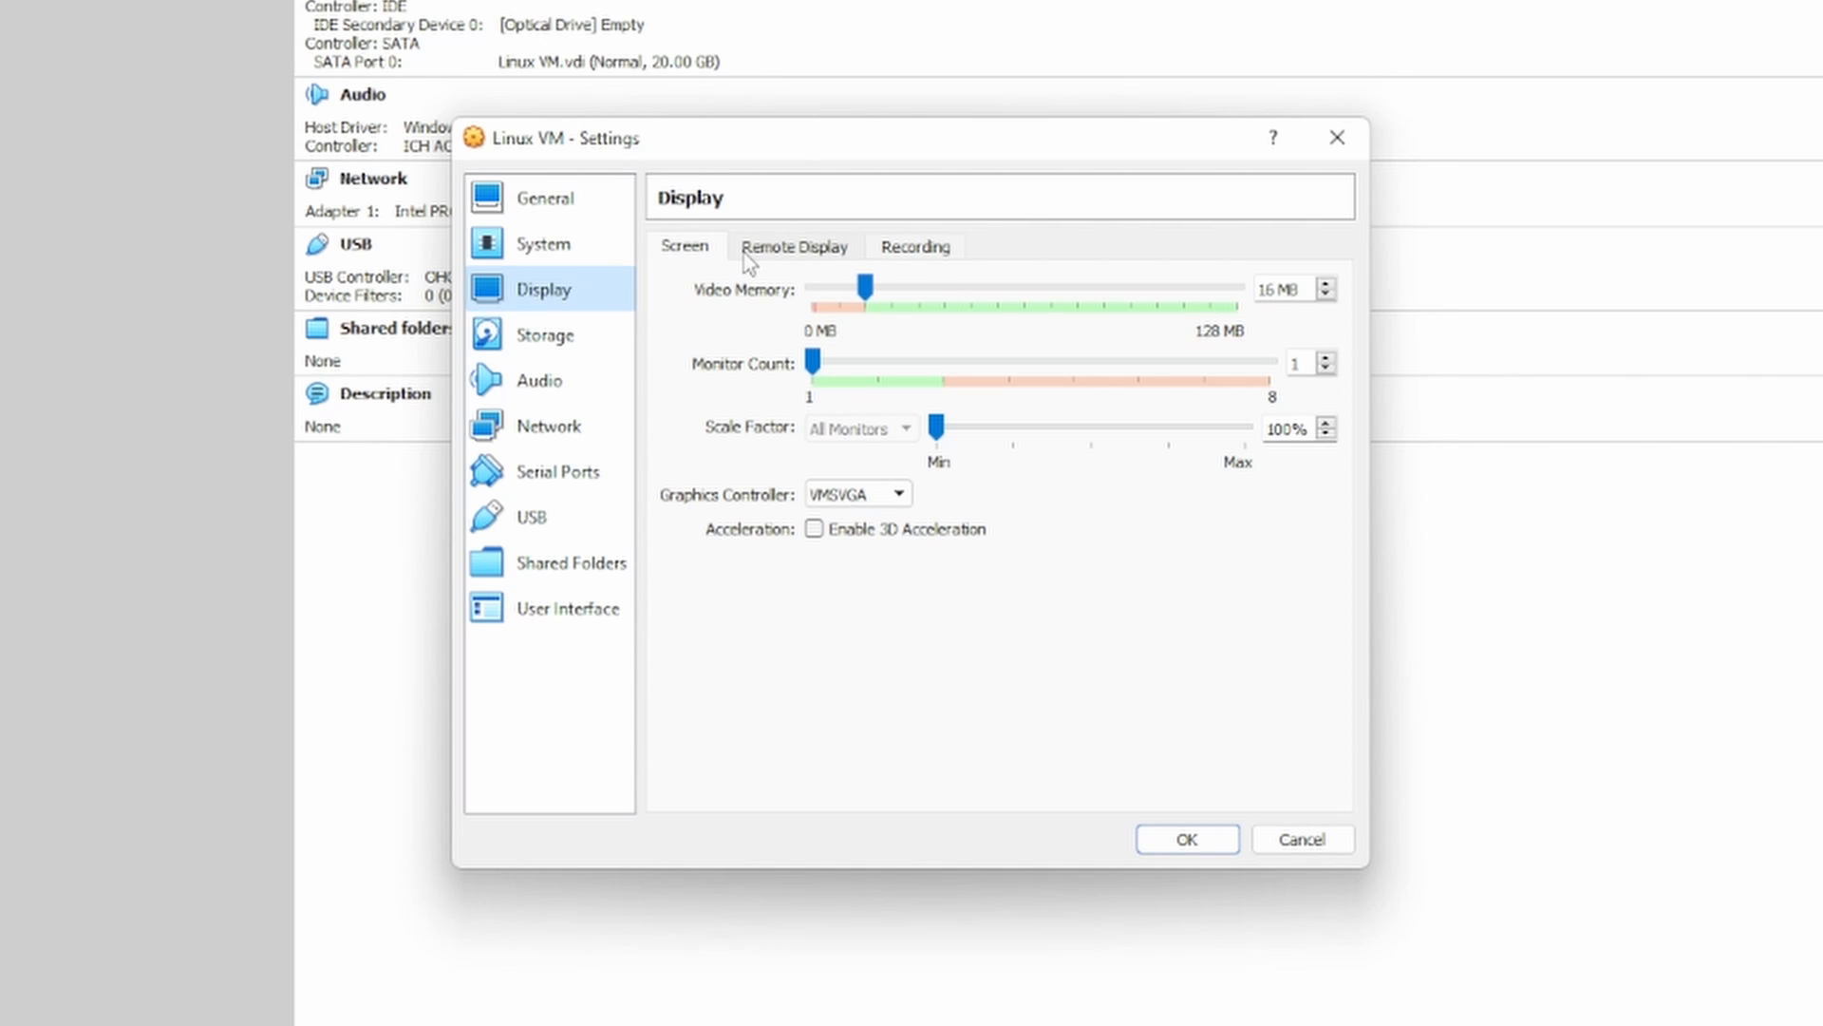
click(815, 529)
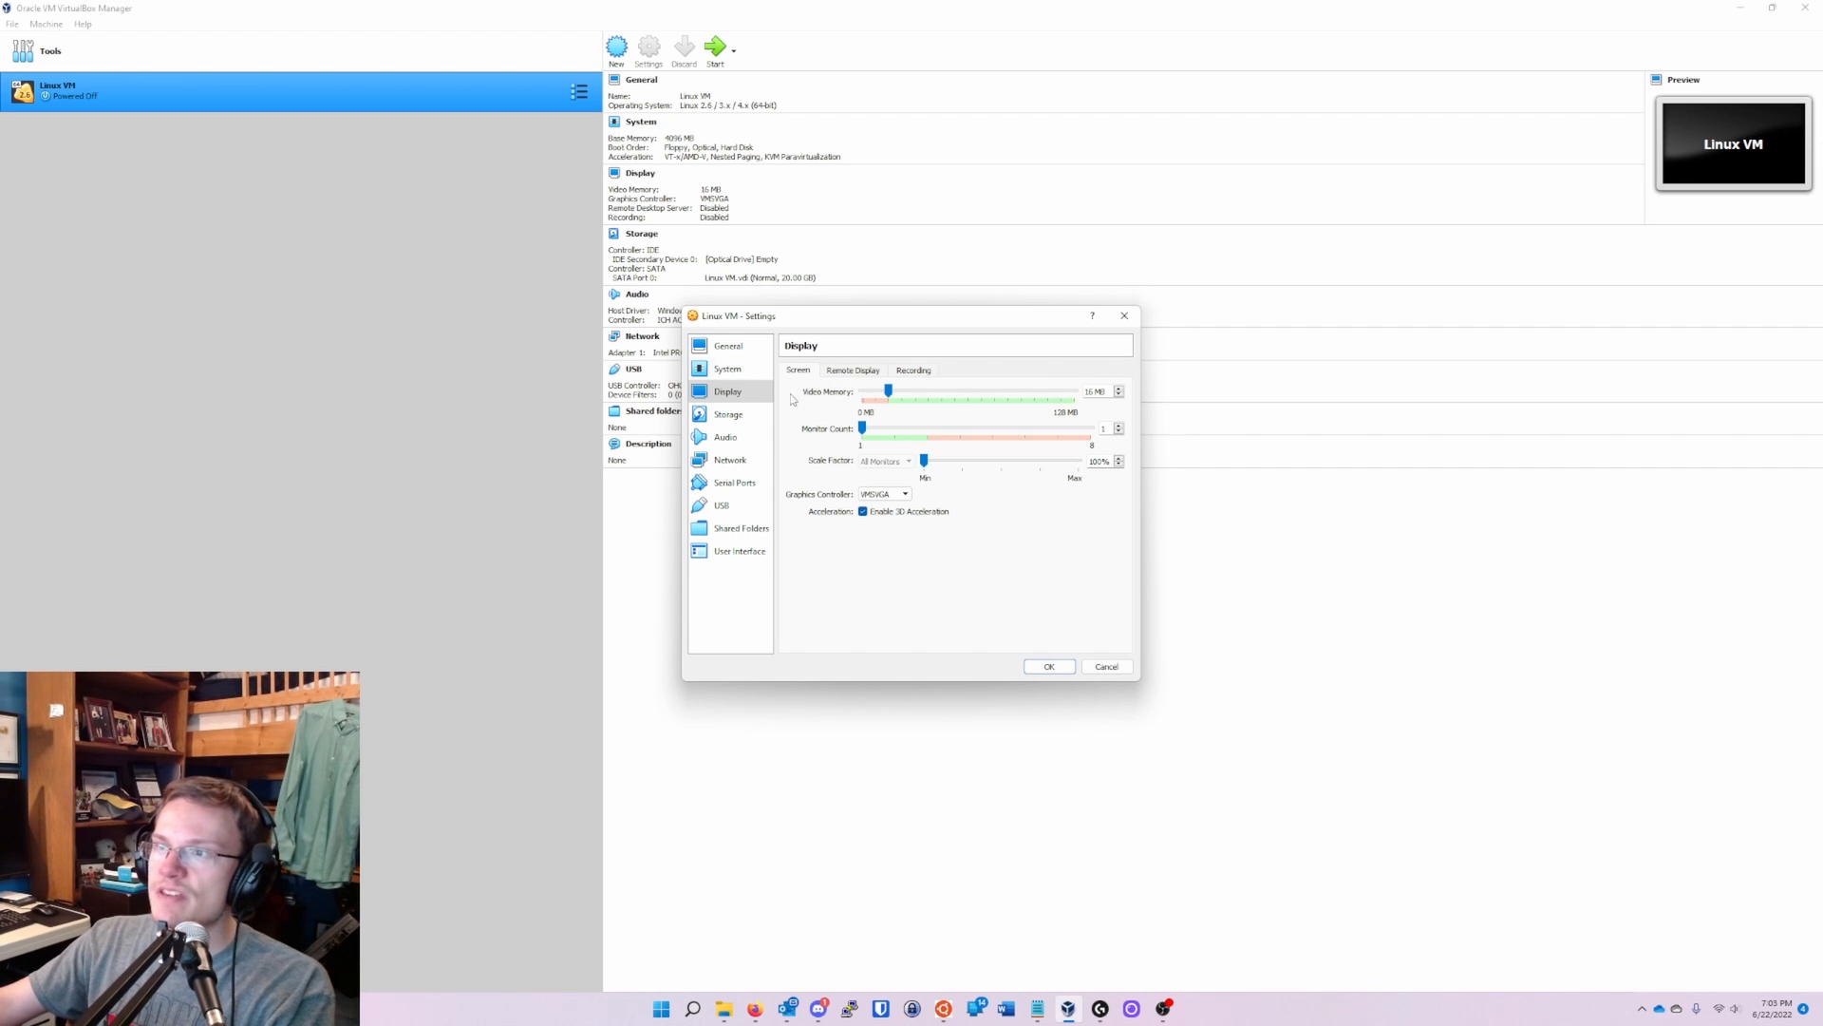
click(729, 346)
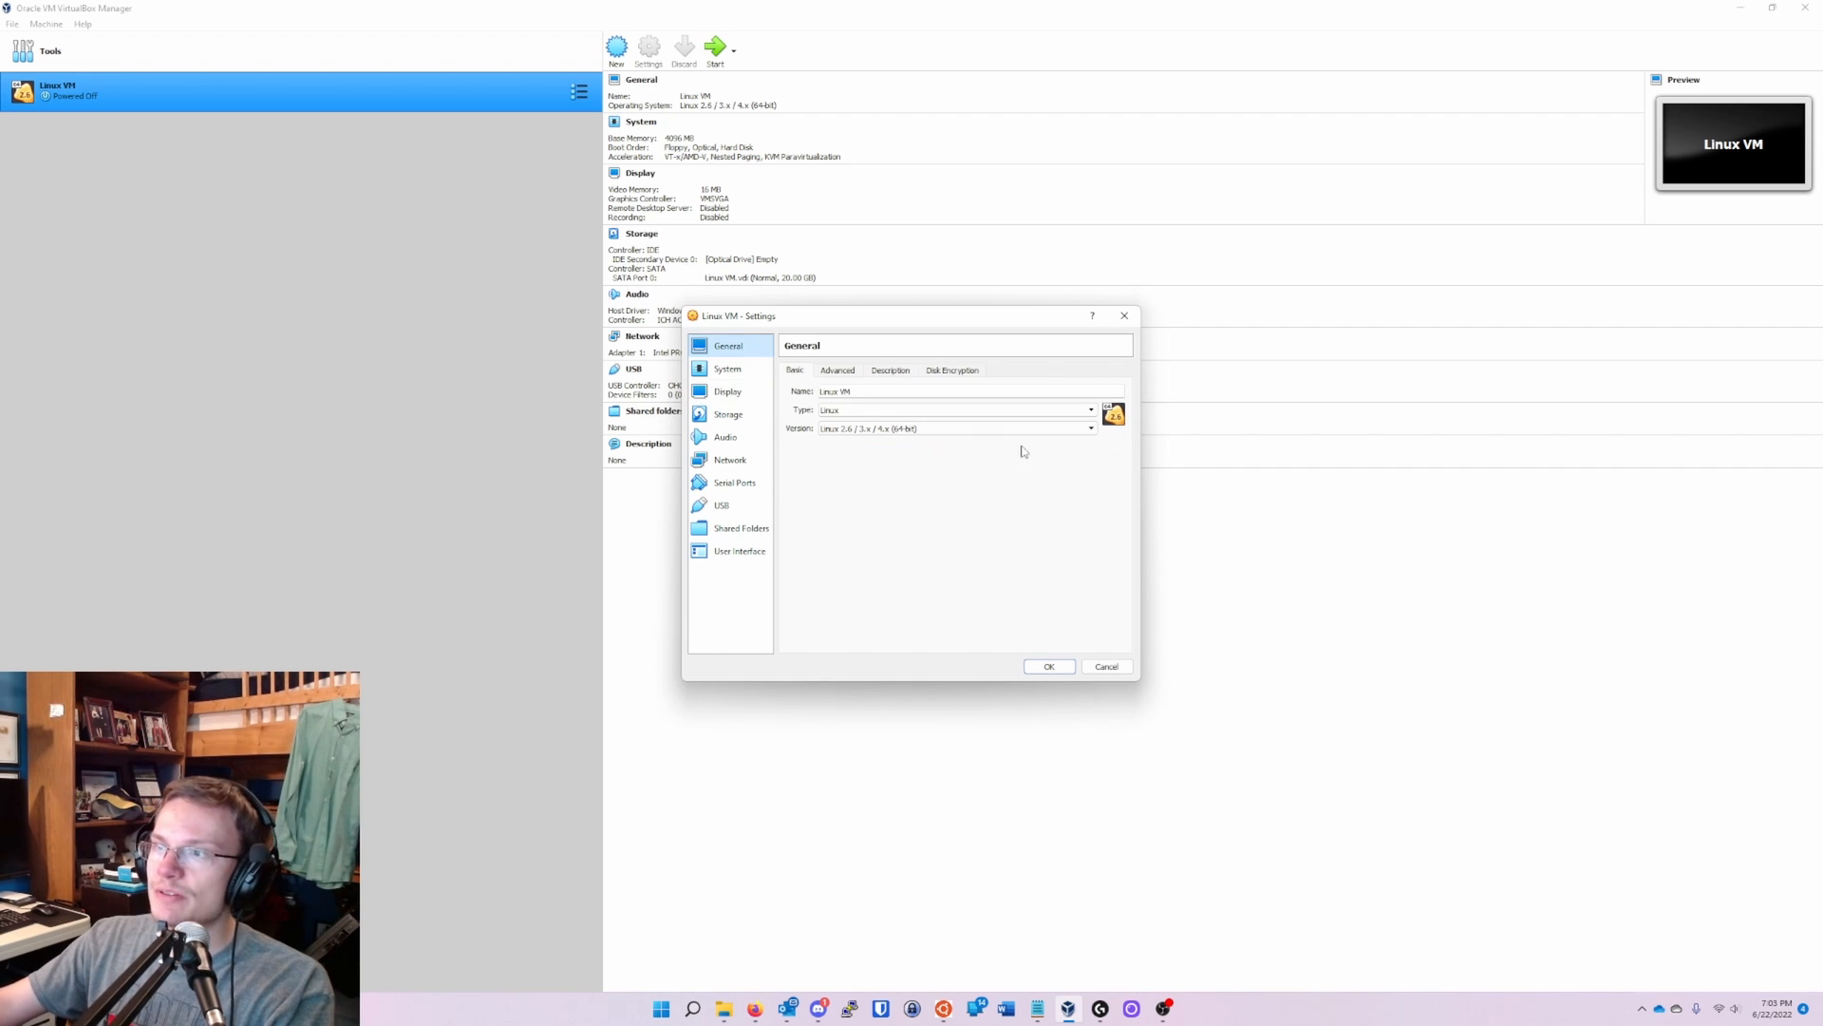
- Save the Linux VM settings and start the virtual machine
click(1048, 667)
click(718, 51)
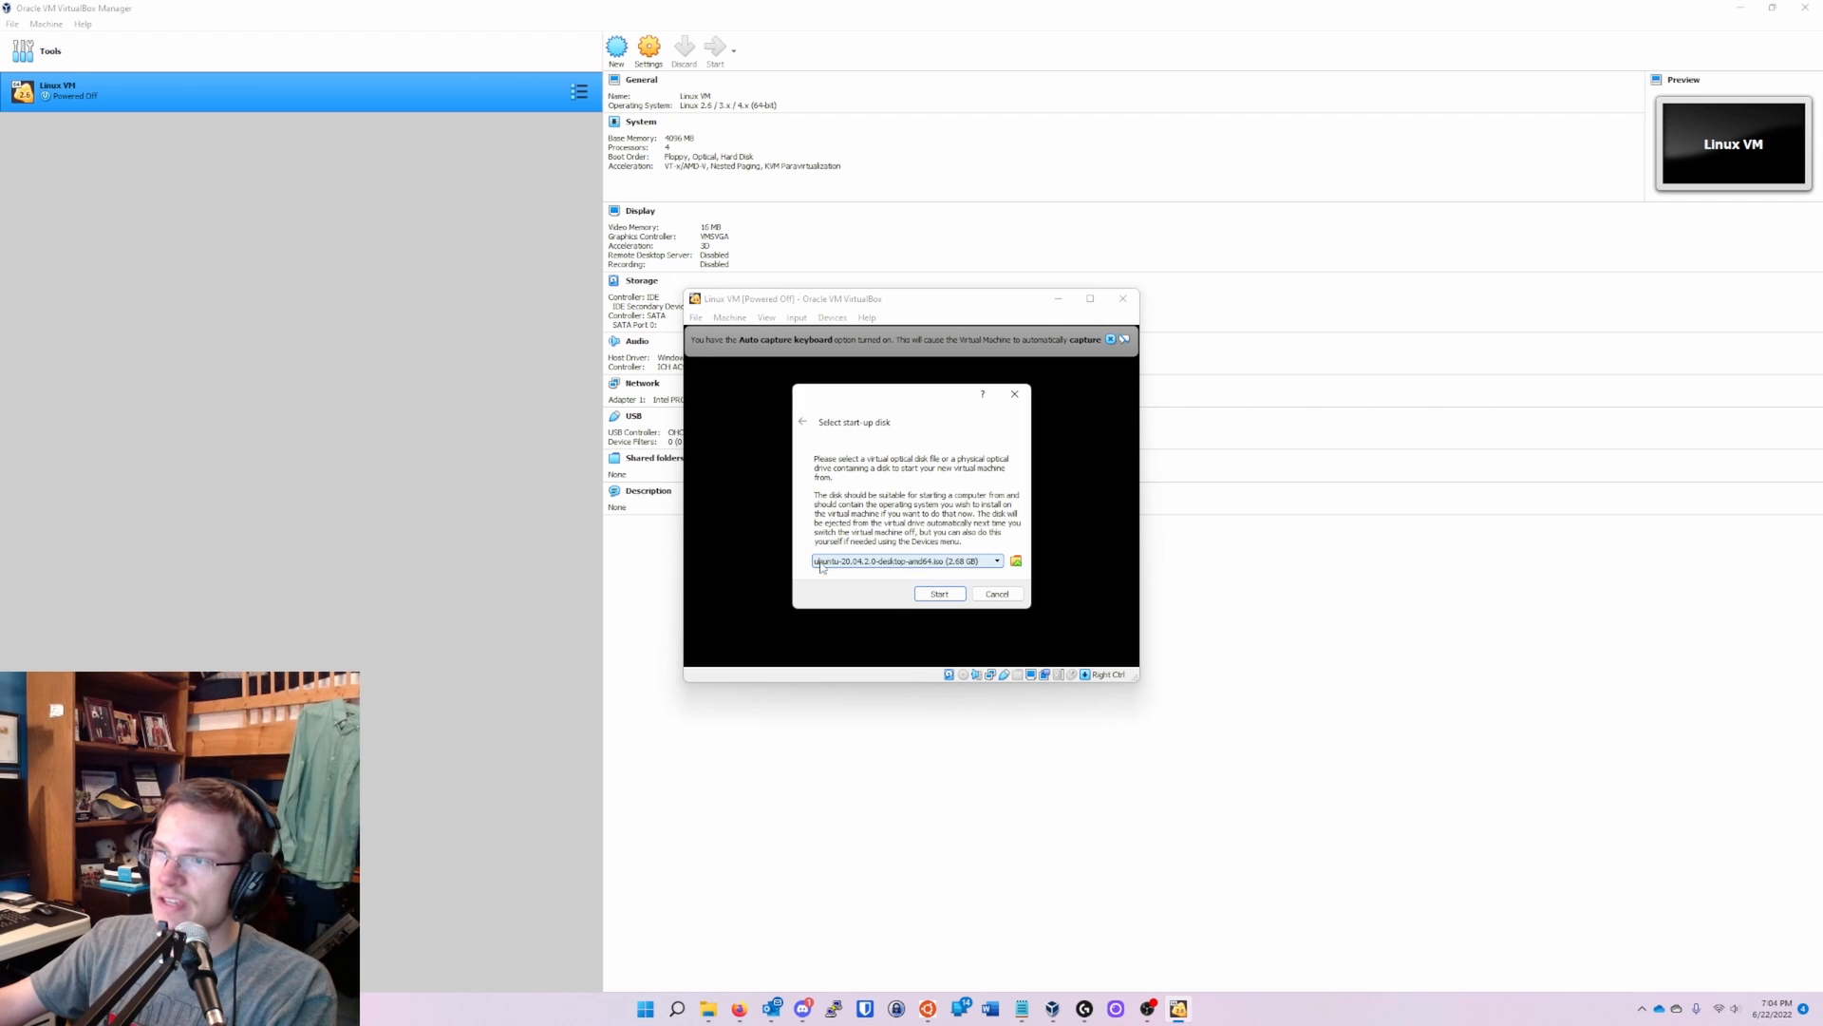
click(1016, 562)
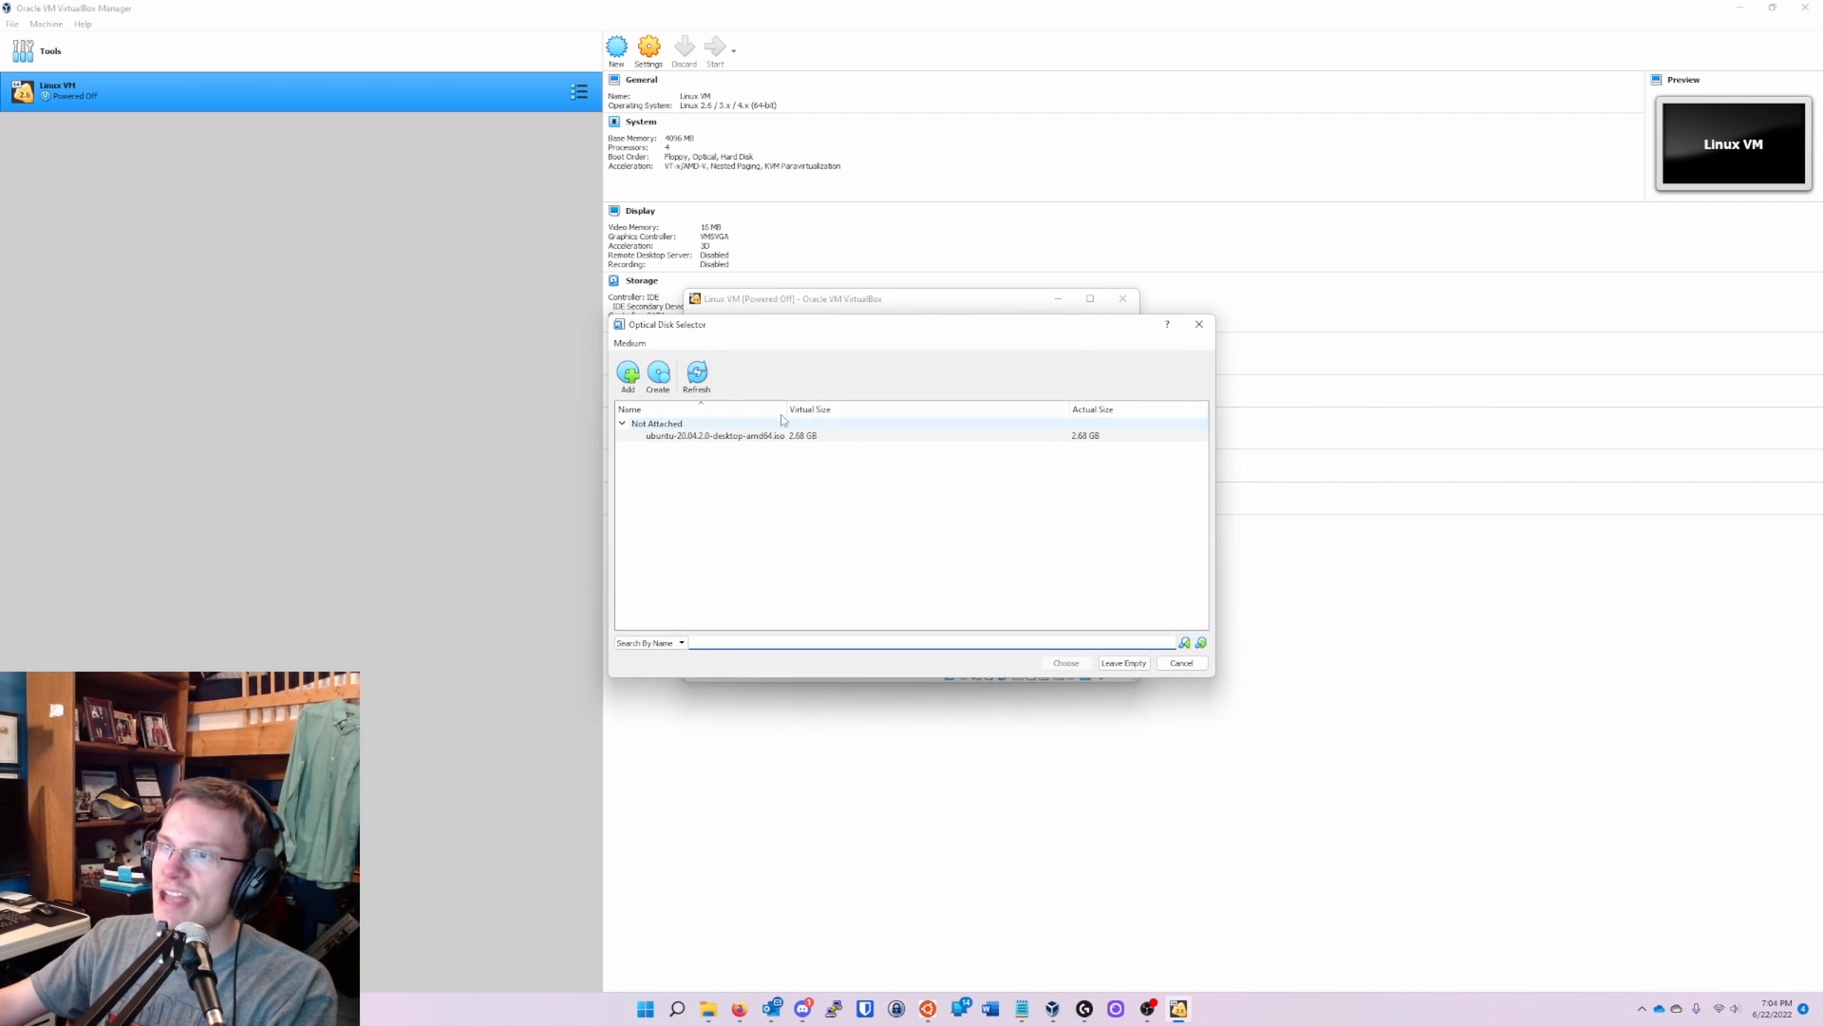
click(629, 377)
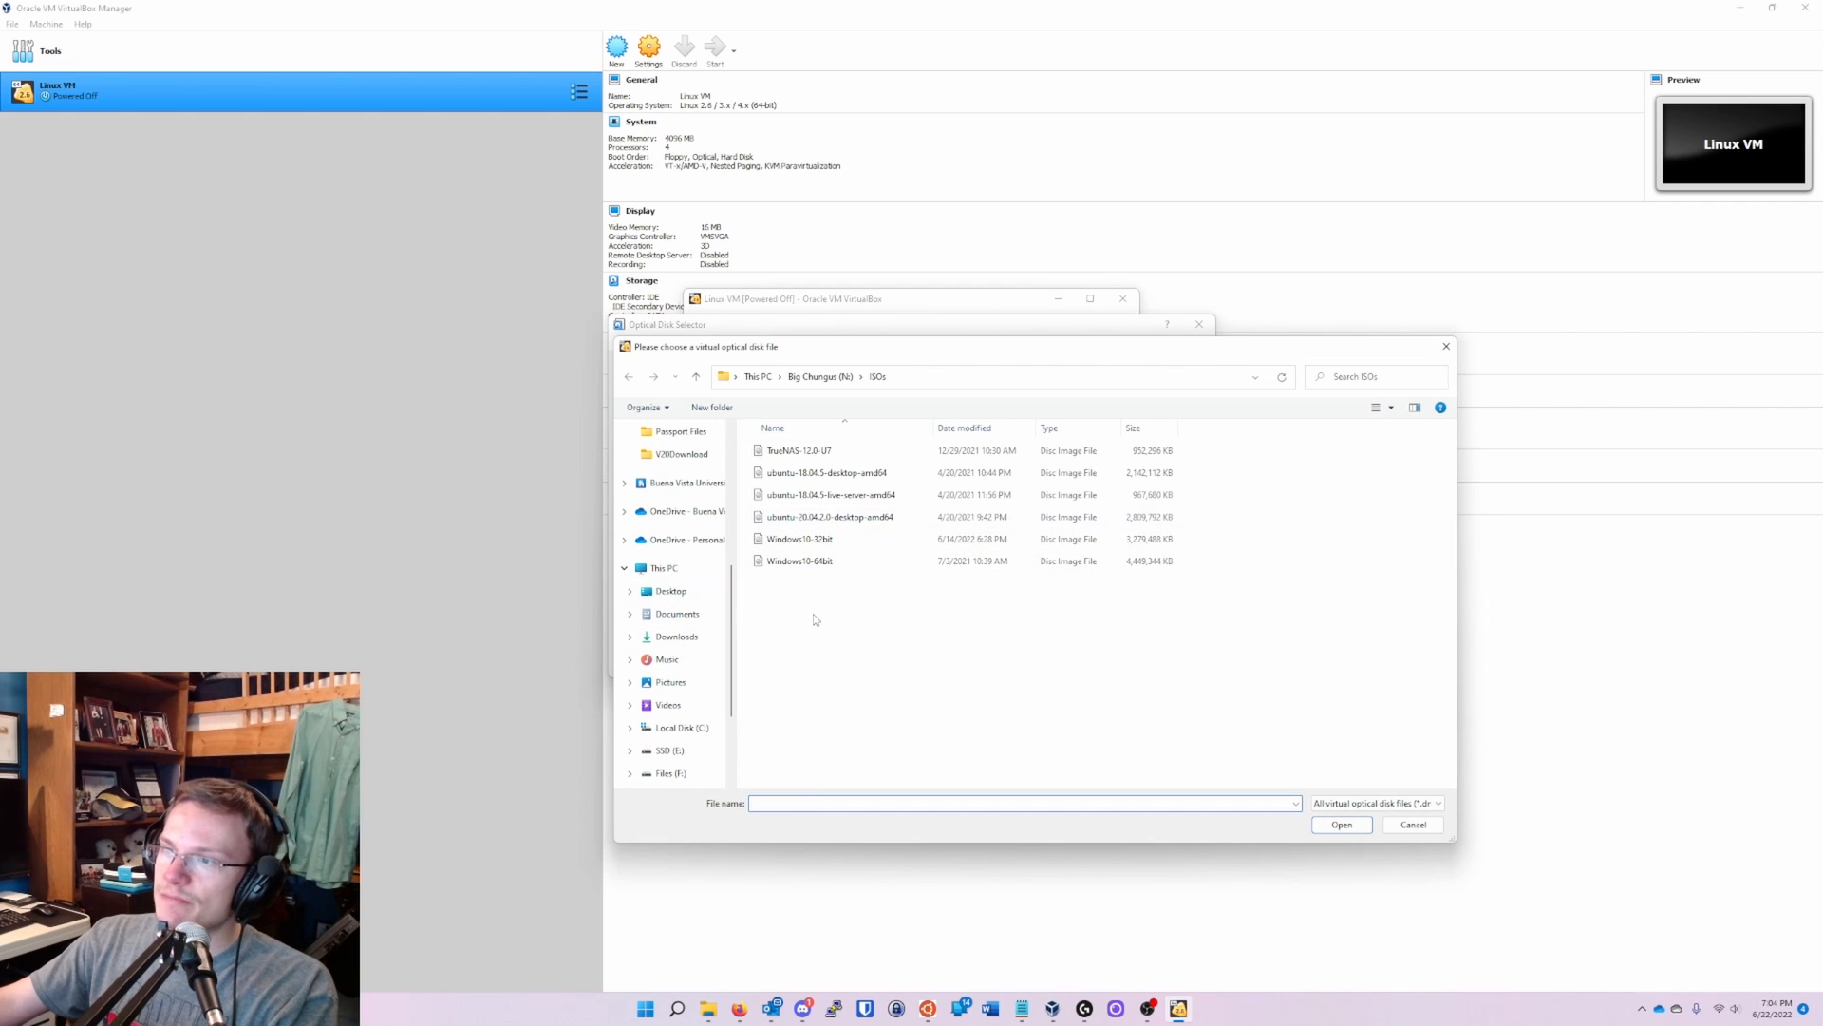
click(1413, 824)
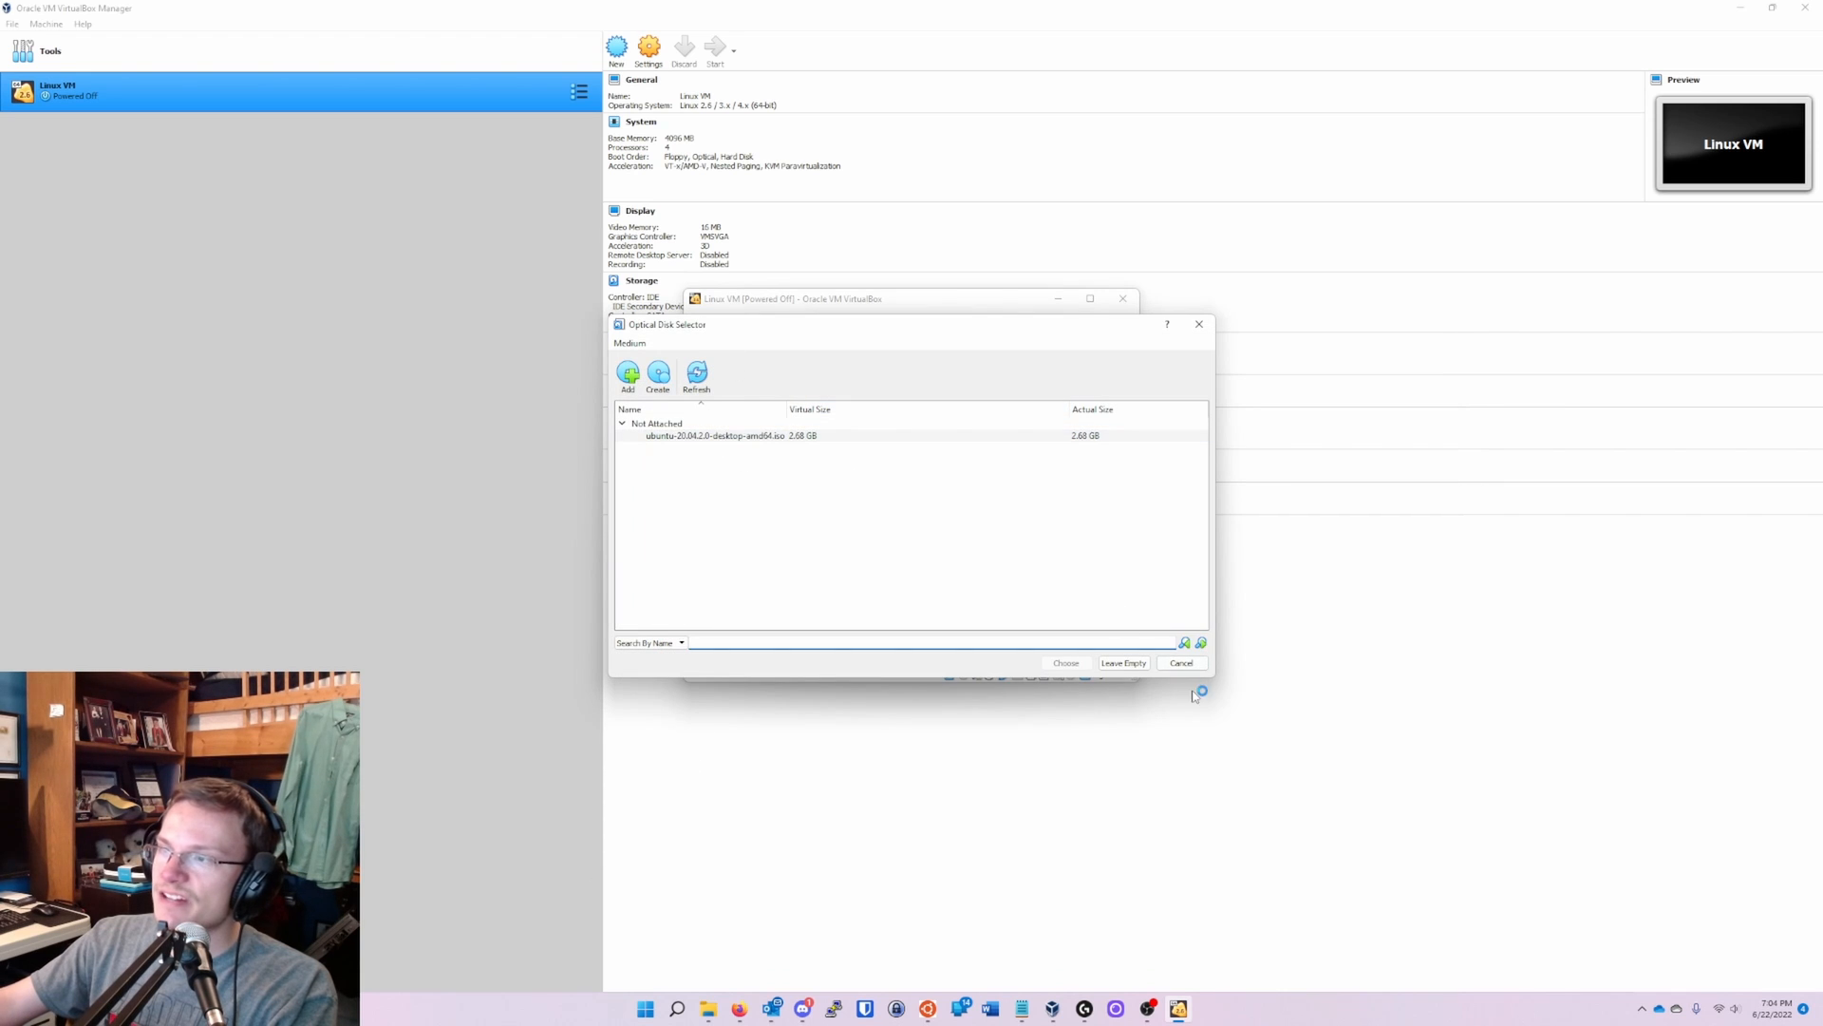
click(1182, 663)
- Boot the virtual machine from ubuntu-20.04.2.0-desktop-amd64.iso and cancel the filesystem check
click(953, 588)
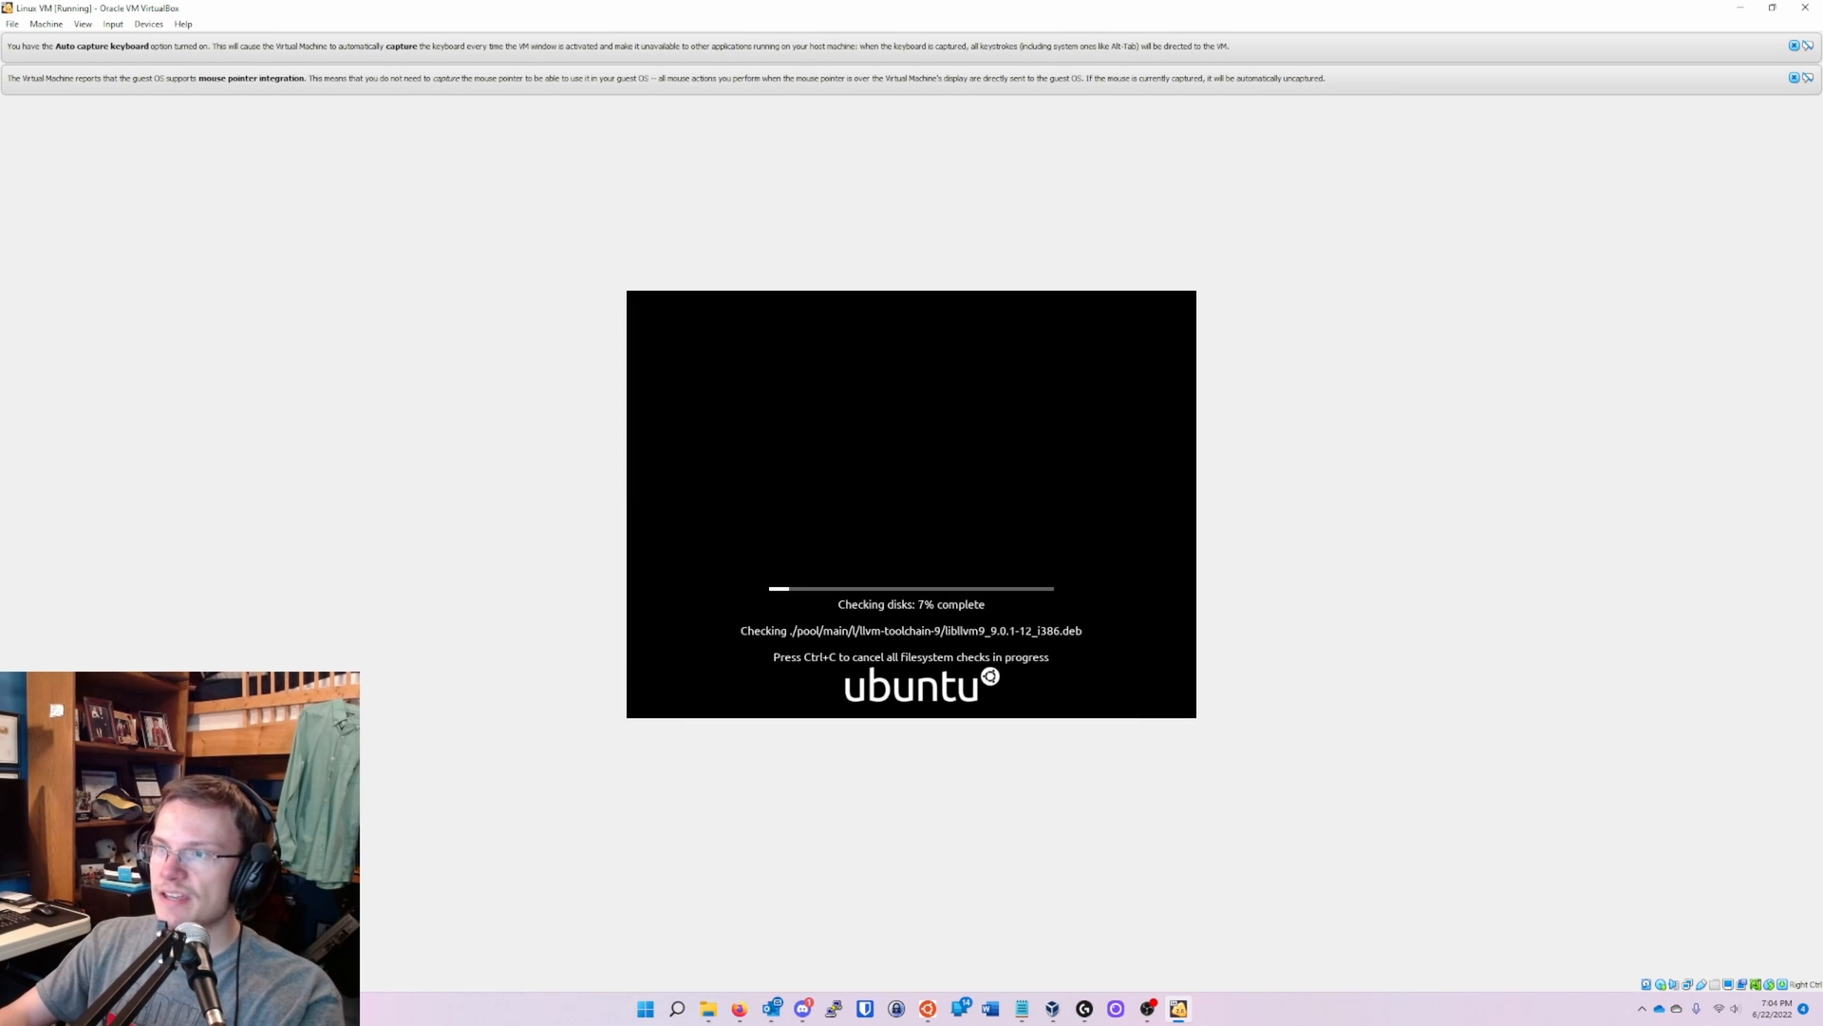
key(ctrl+c)
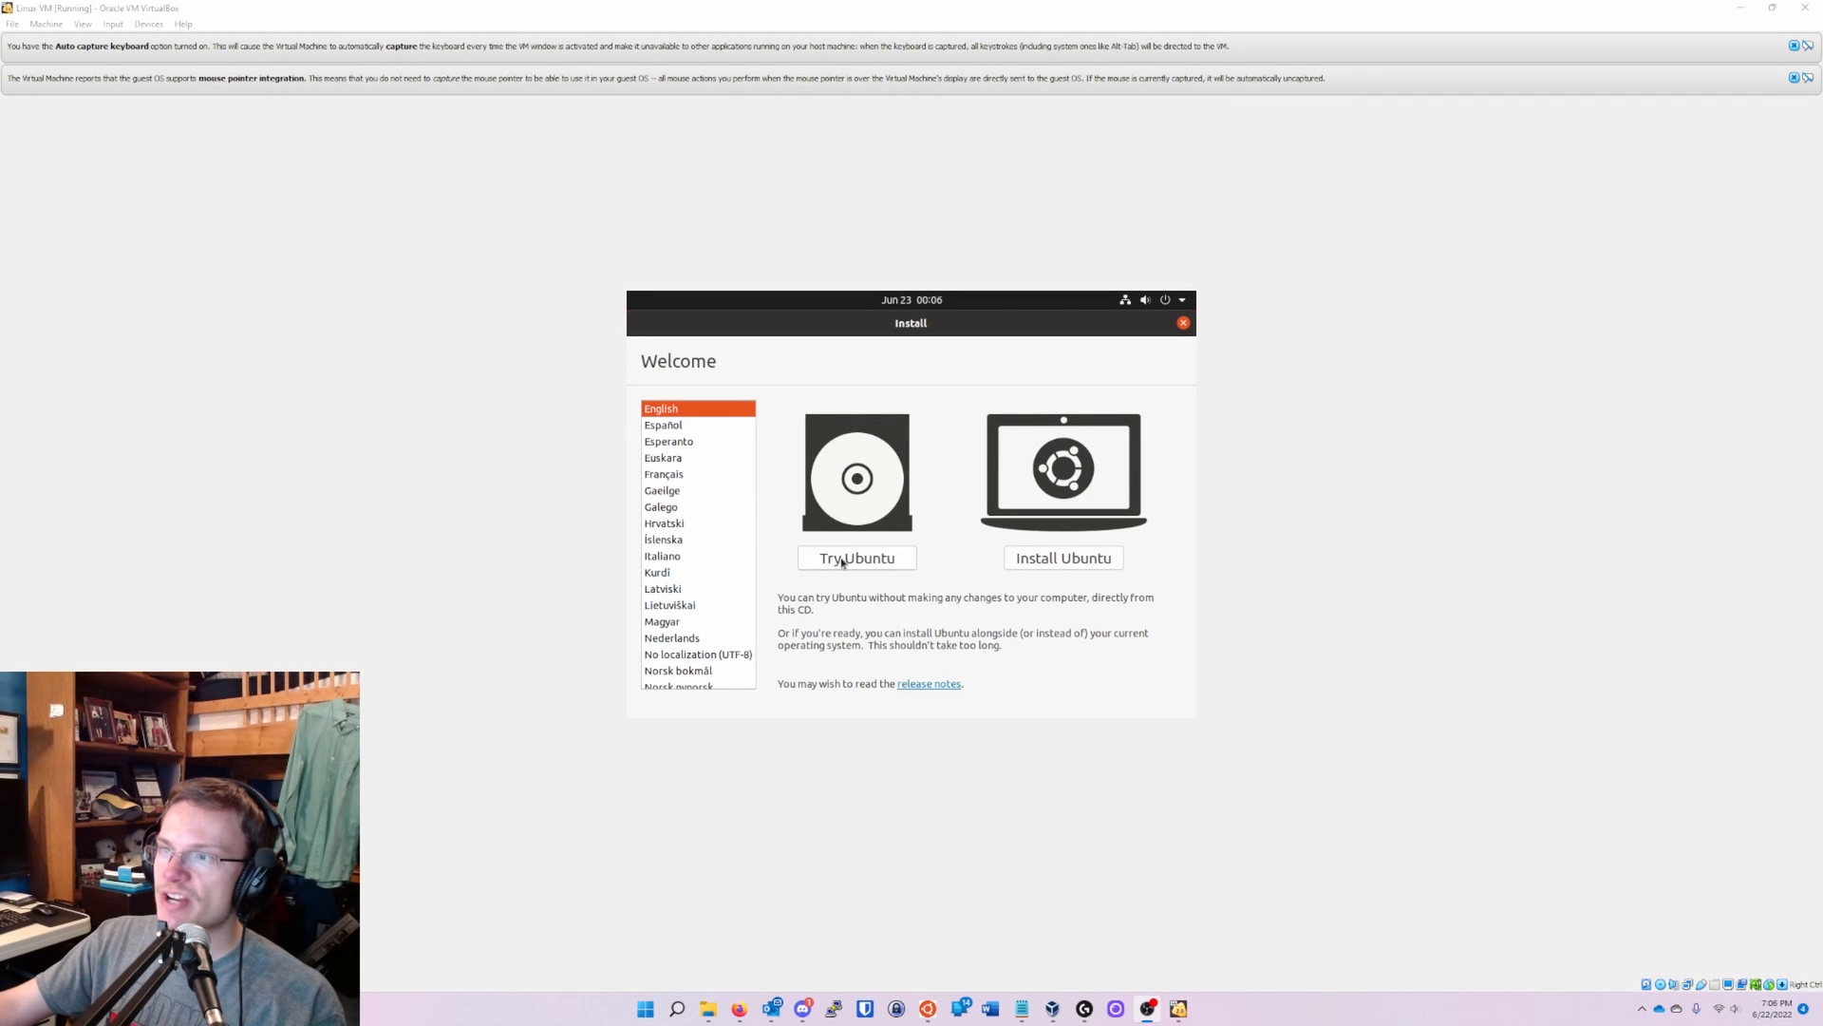
- Begin installing Ubuntu in English and accept the English (US) keyboard layout
click(1068, 564)
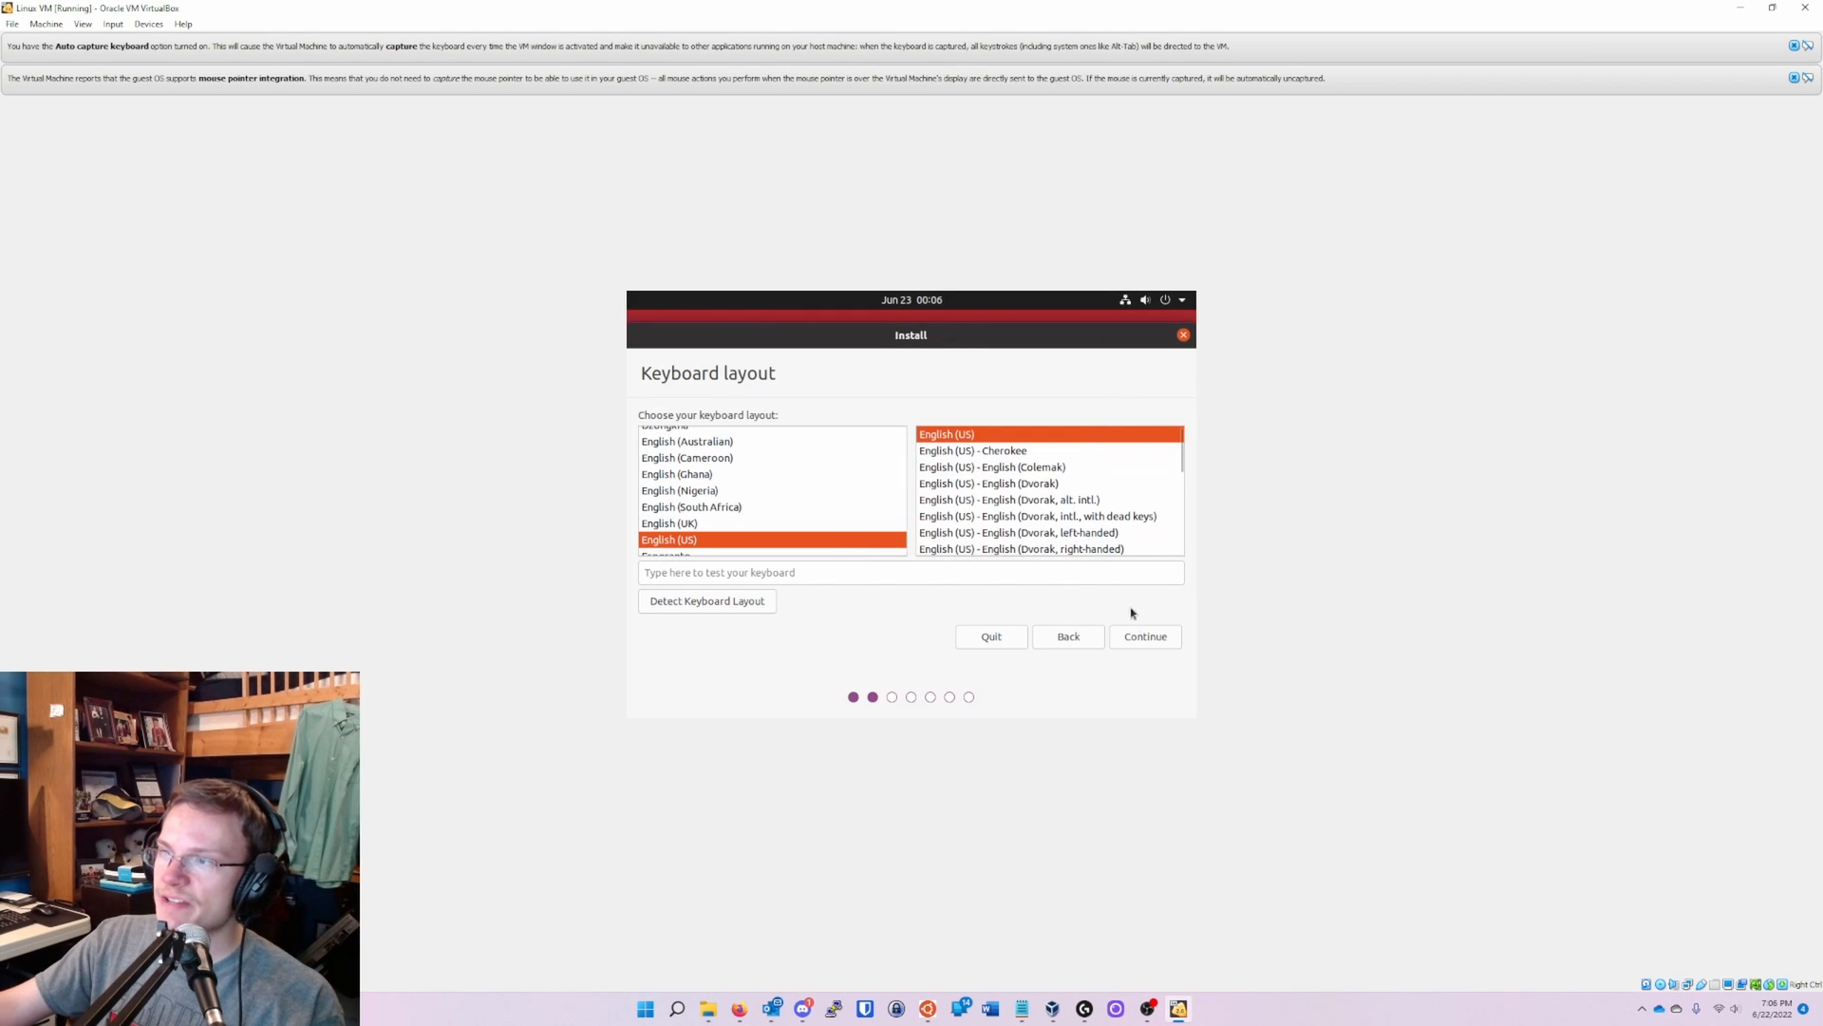
click(1144, 638)
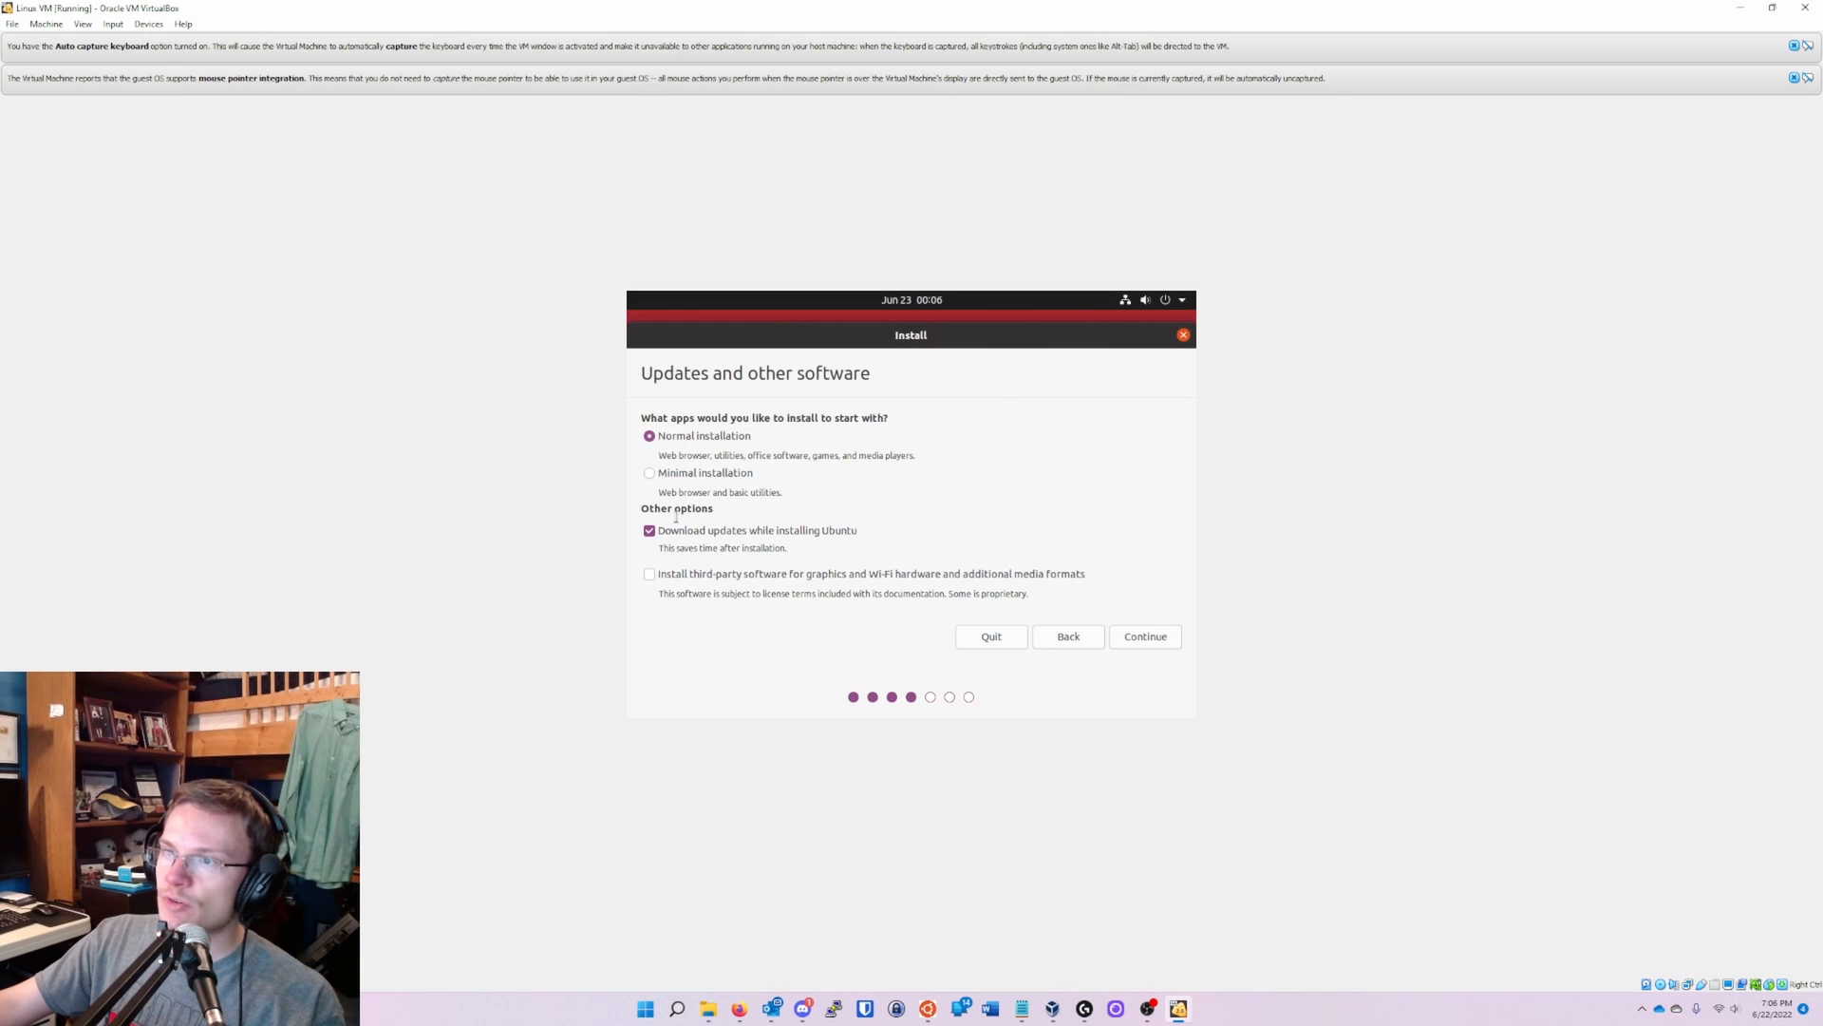
- Choose the normal installation and include third-party software for graphics, Wi-Fi hardware and additional media formats
click(651, 574)
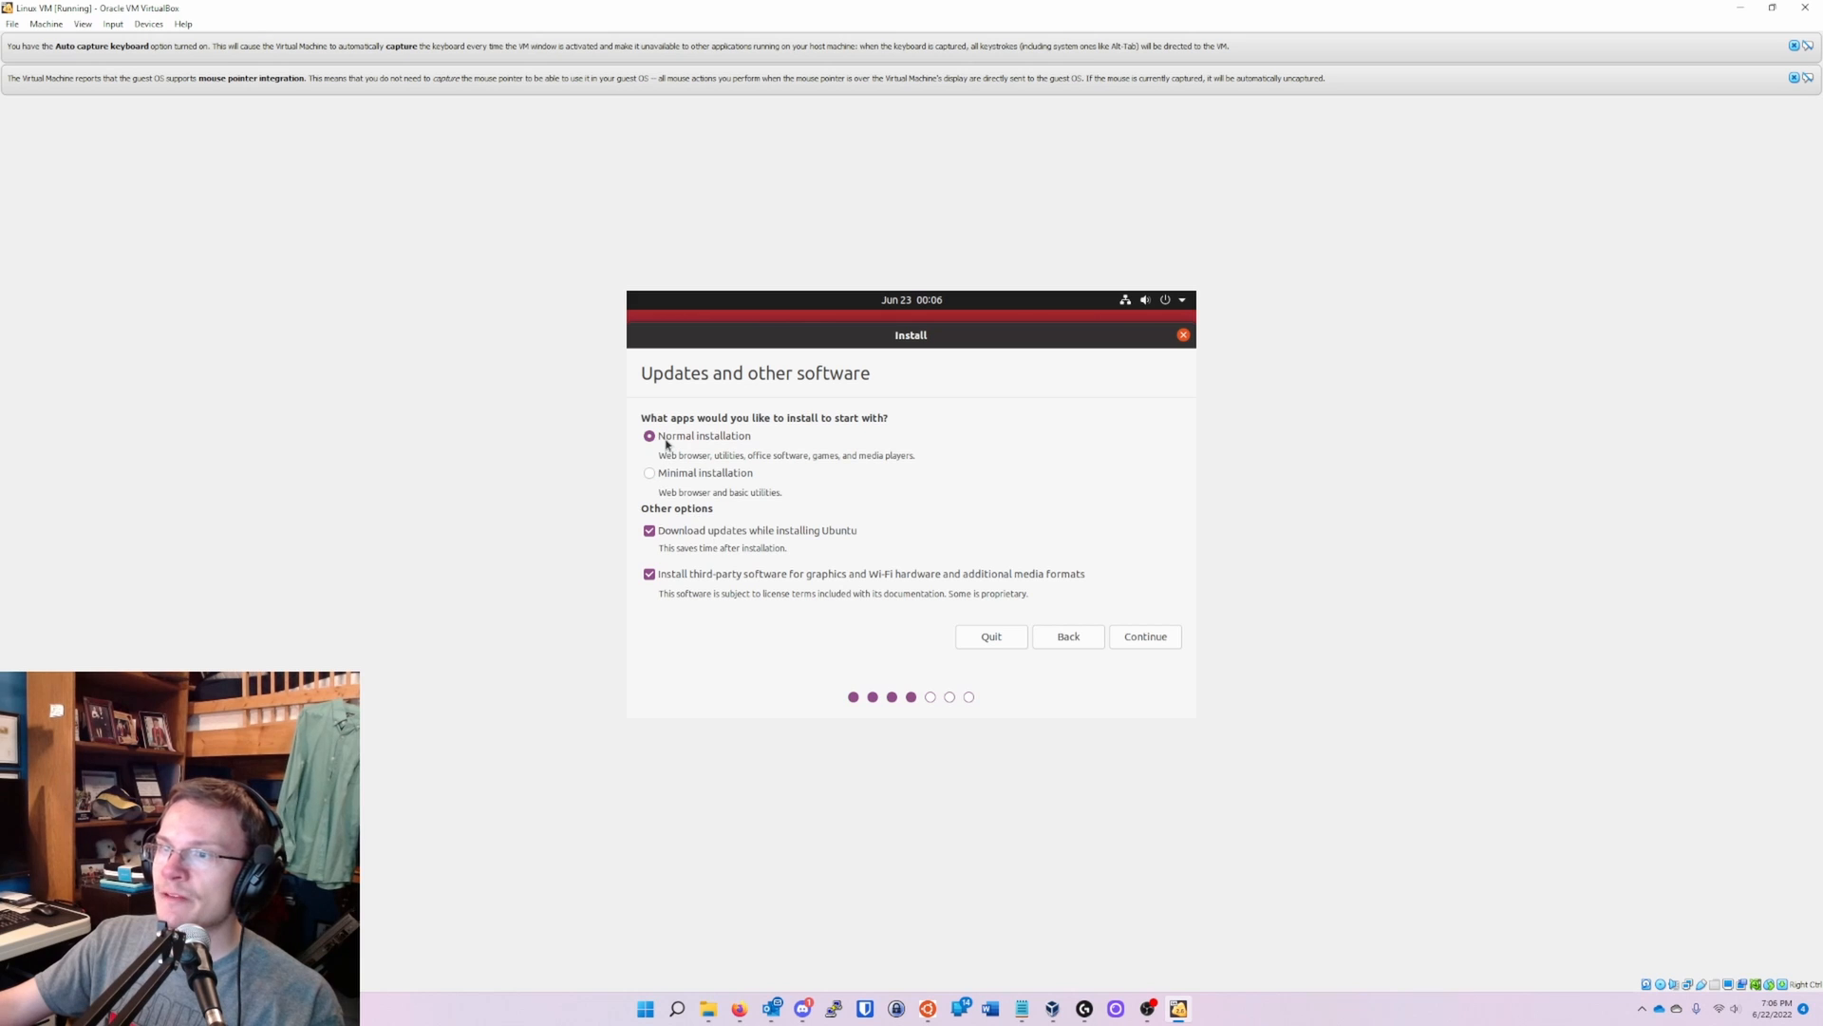
click(652, 475)
click(649, 437)
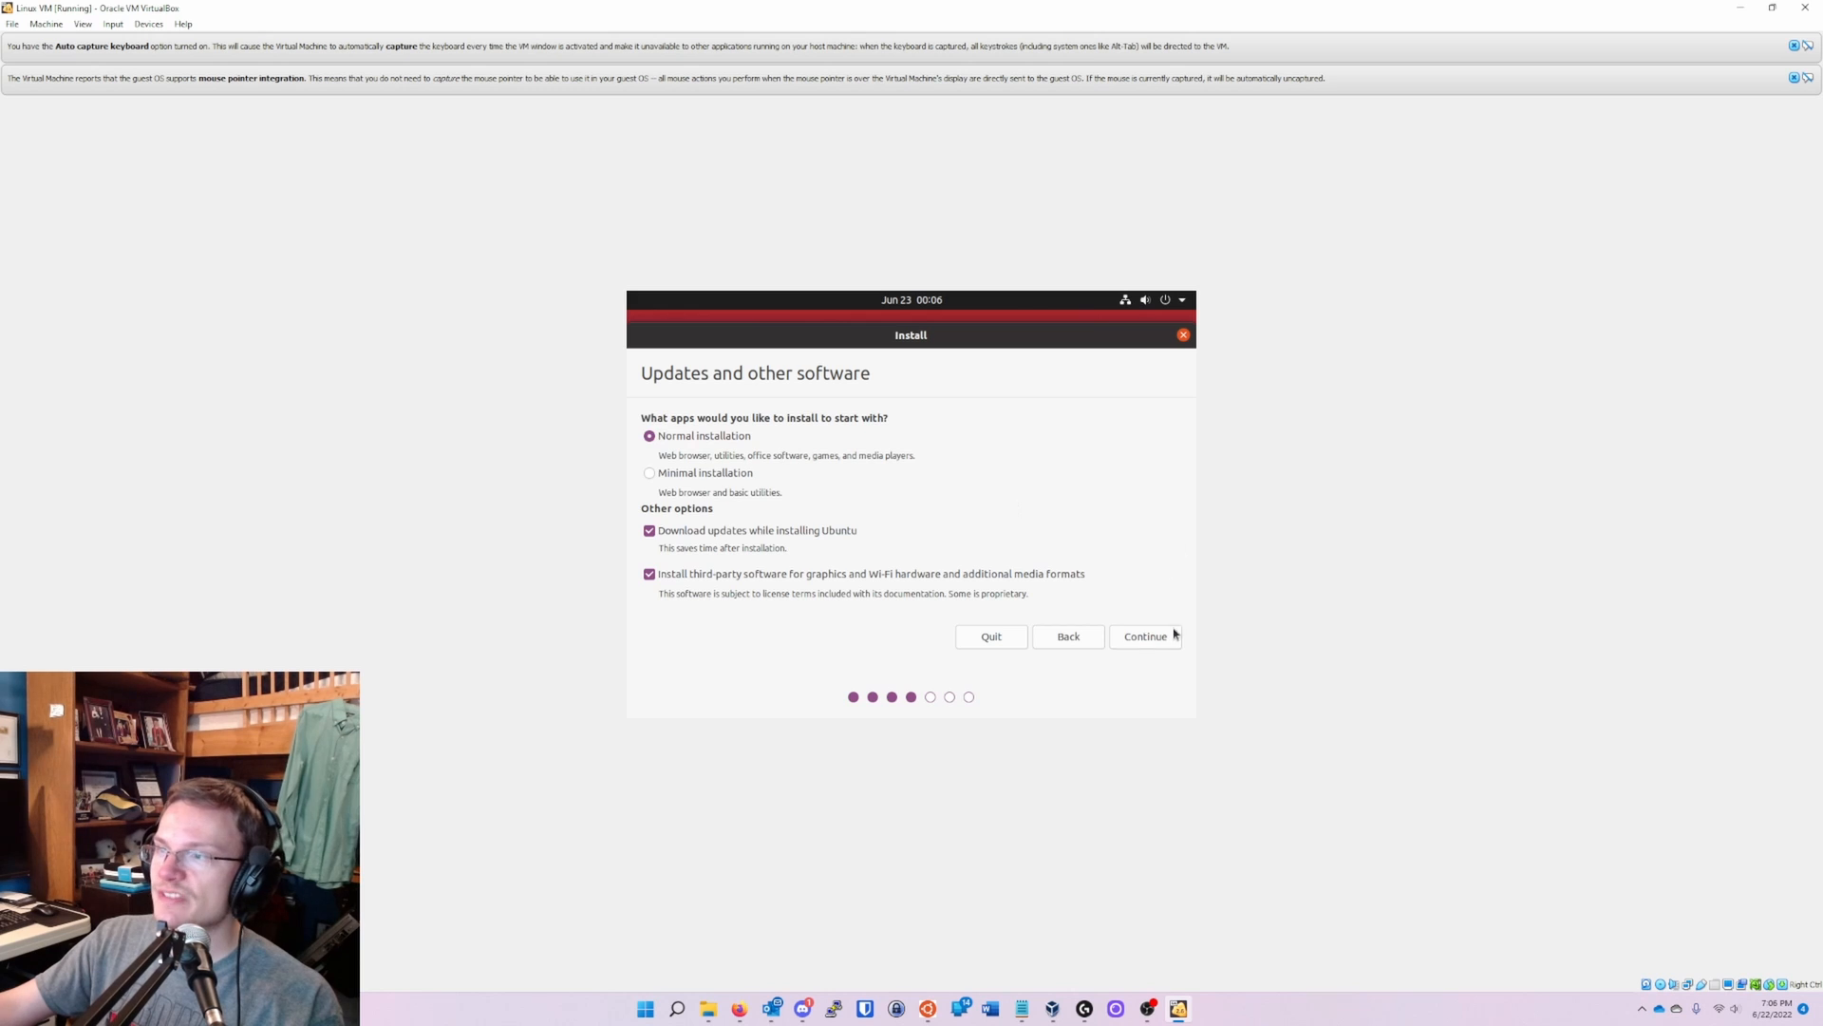
click(1145, 636)
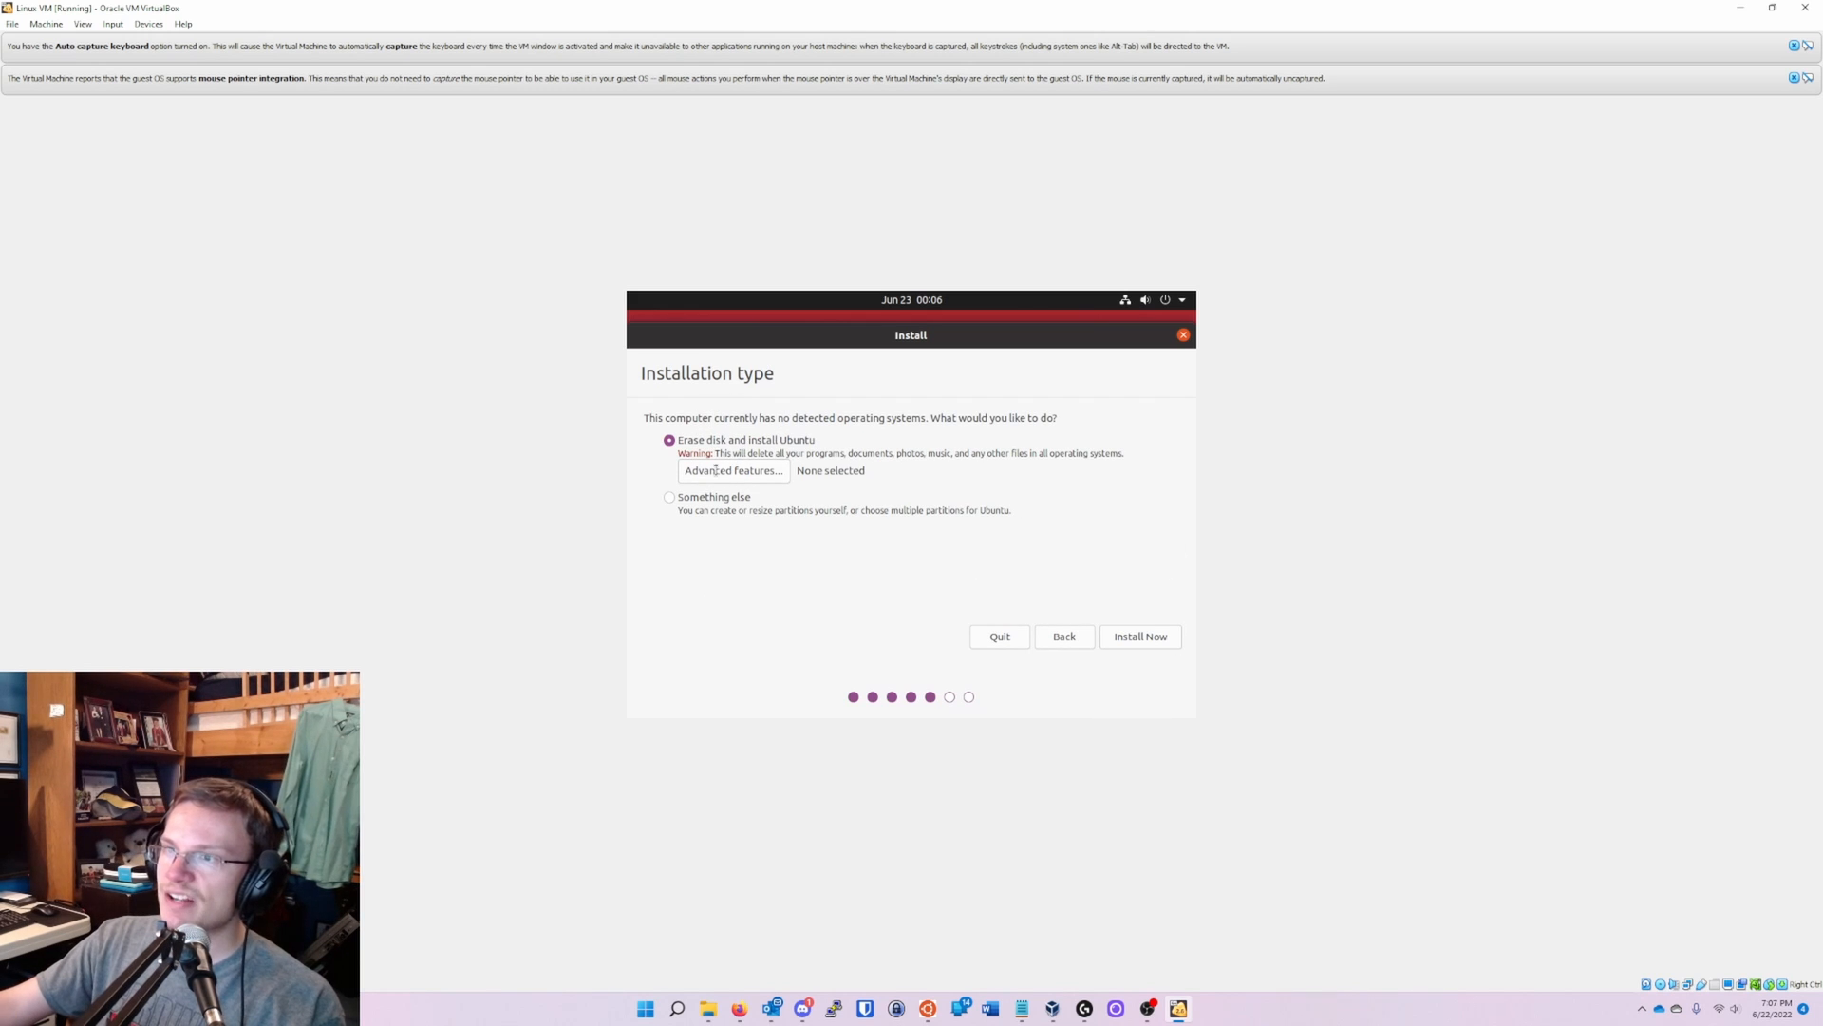
- Confirm erasing the disk and installing Ubuntu, and accept Chicago as the location
click(1144, 638)
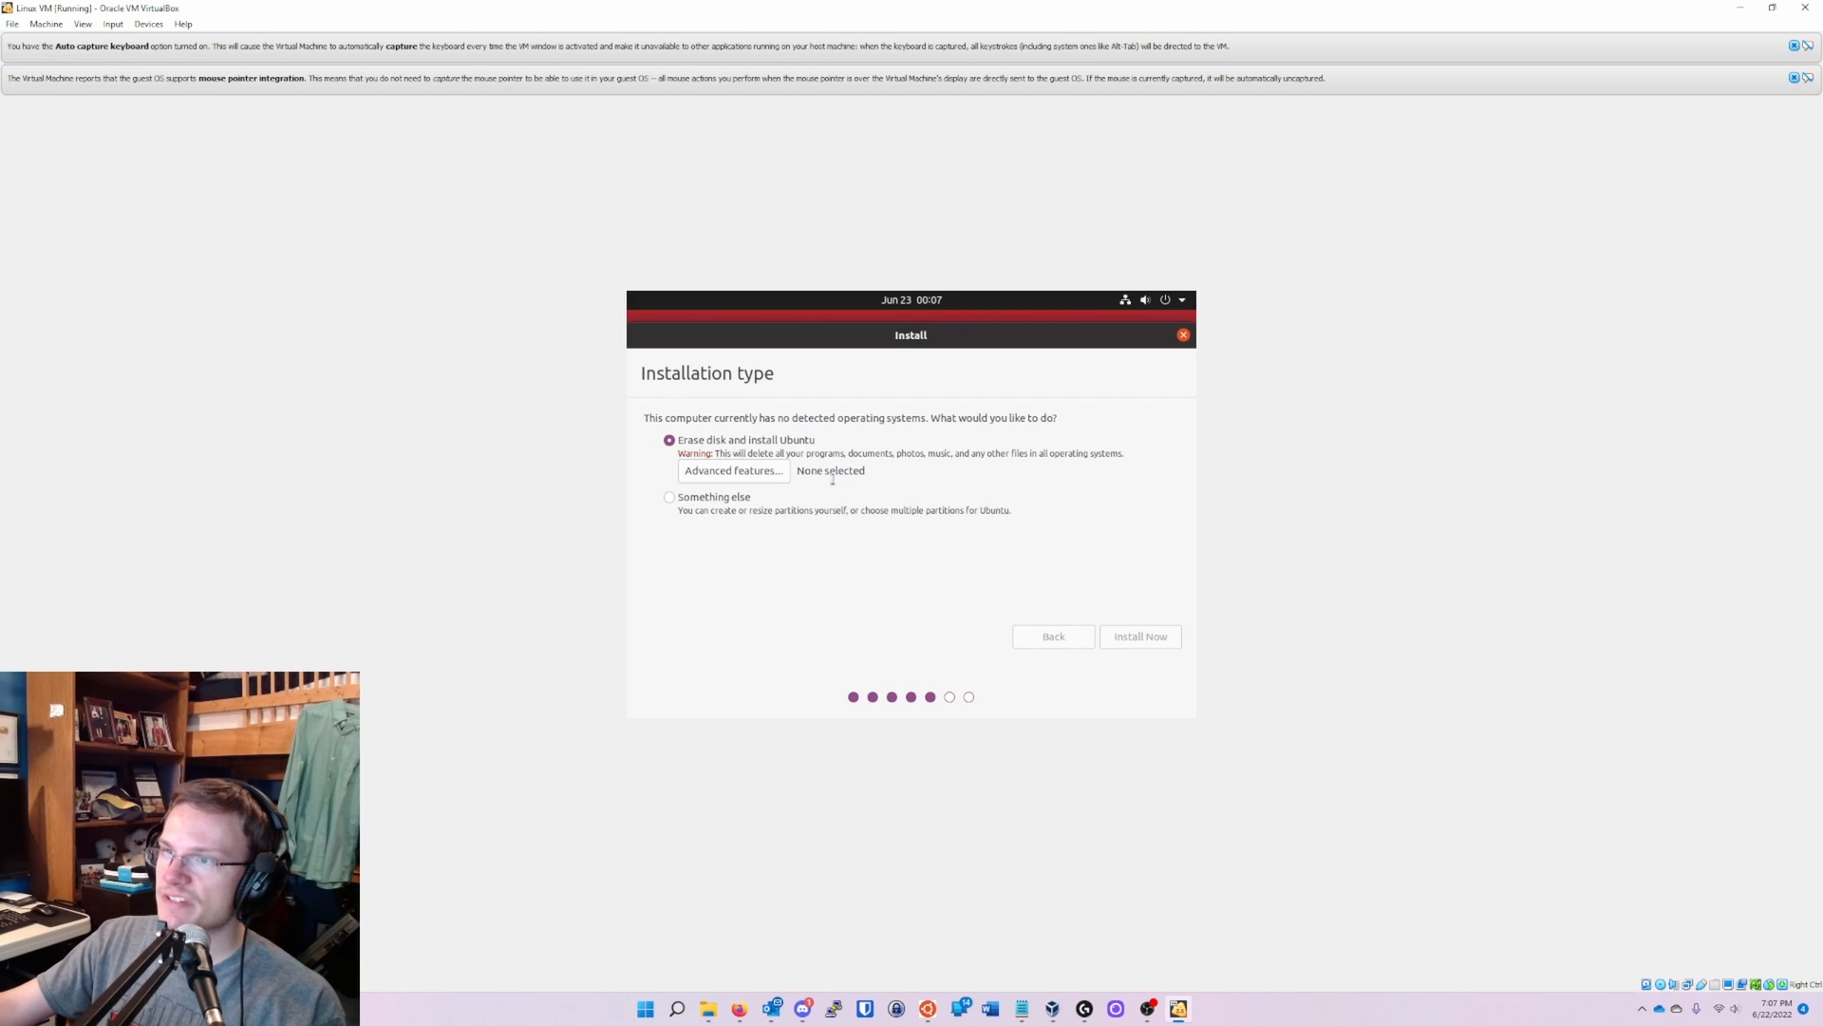
click(1143, 609)
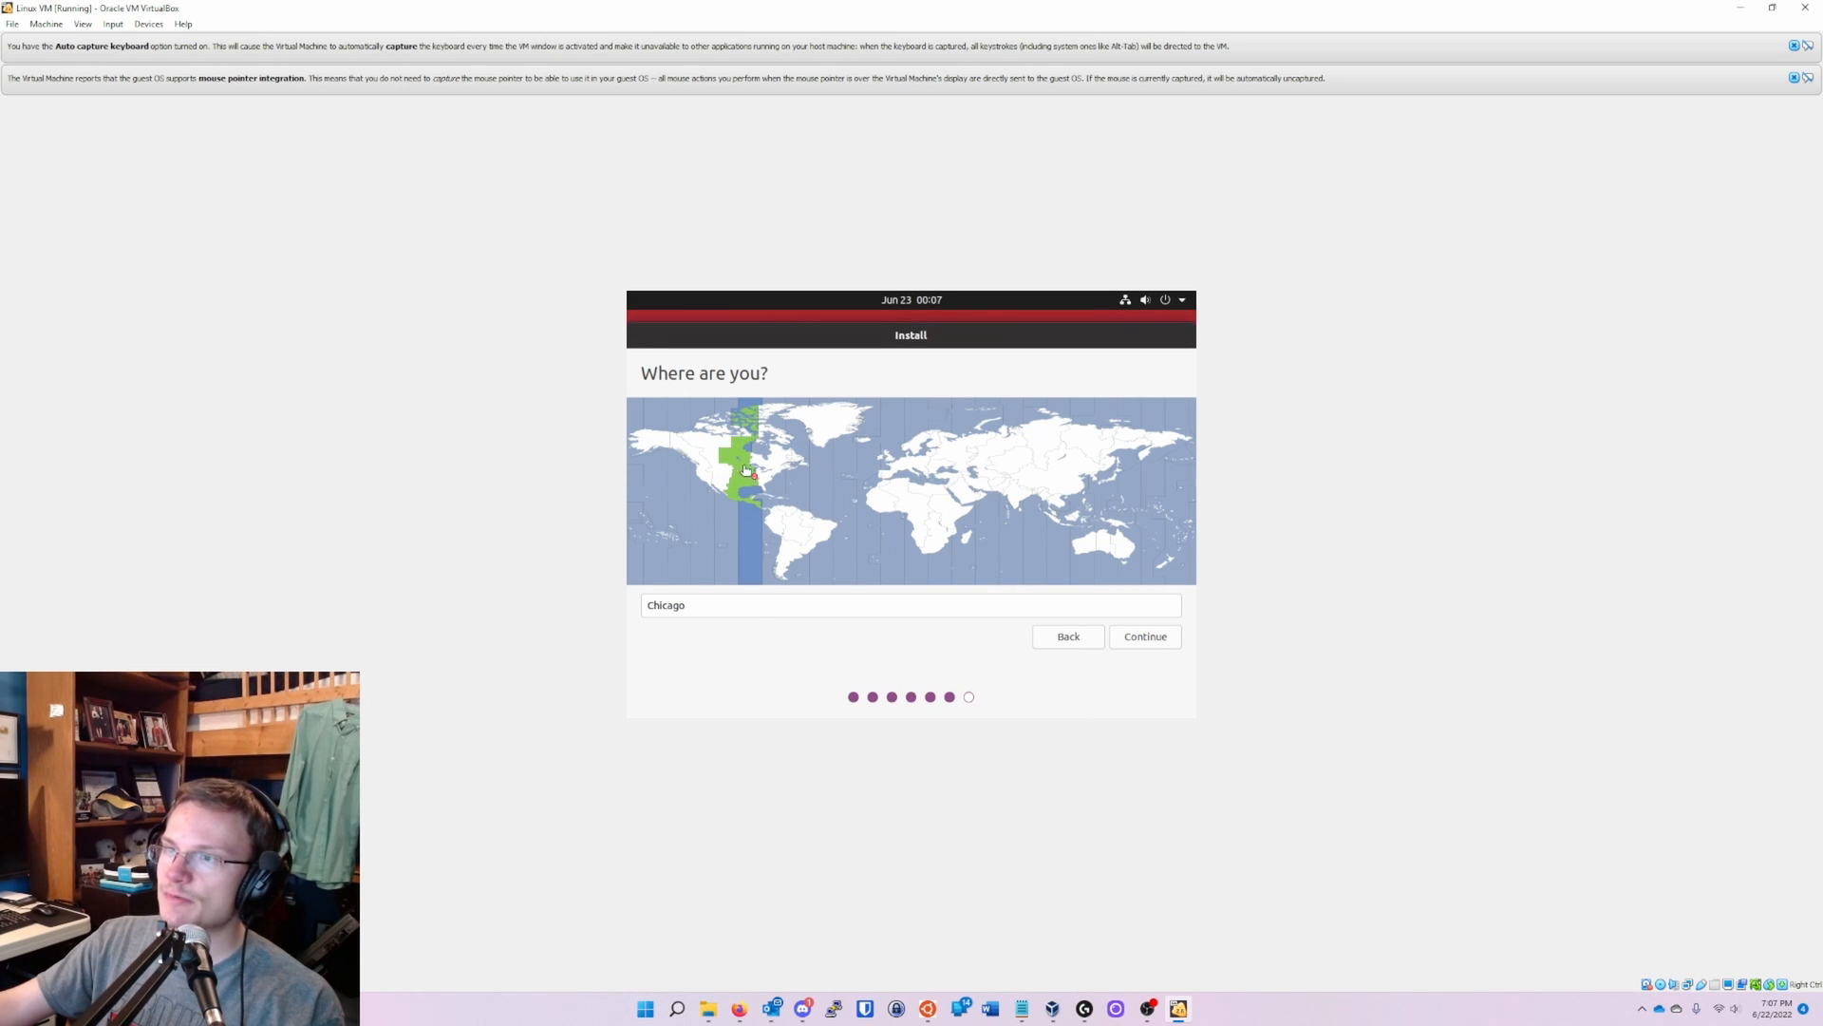
click(692, 607)
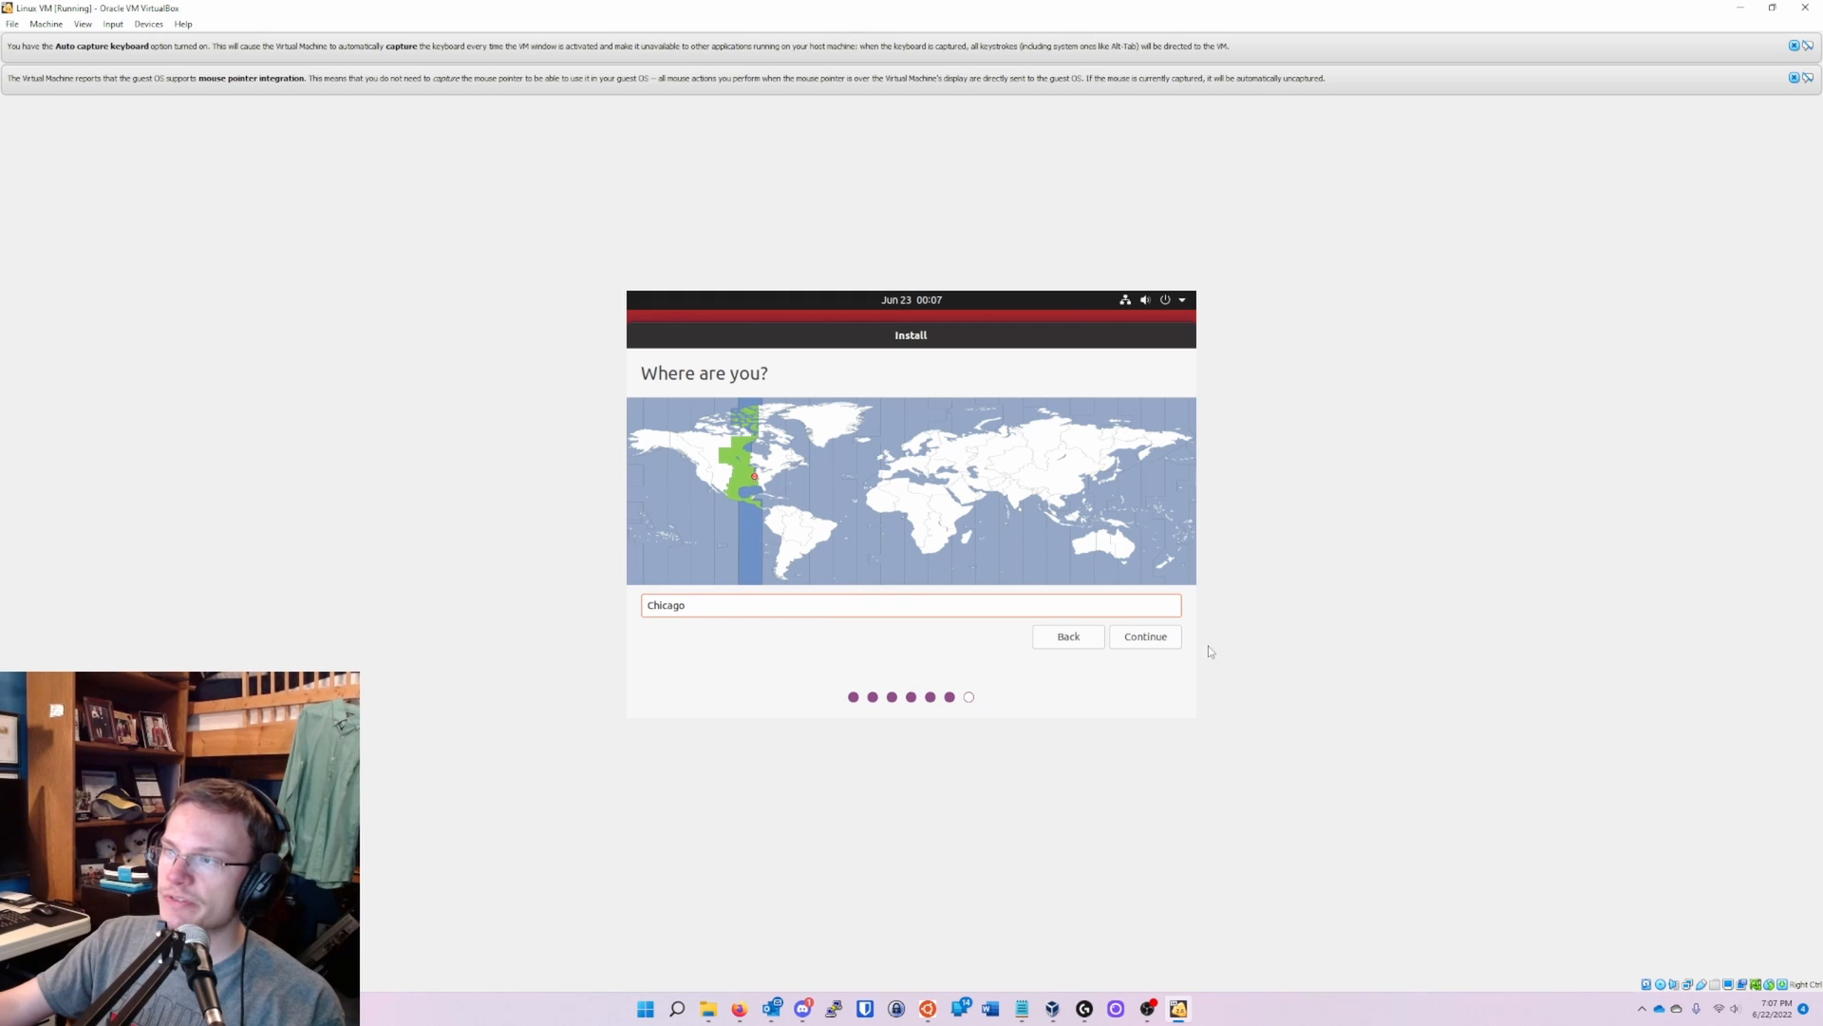
click(1145, 641)
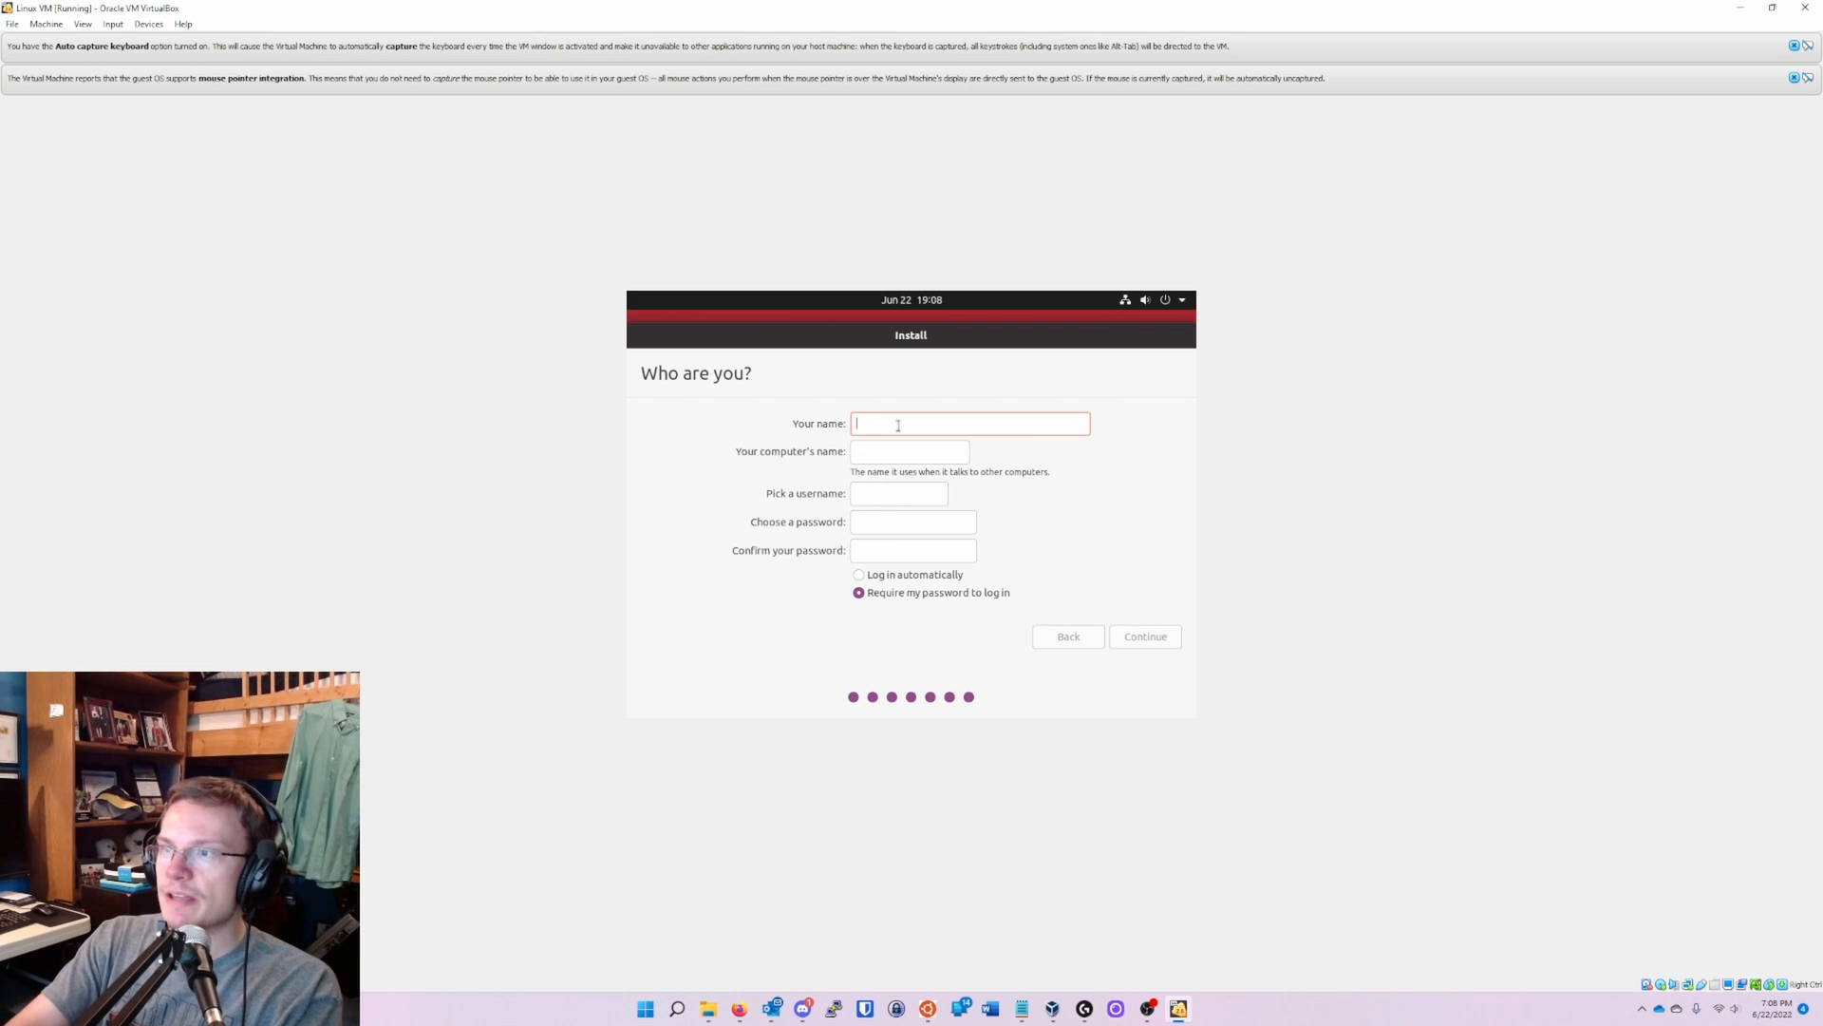
- Set up the VBOX user account with username vbox, a confirmed account password and automatic login
text(VBOX)
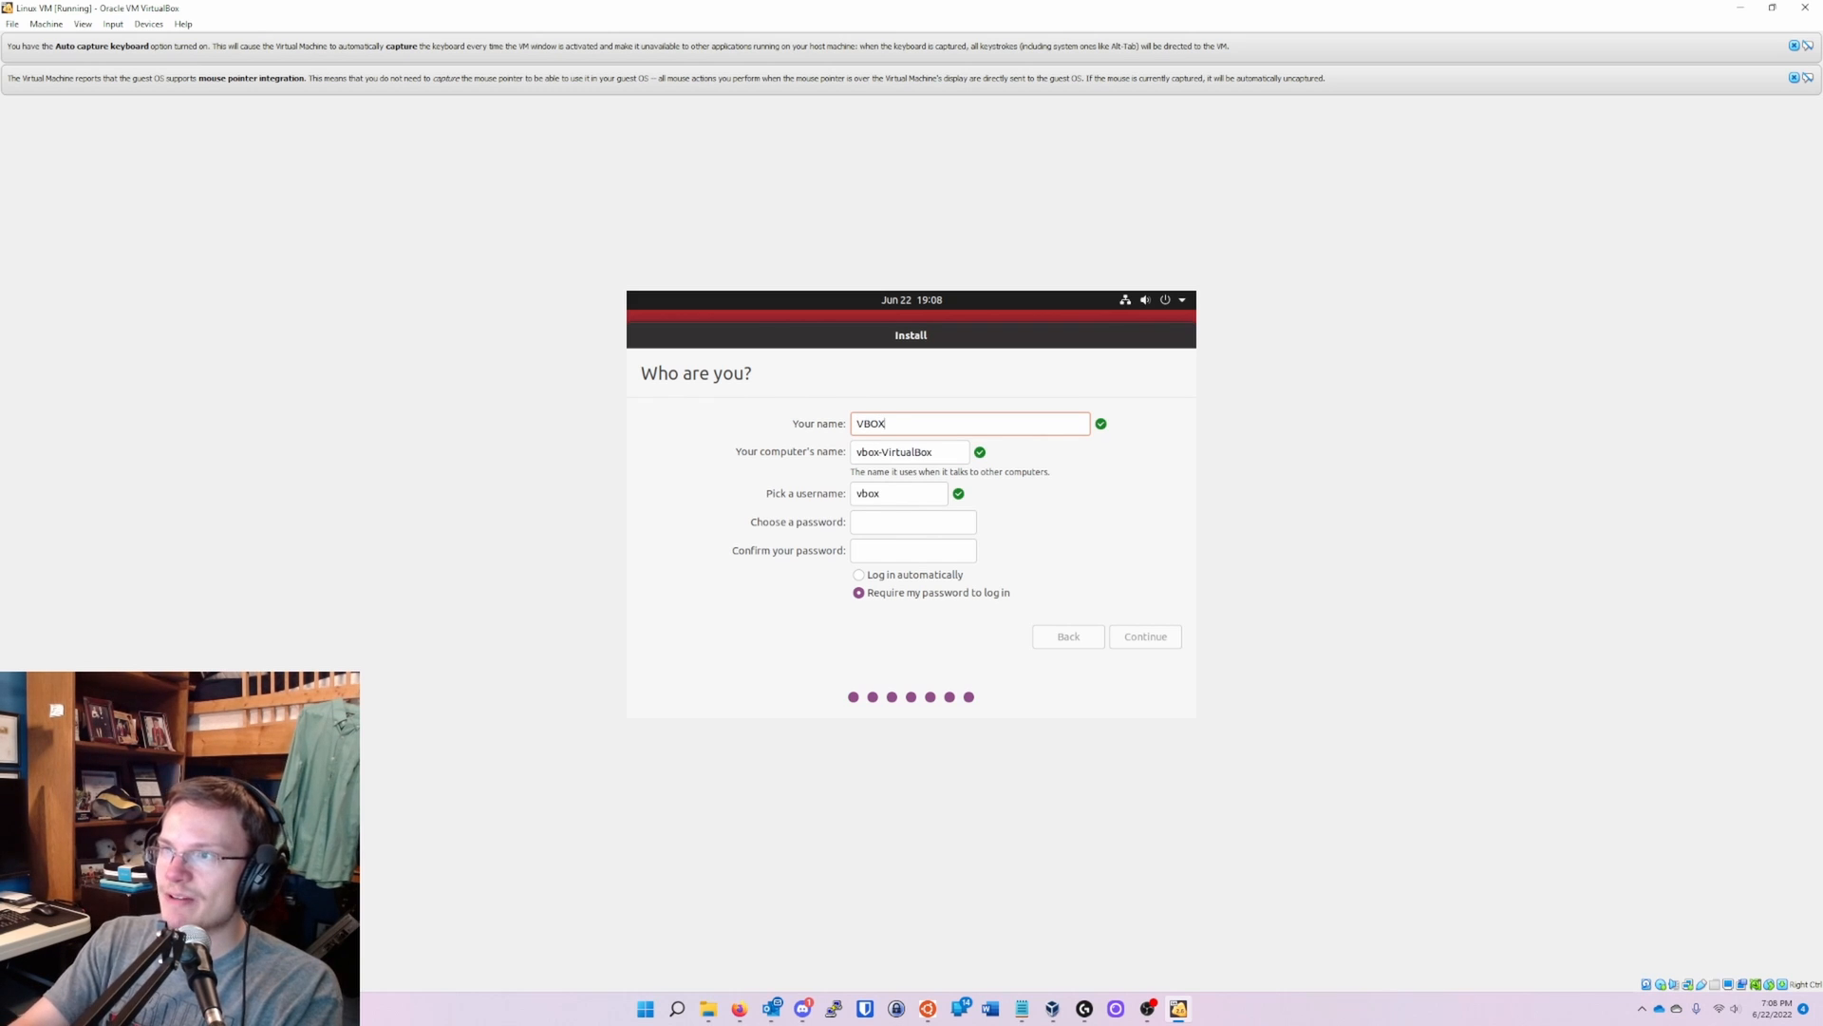
click(885, 501)
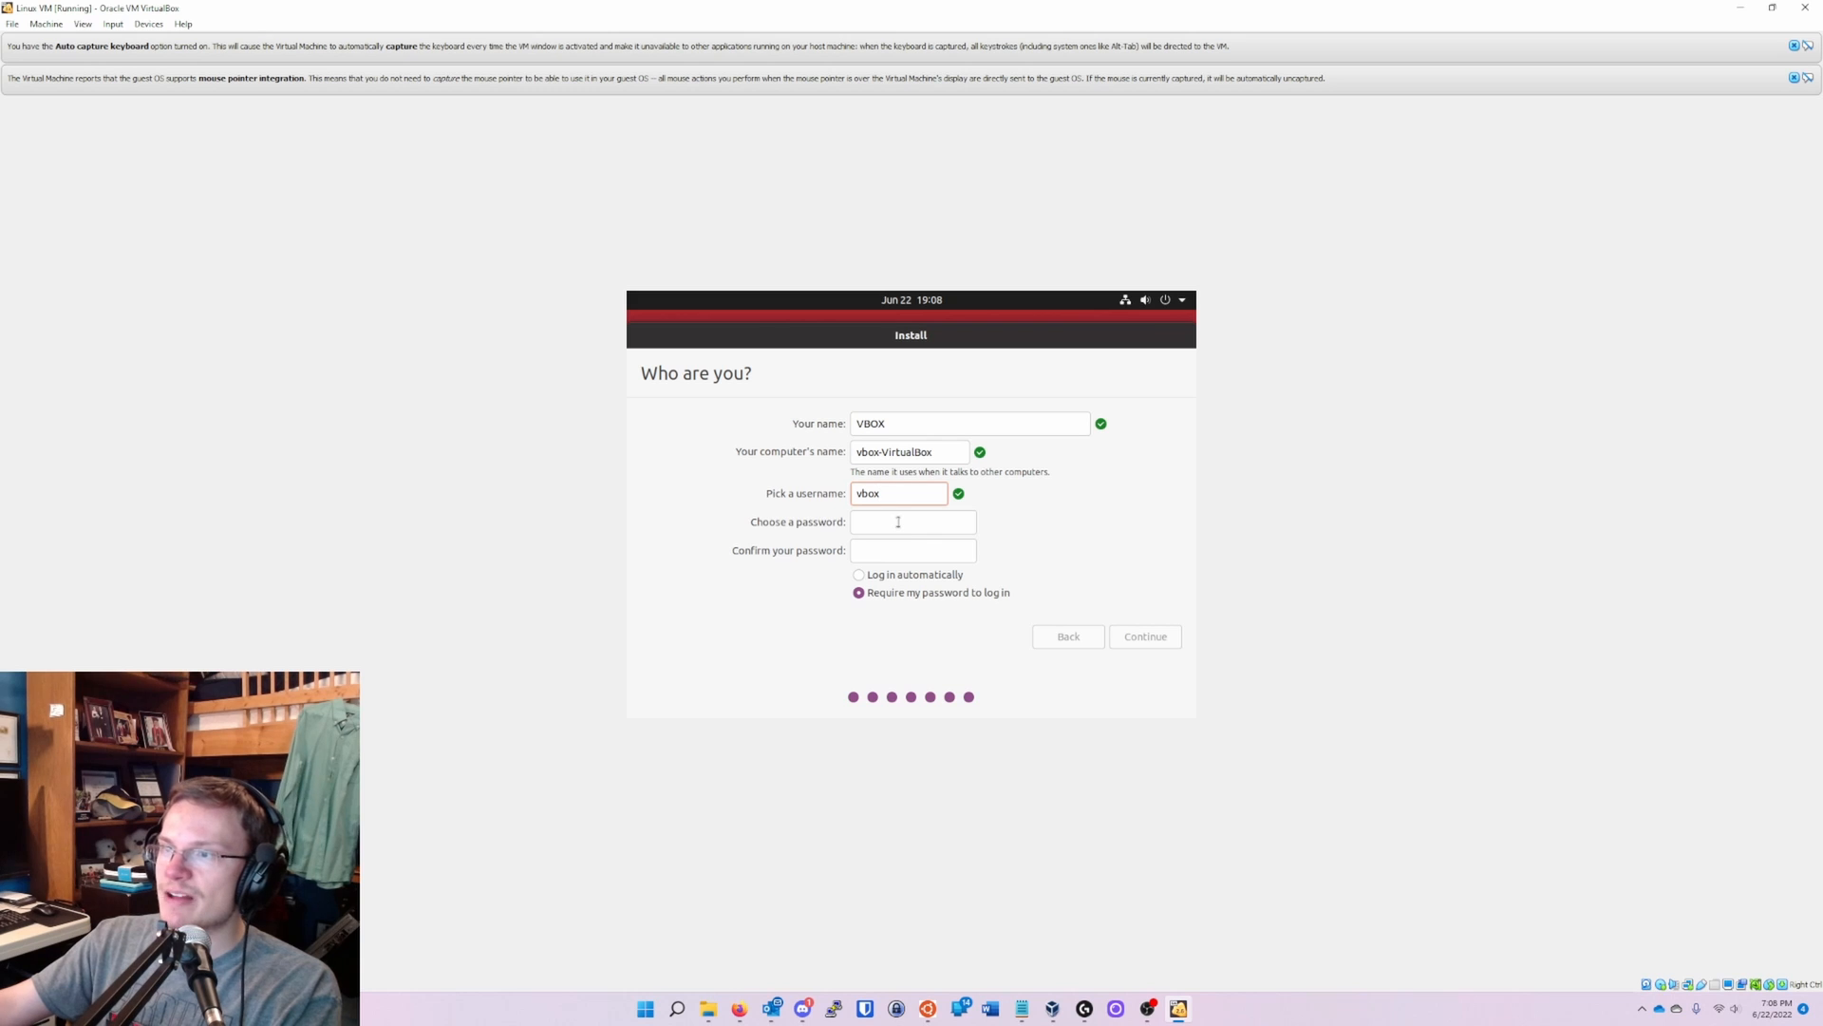
click(899, 521)
text(vbox)
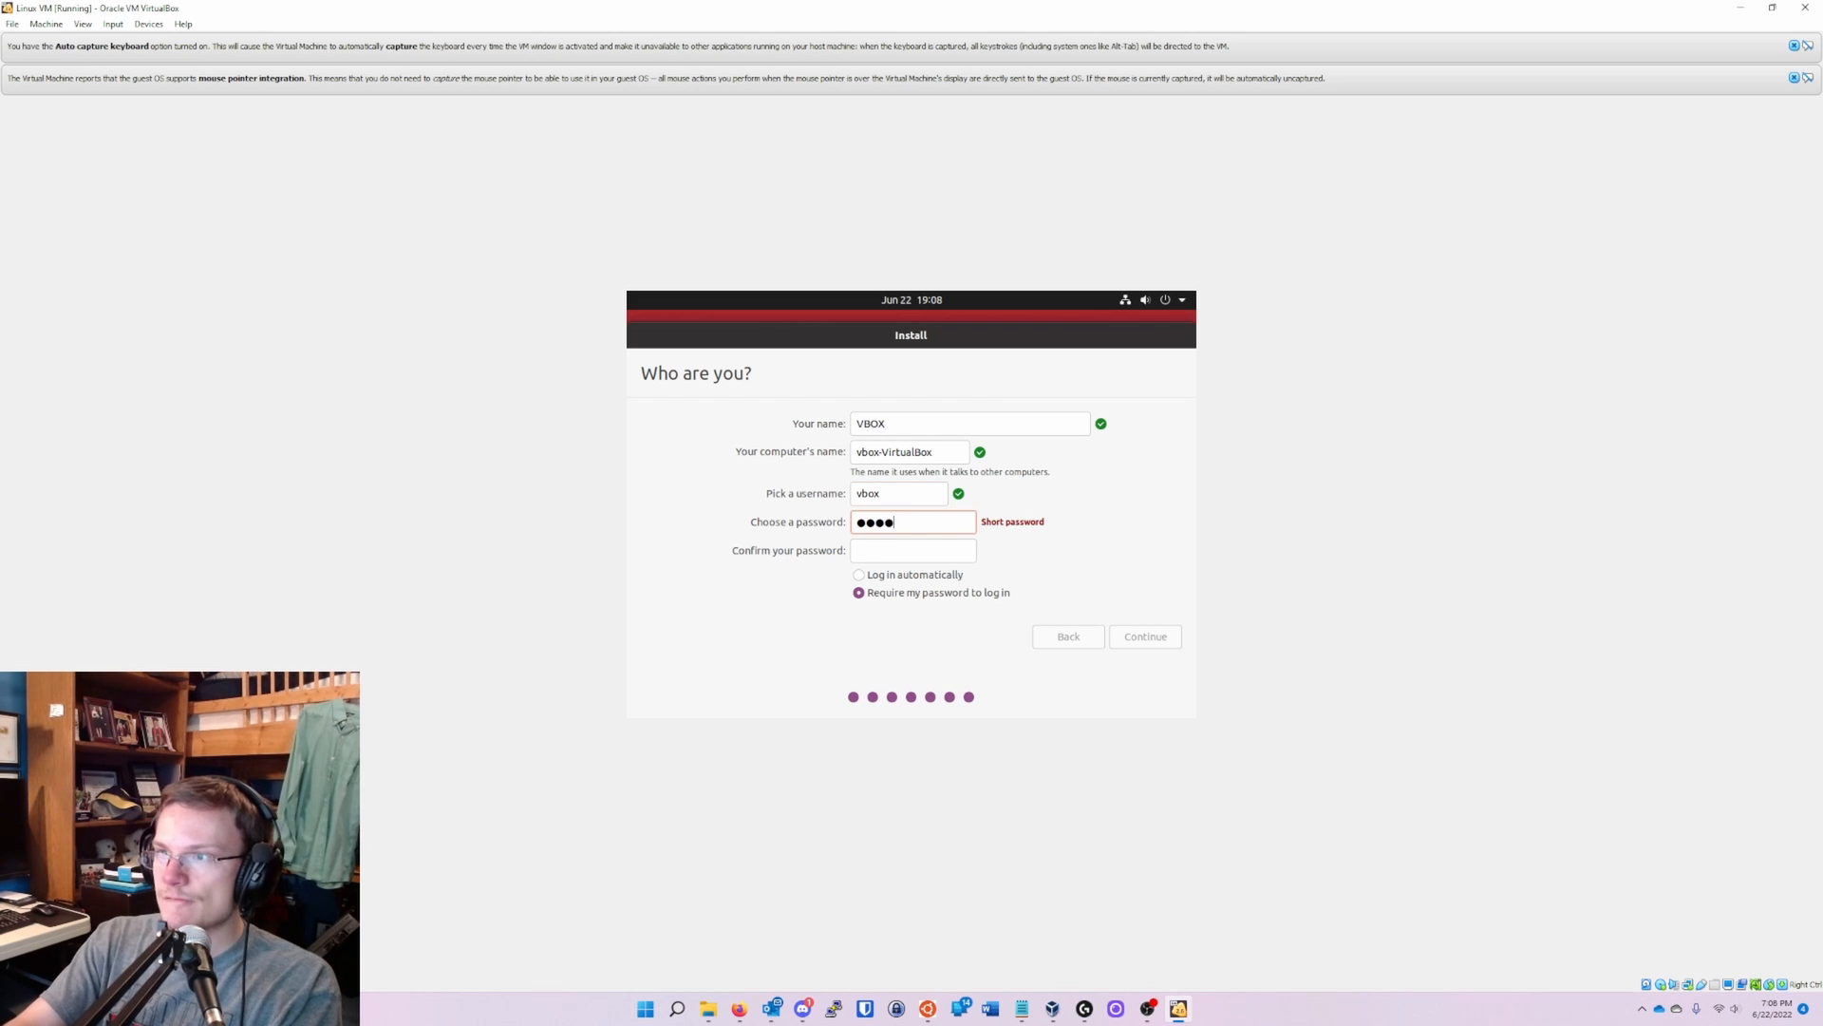
text(•)
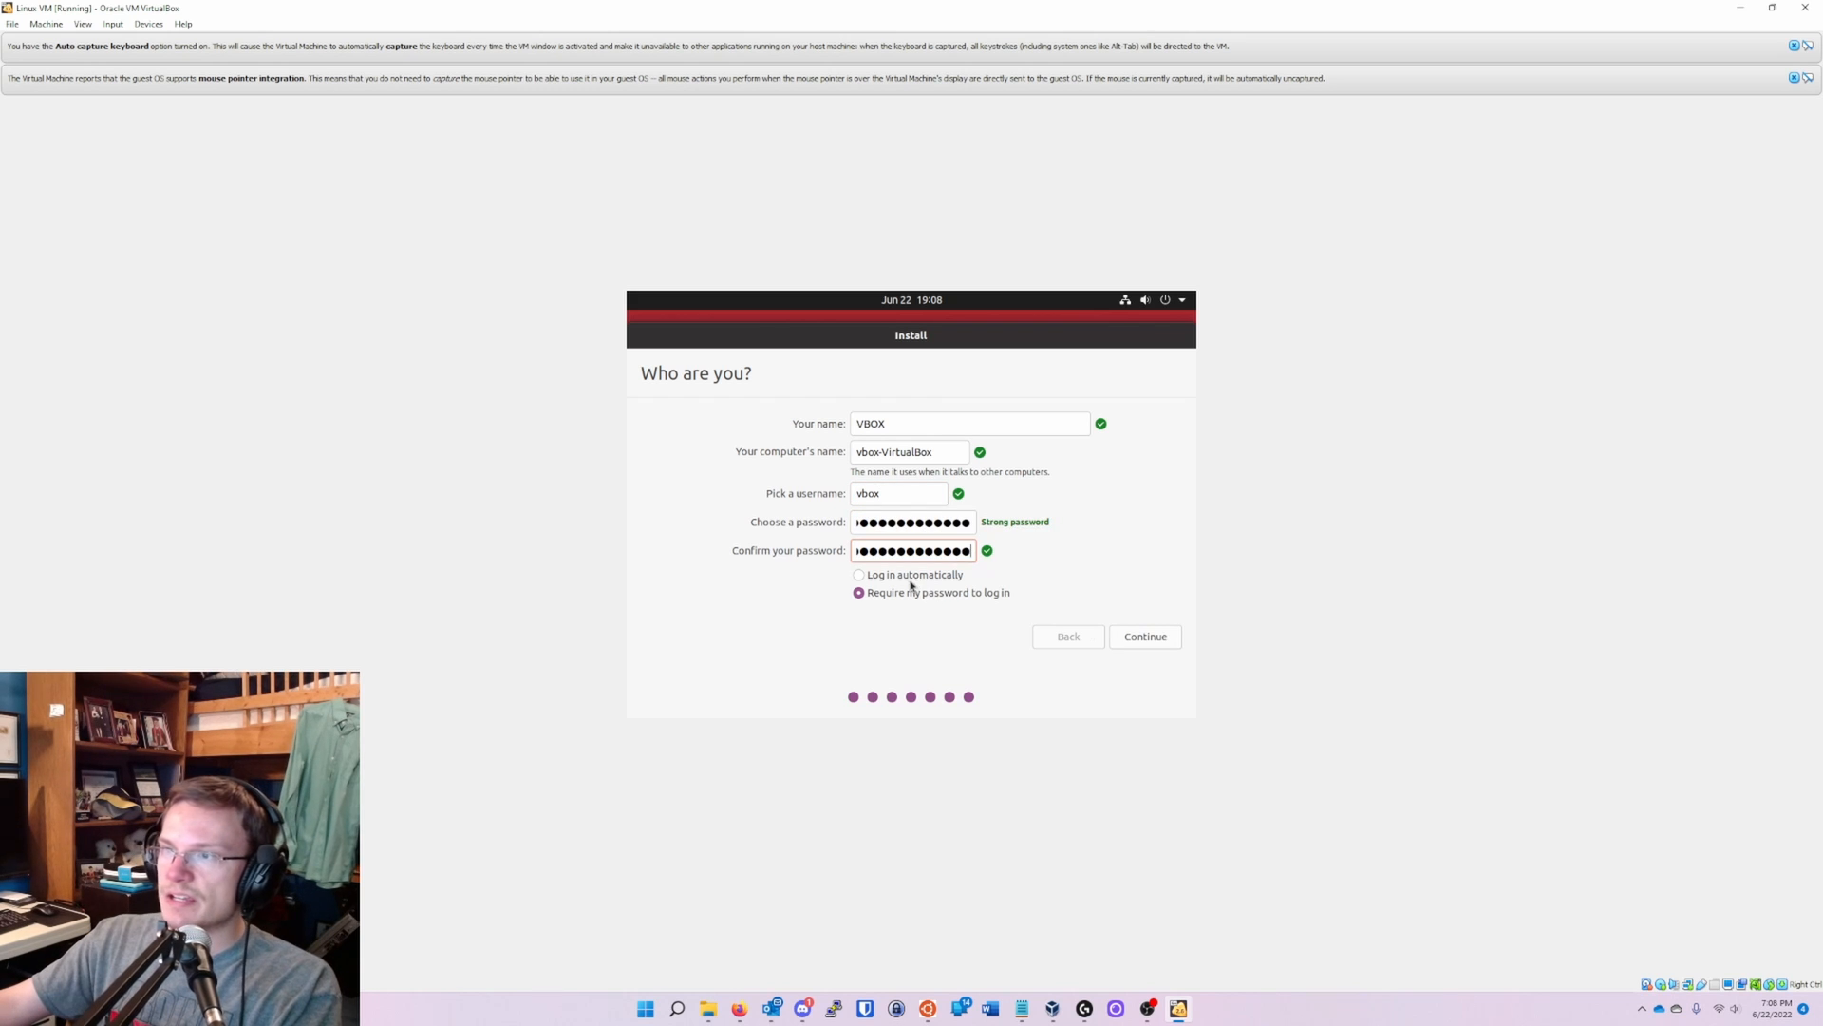
click(910, 579)
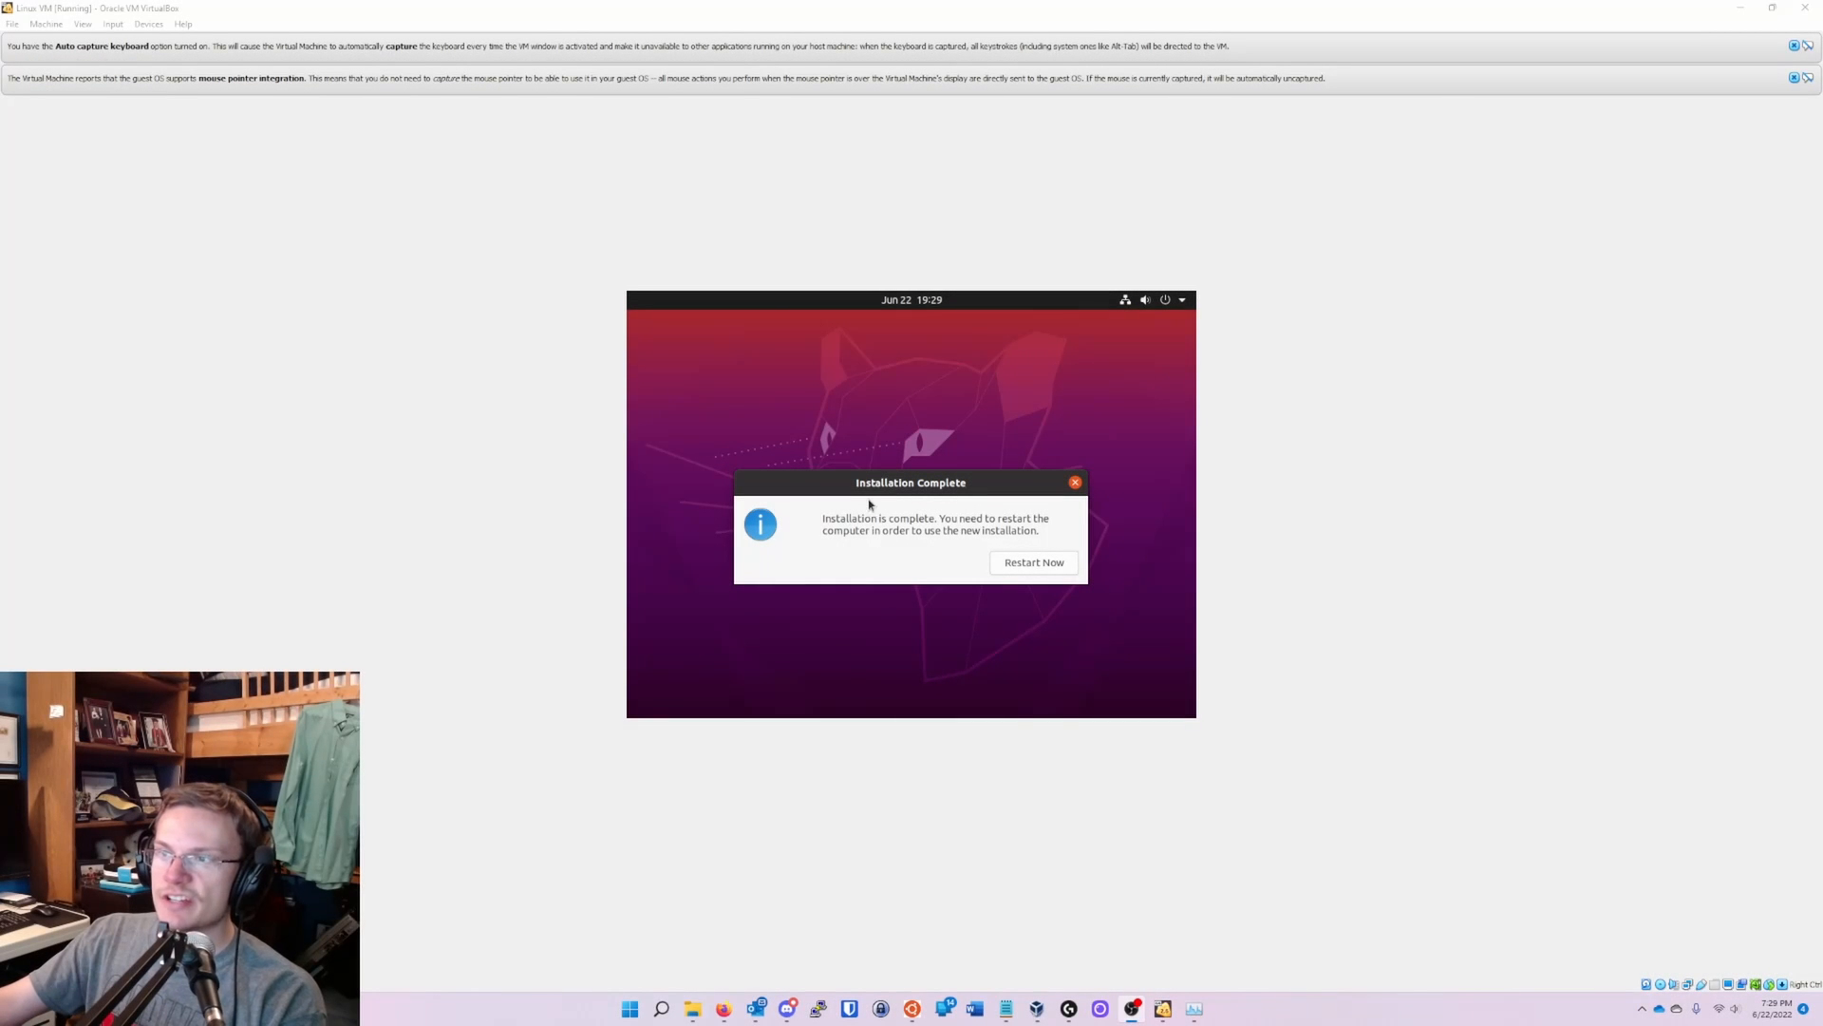
- Restart the virtual machine to finish the Ubuntu installation, acknowledging the request to remove the installation medium
click(909, 523)
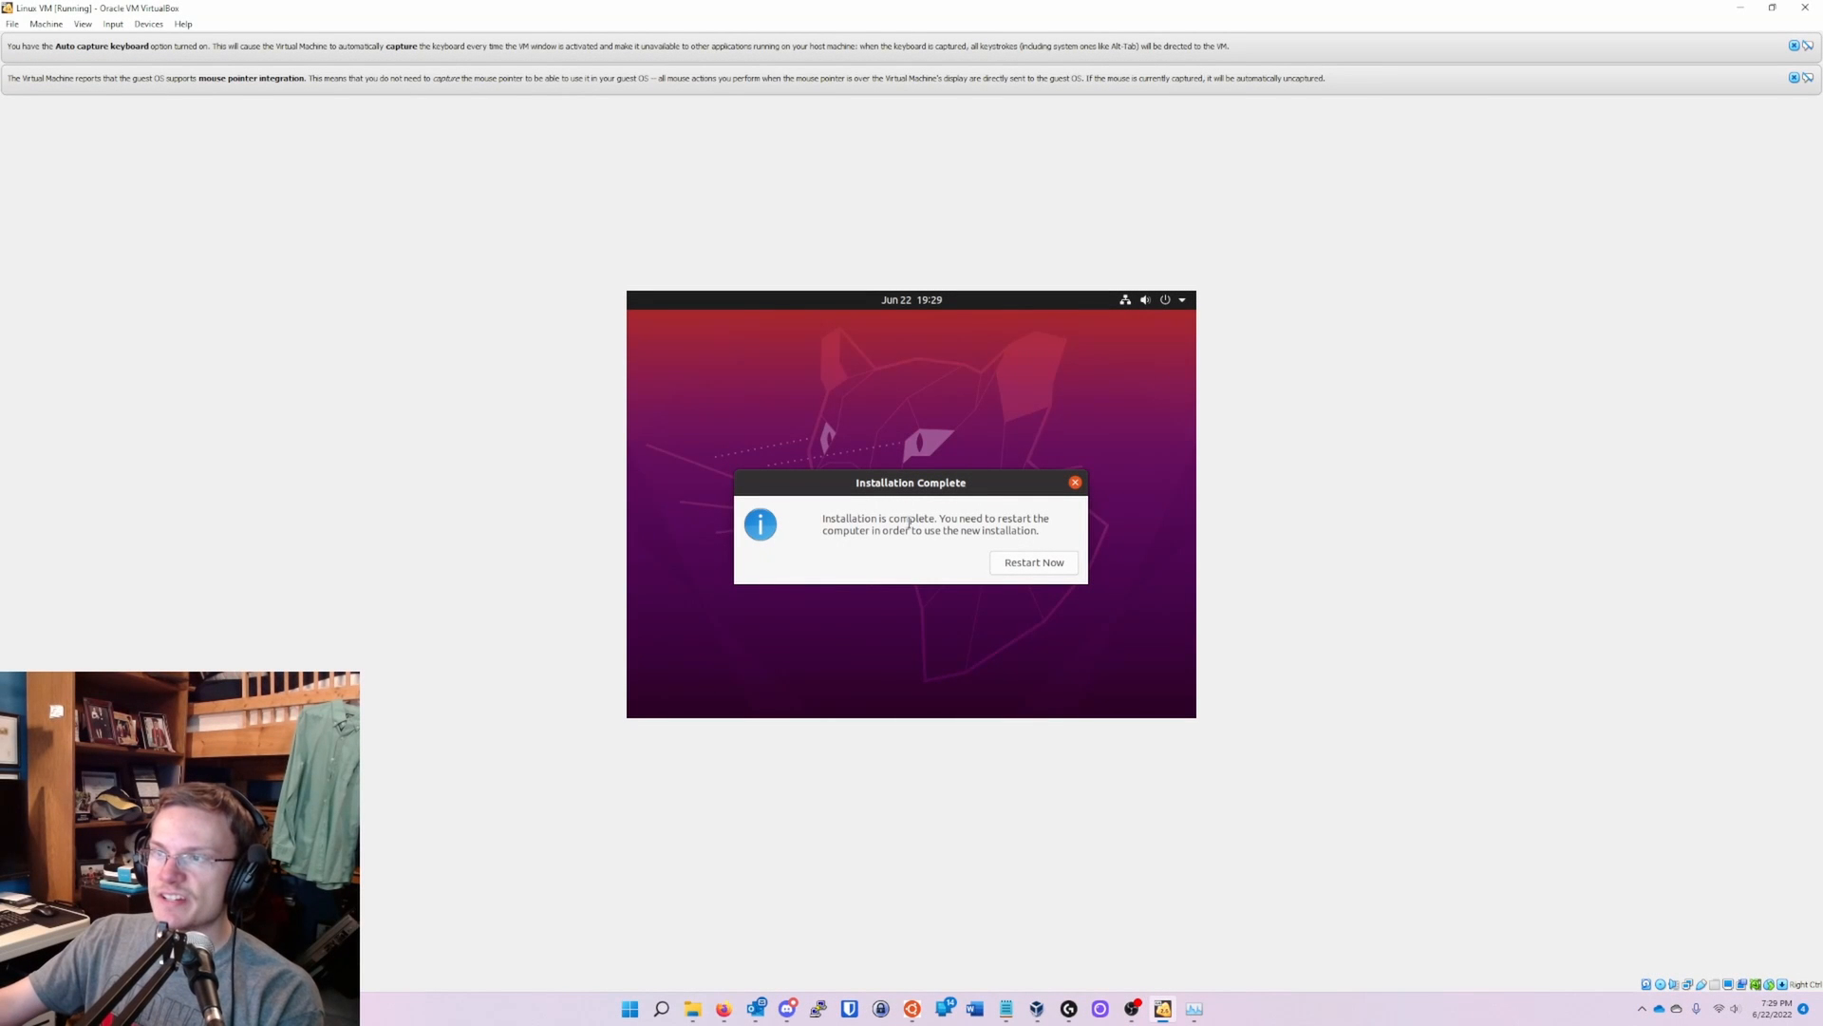
click(1038, 565)
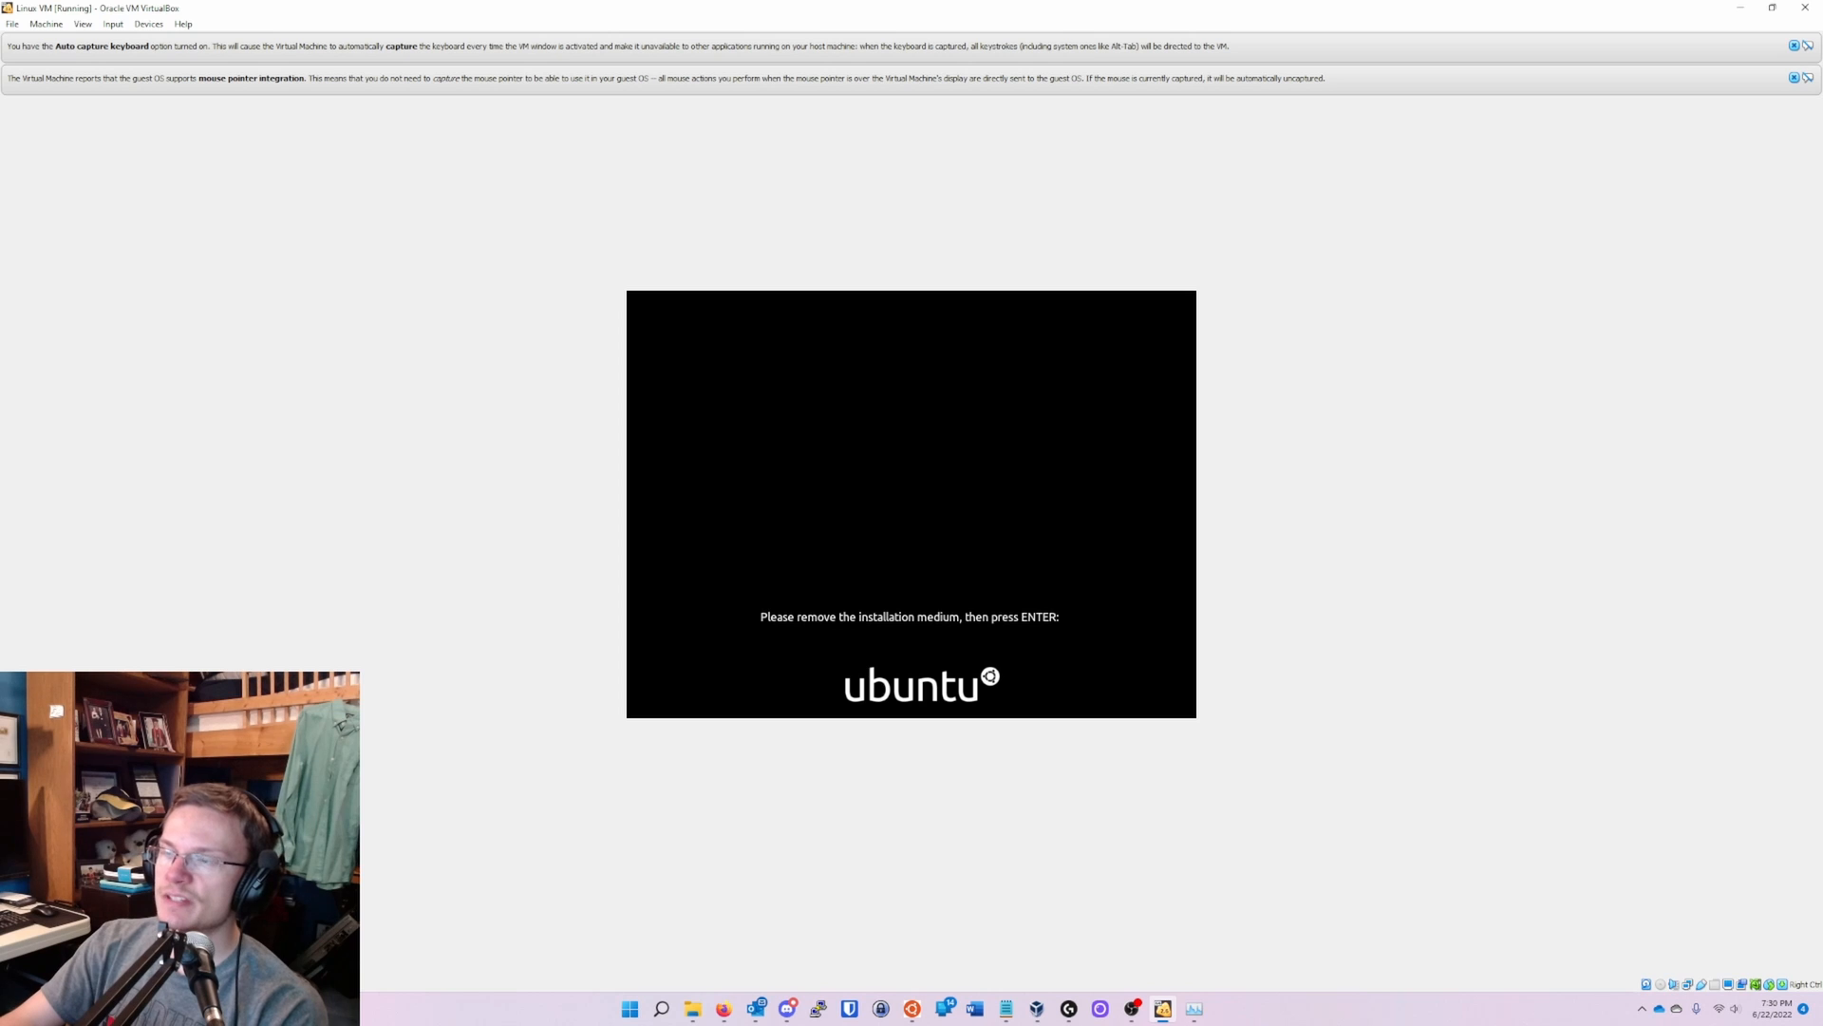
key(Return)
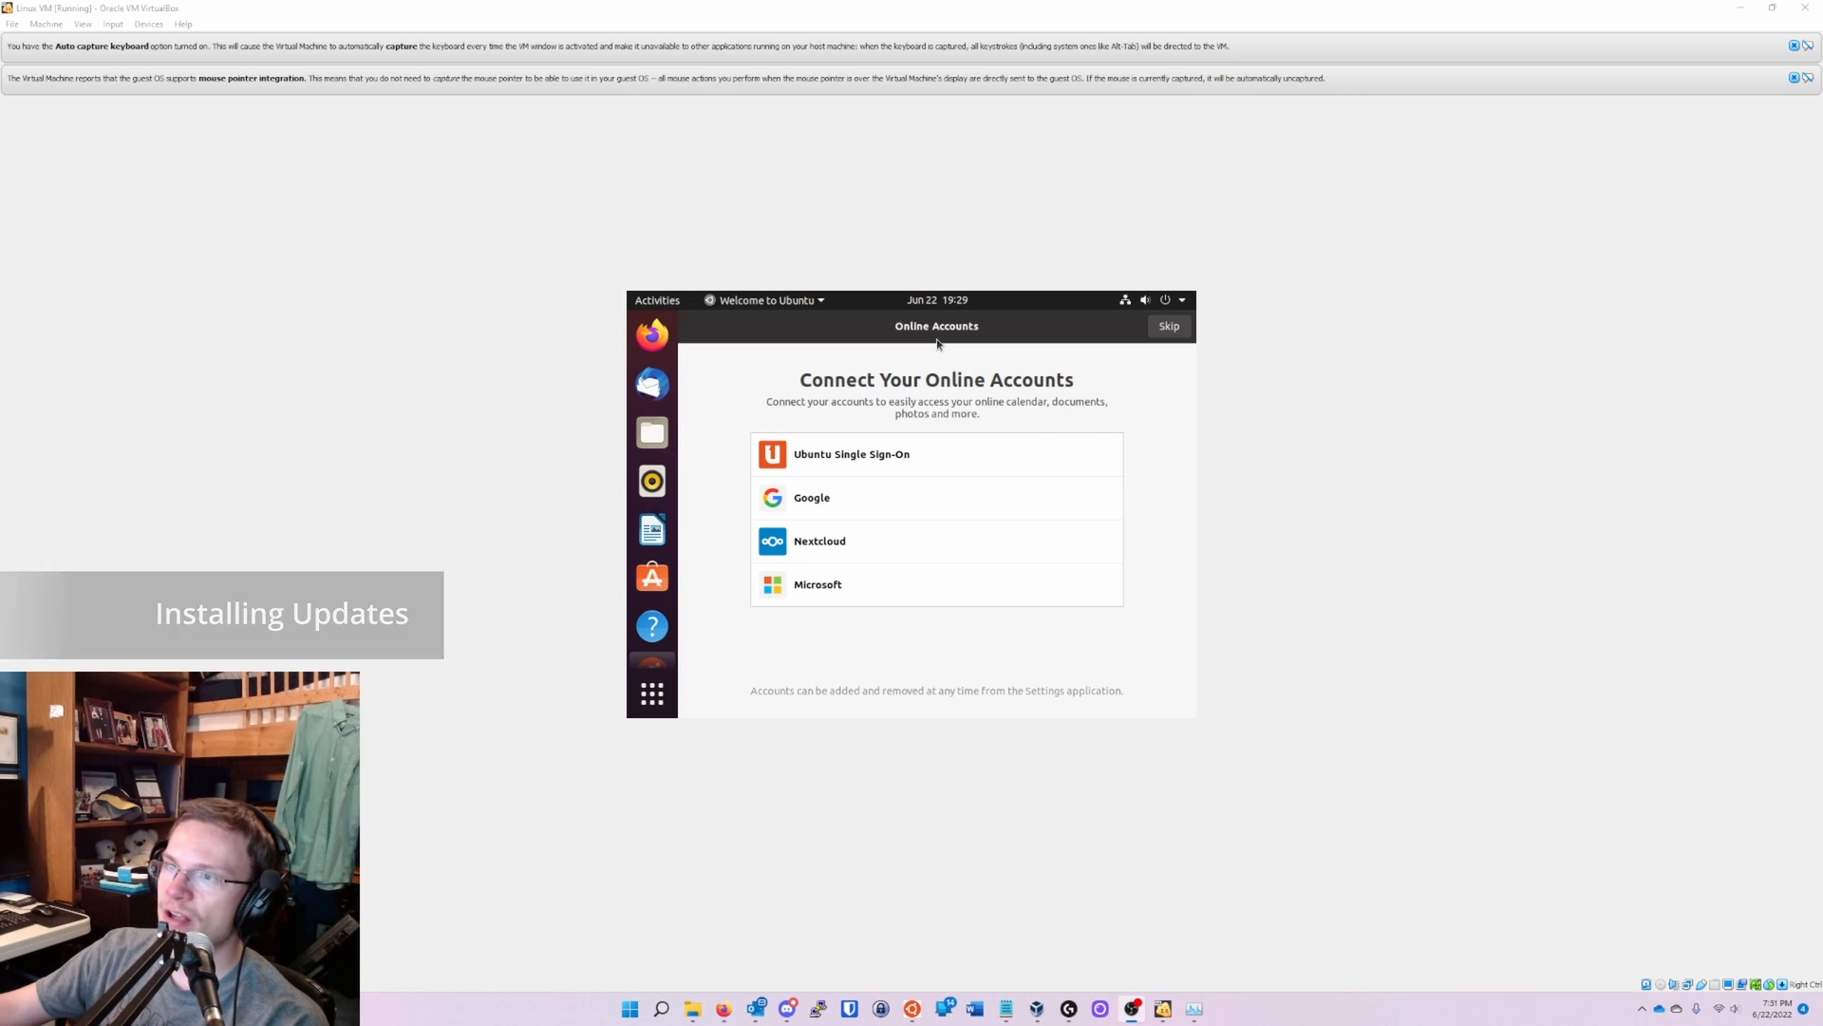
- Complete the Ubuntu welcome setup, skipping online accounts and choosing not to send system info
click(1169, 326)
click(1178, 332)
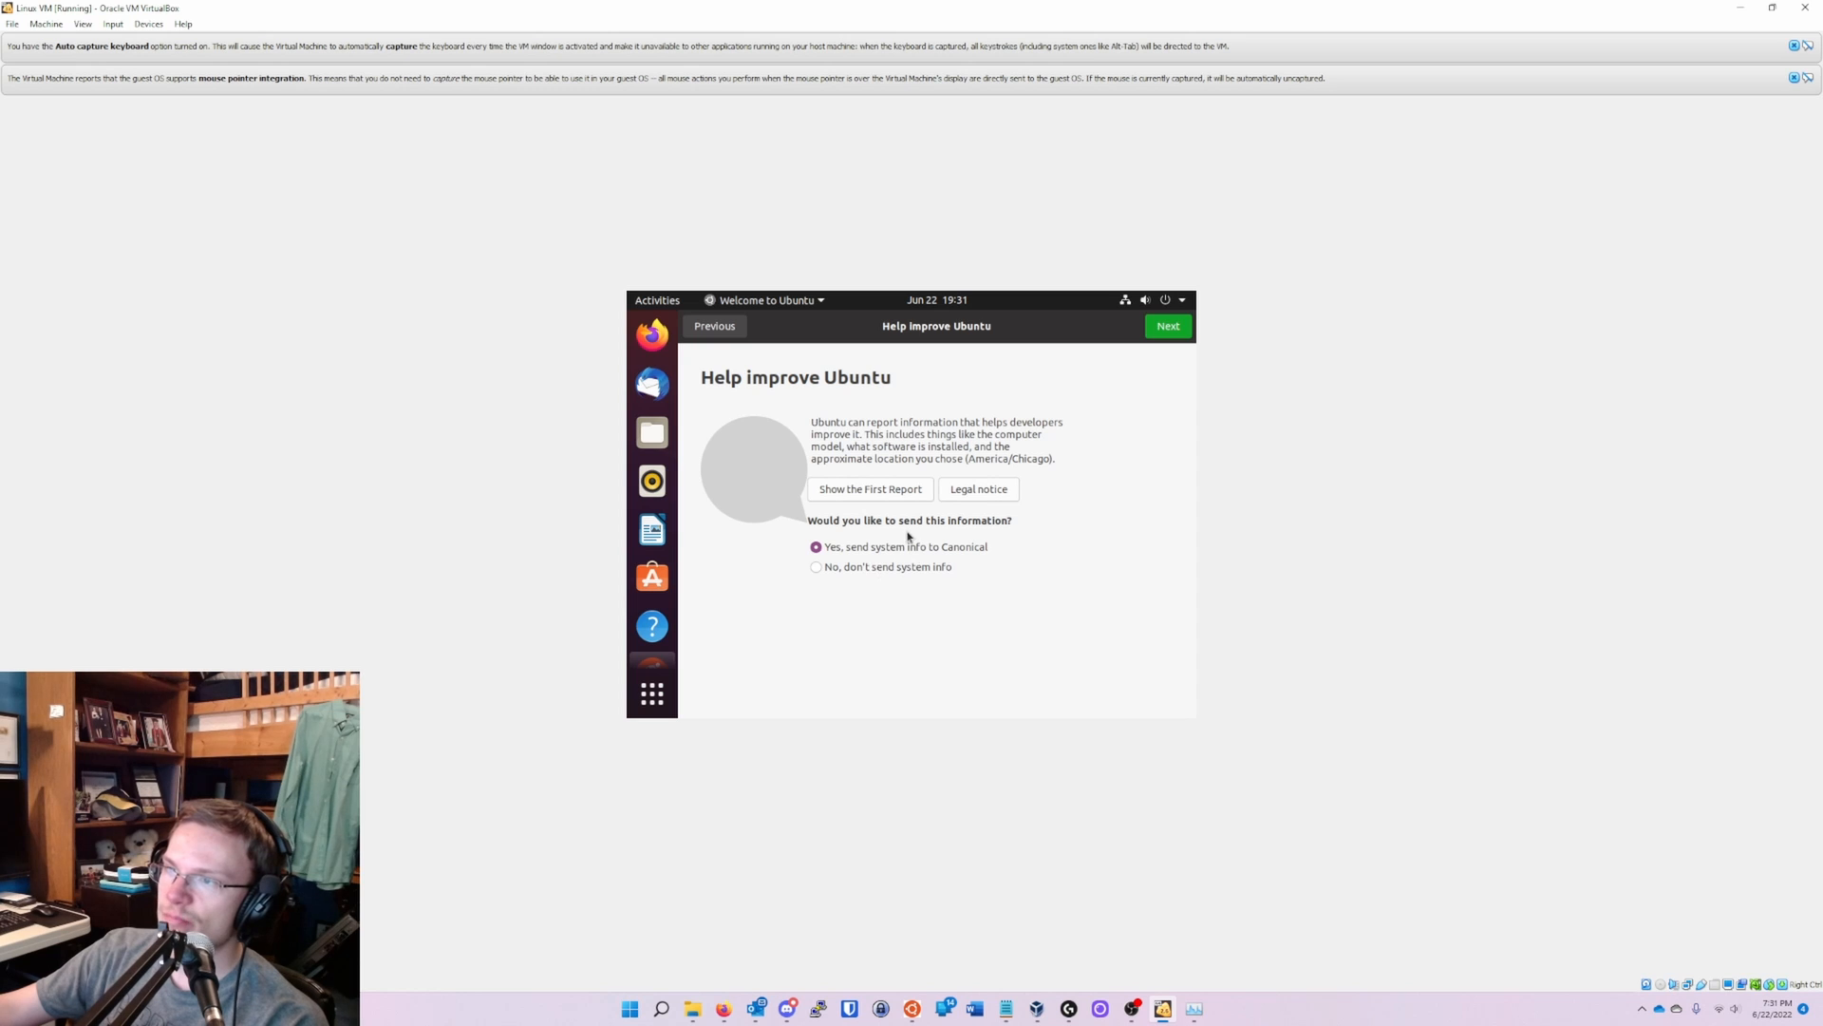
click(868, 570)
click(1171, 332)
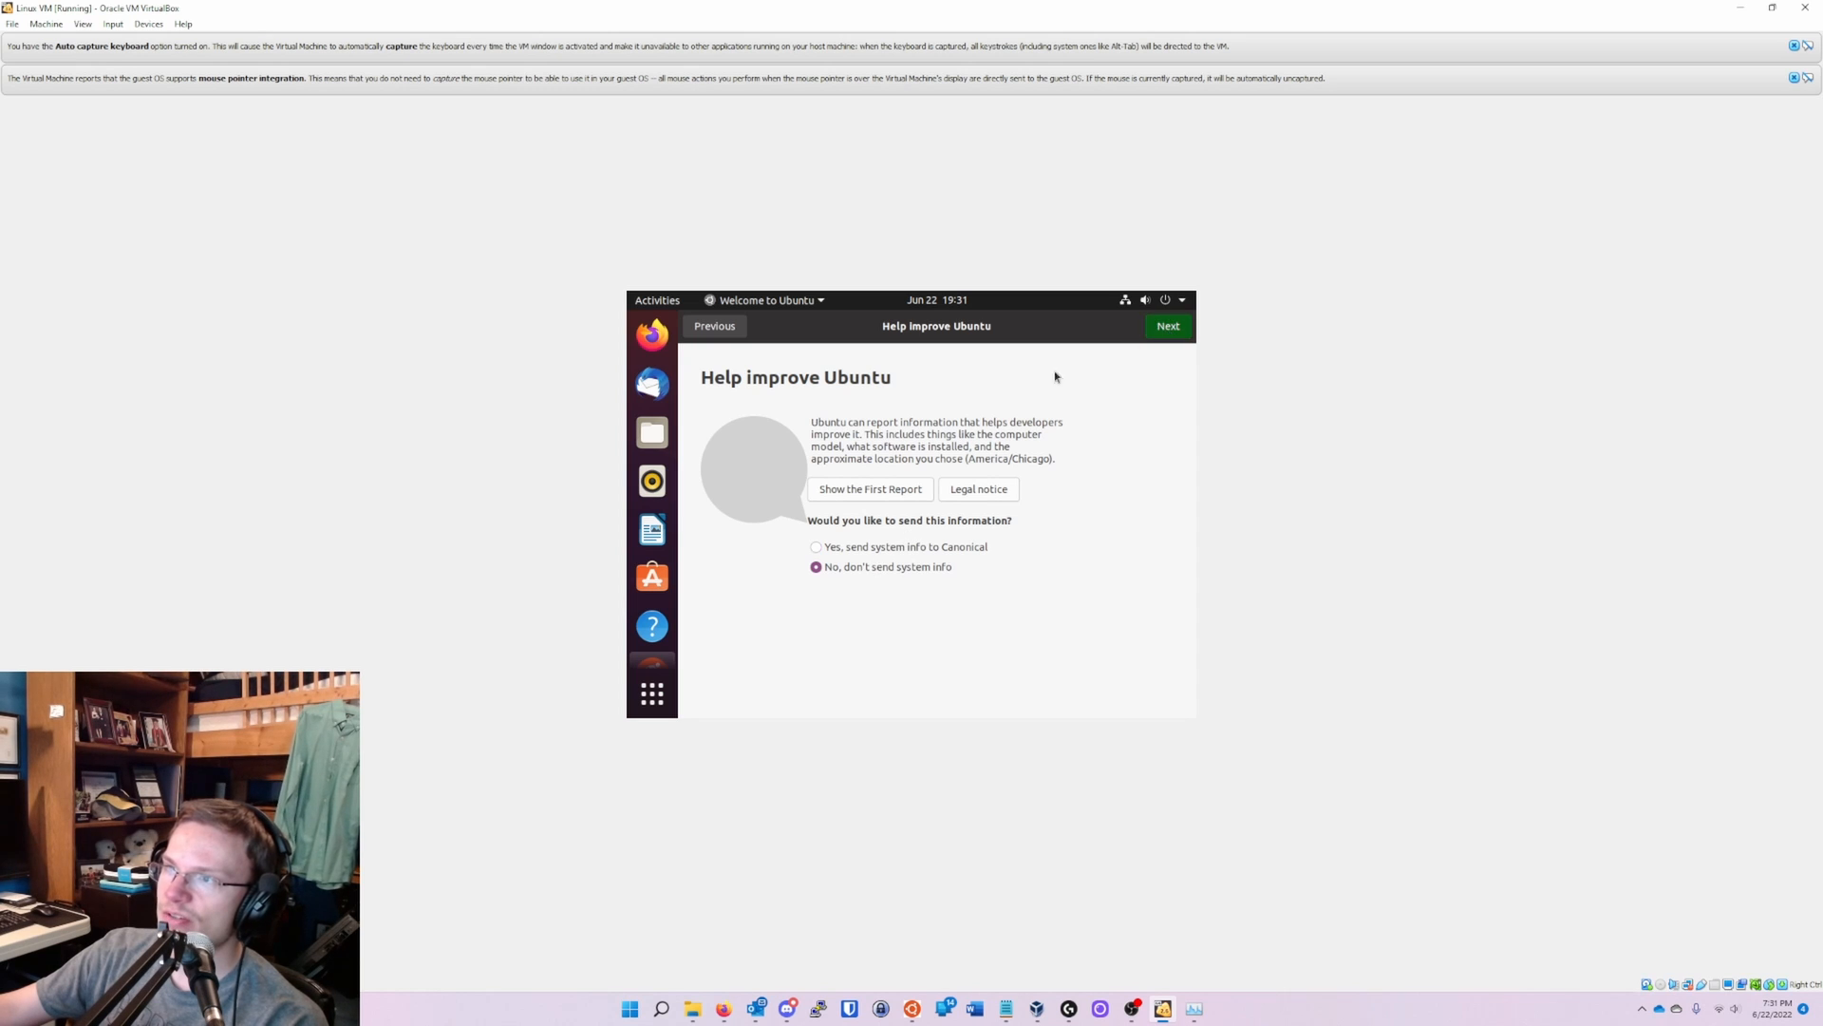
click(1168, 326)
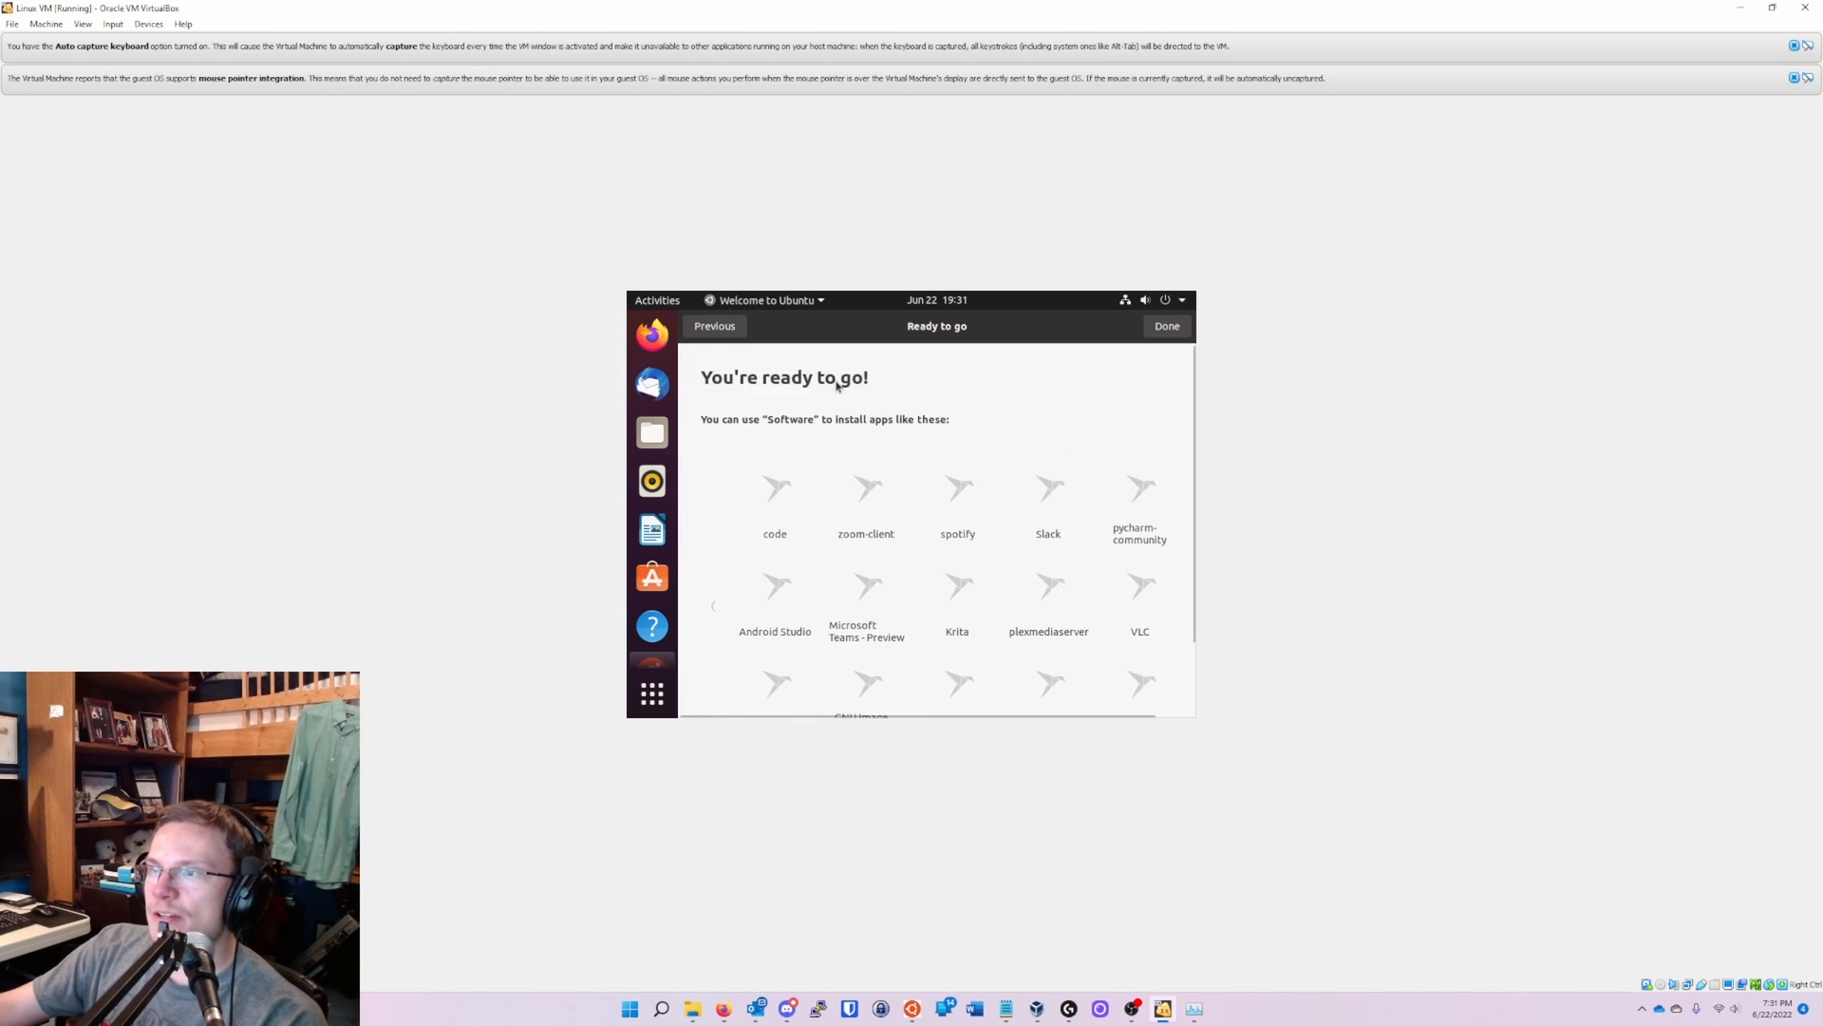
click(1173, 328)
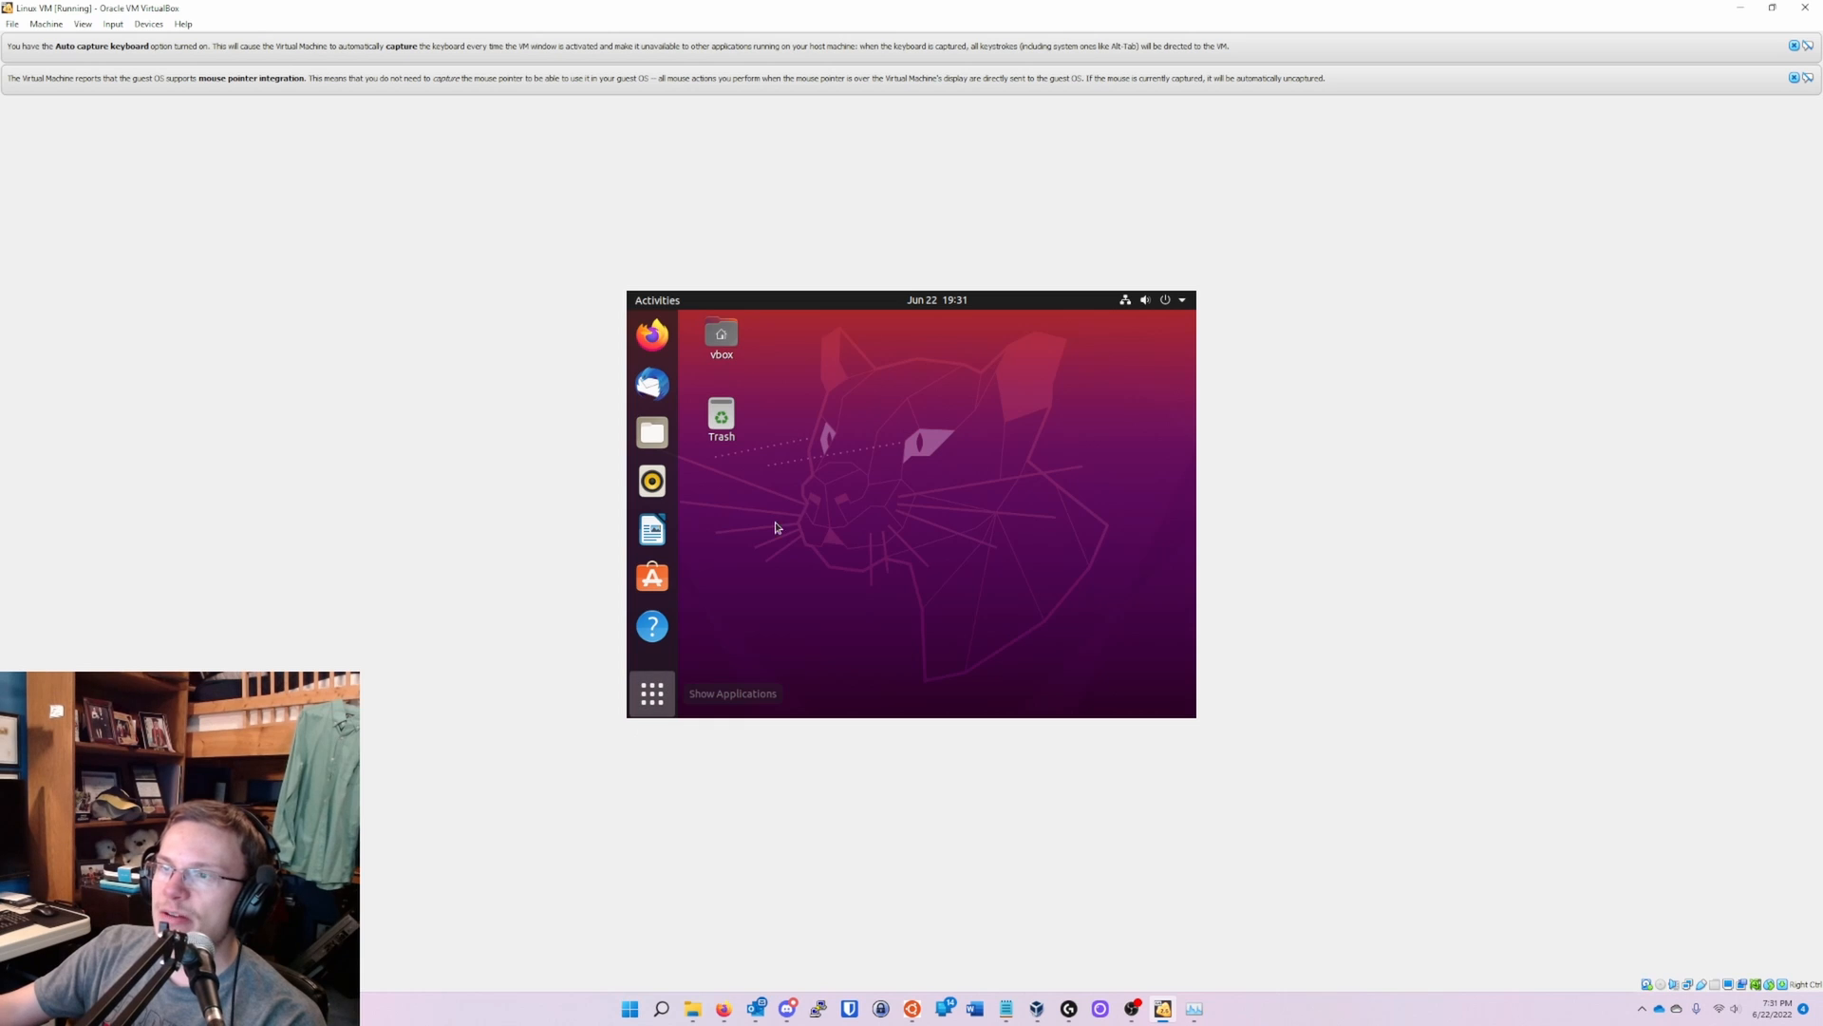
- Search the installed applications for "ter" and open Terminal
click(670, 694)
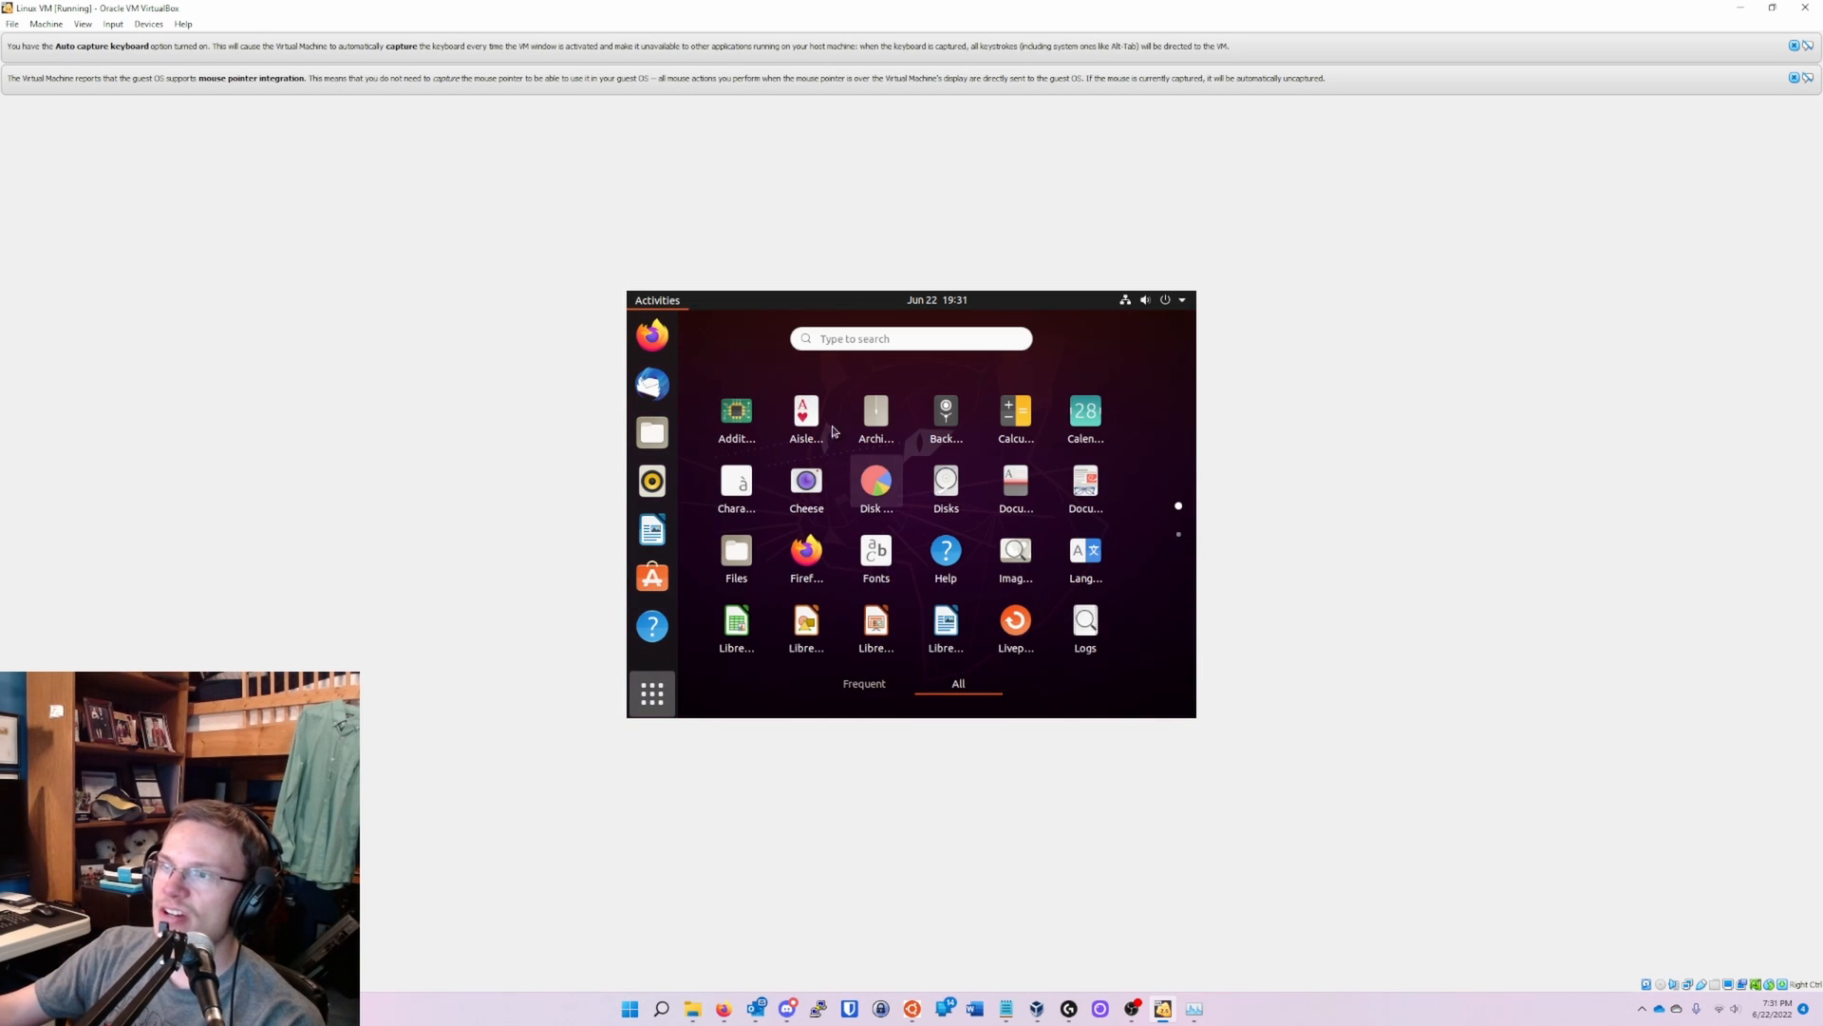
click(882, 338)
text(ter)
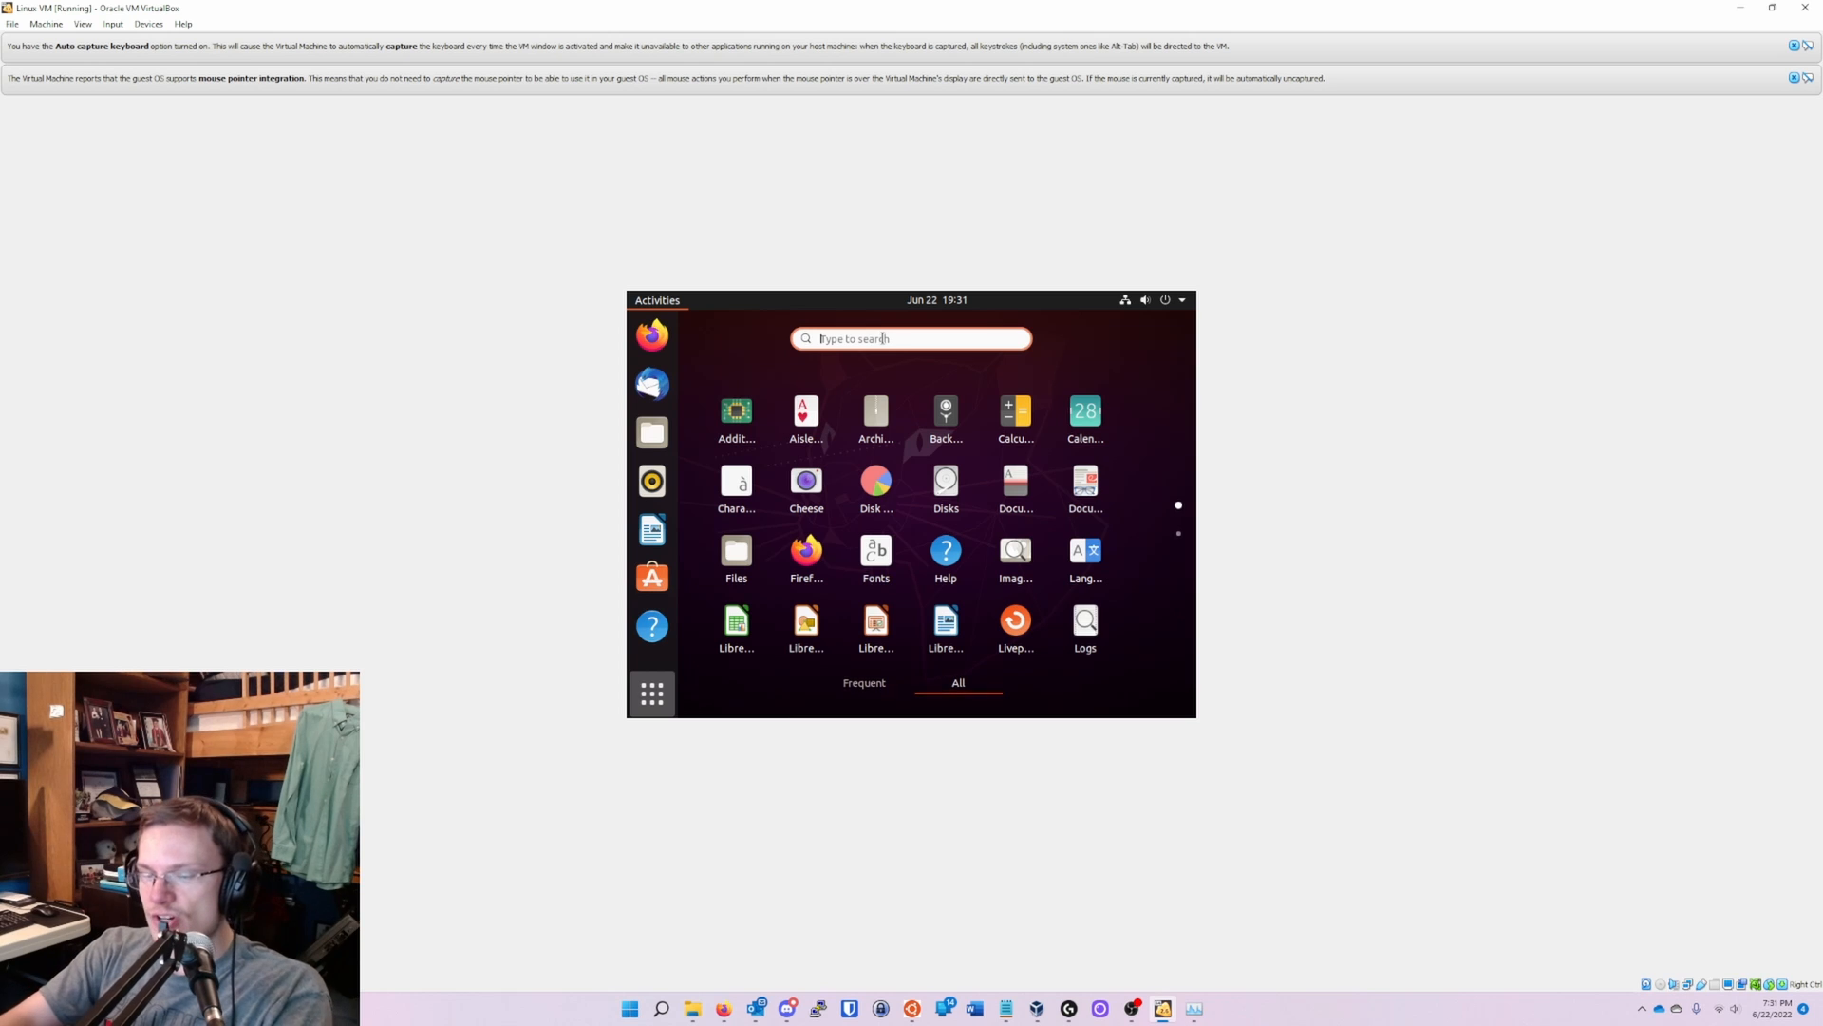
key(Return)
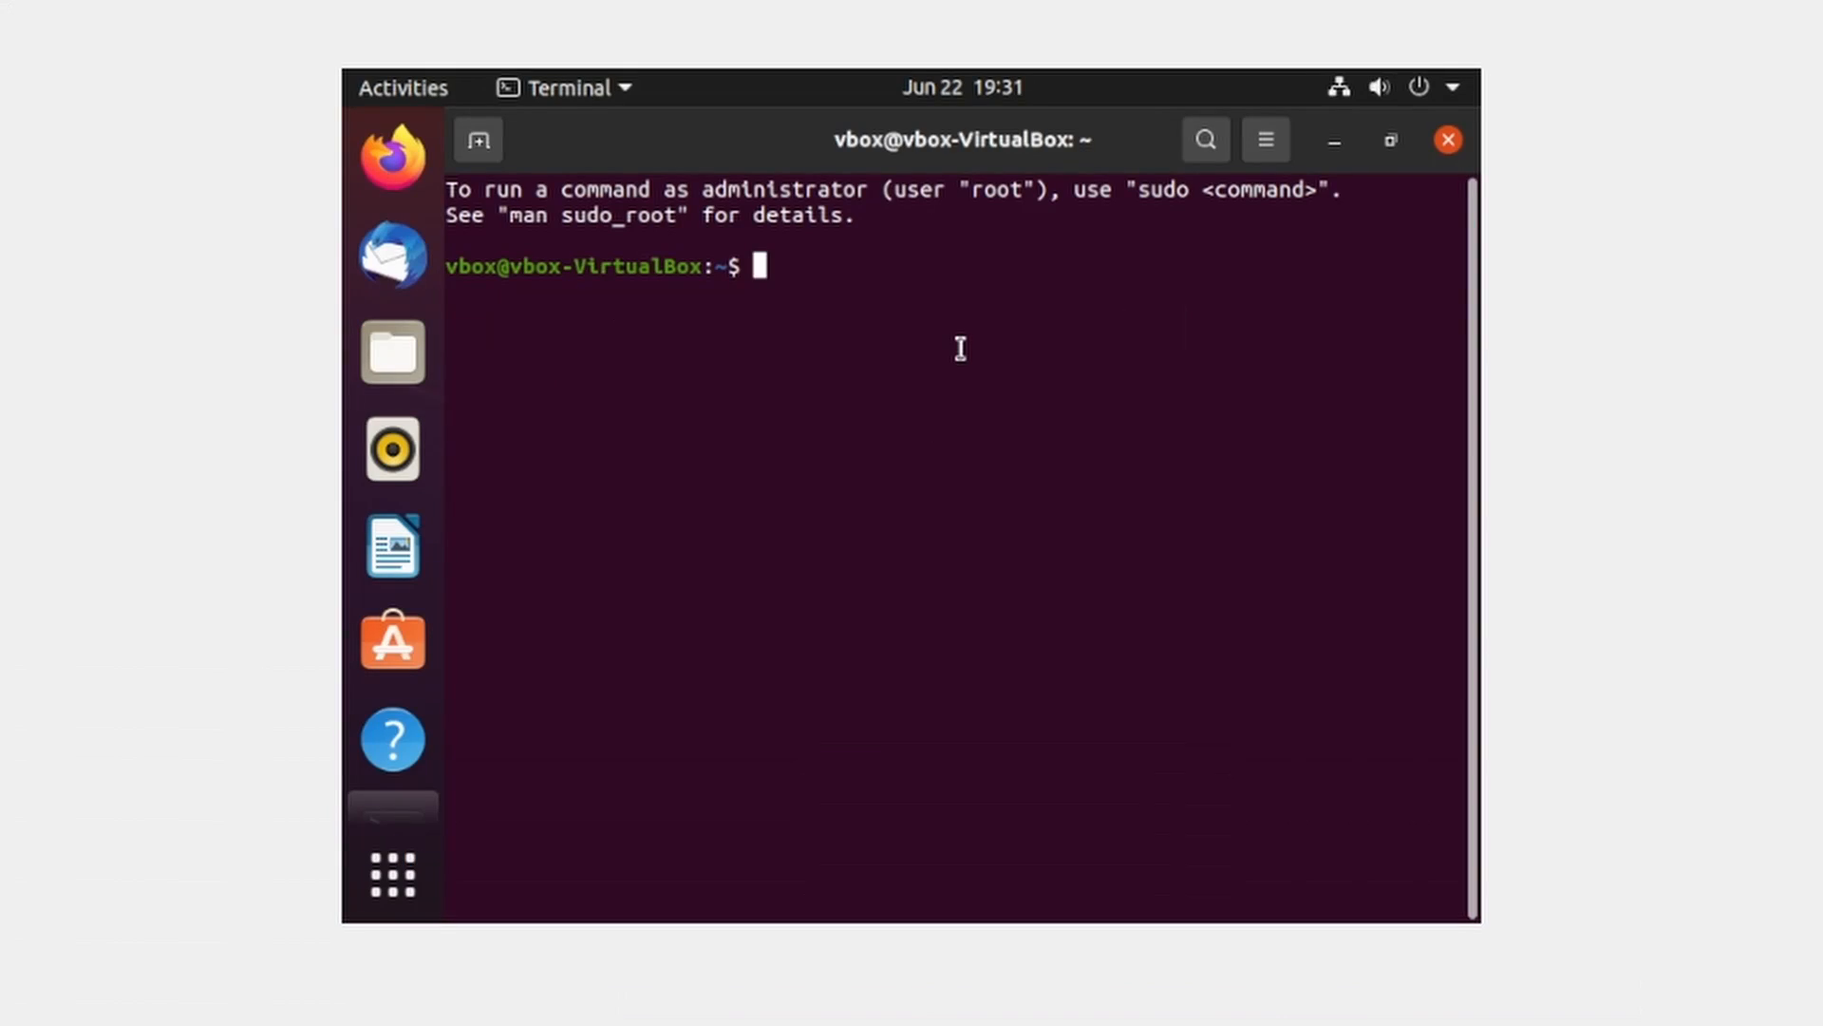
- Refresh the package lists with sudo apt-get update, entering the account password for sudo
text(sudo apt-get upda)
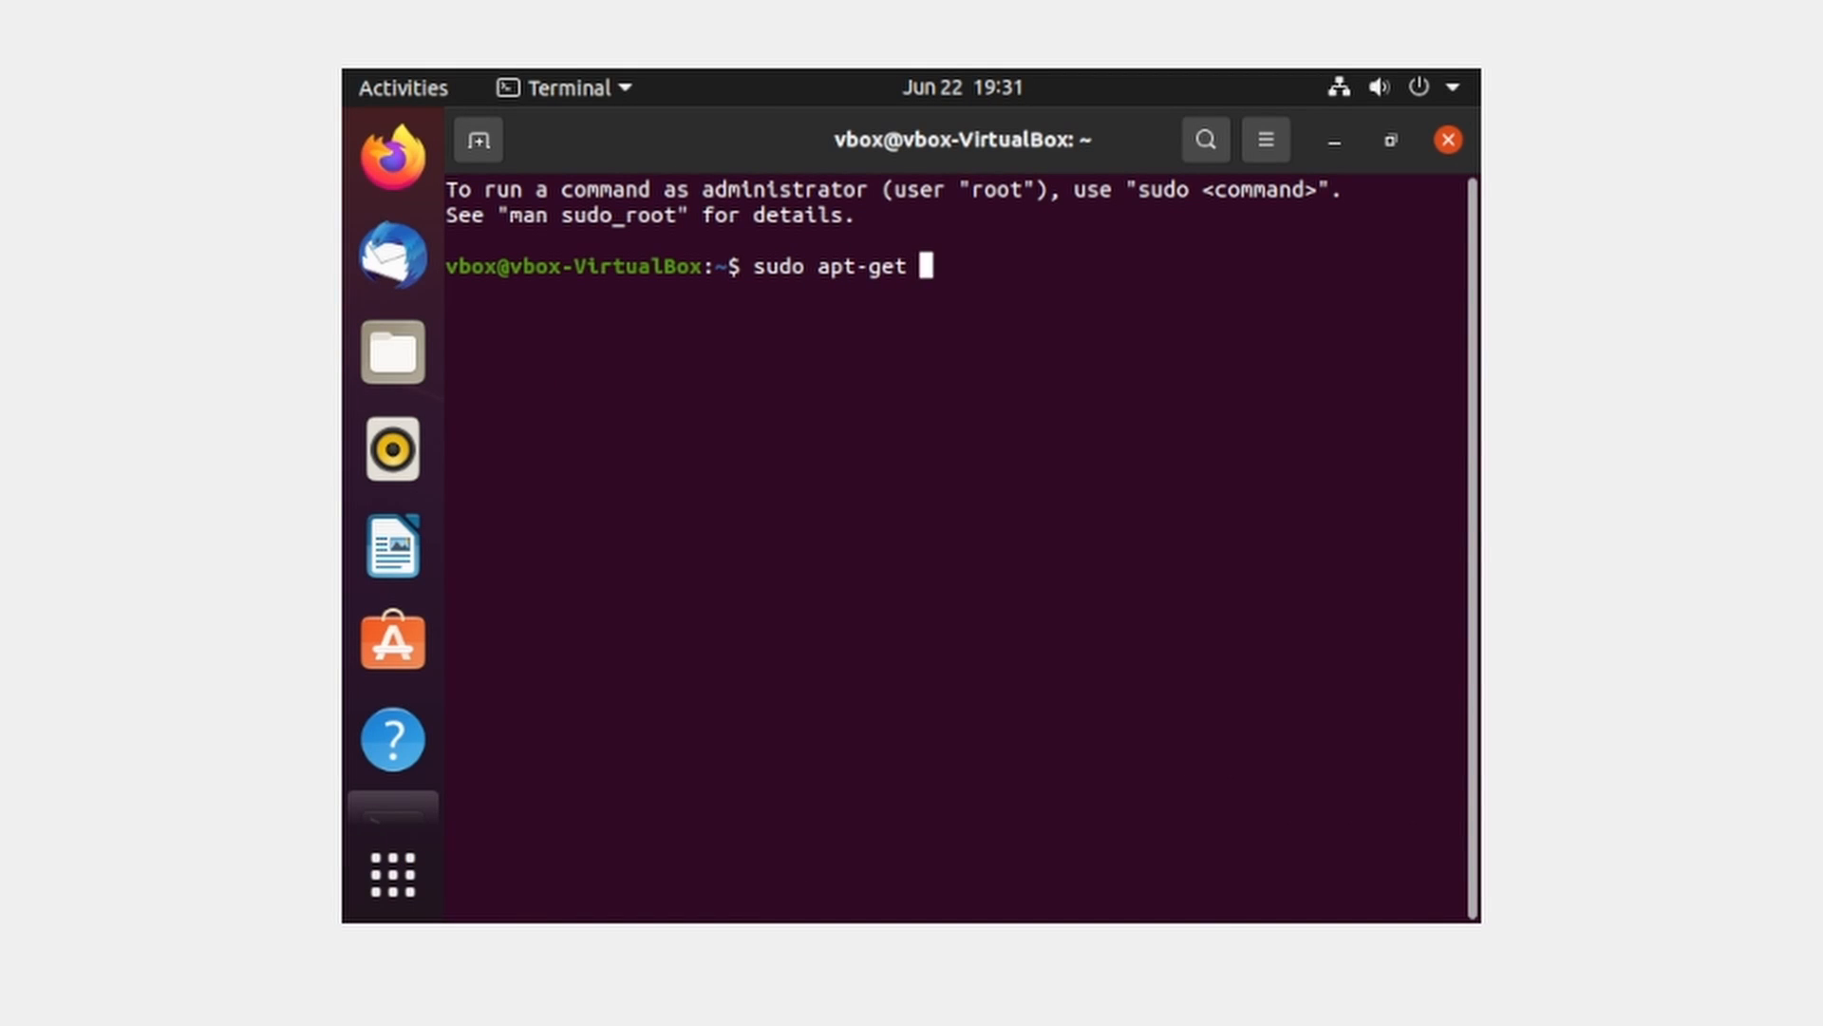
text(te)
key(Return)
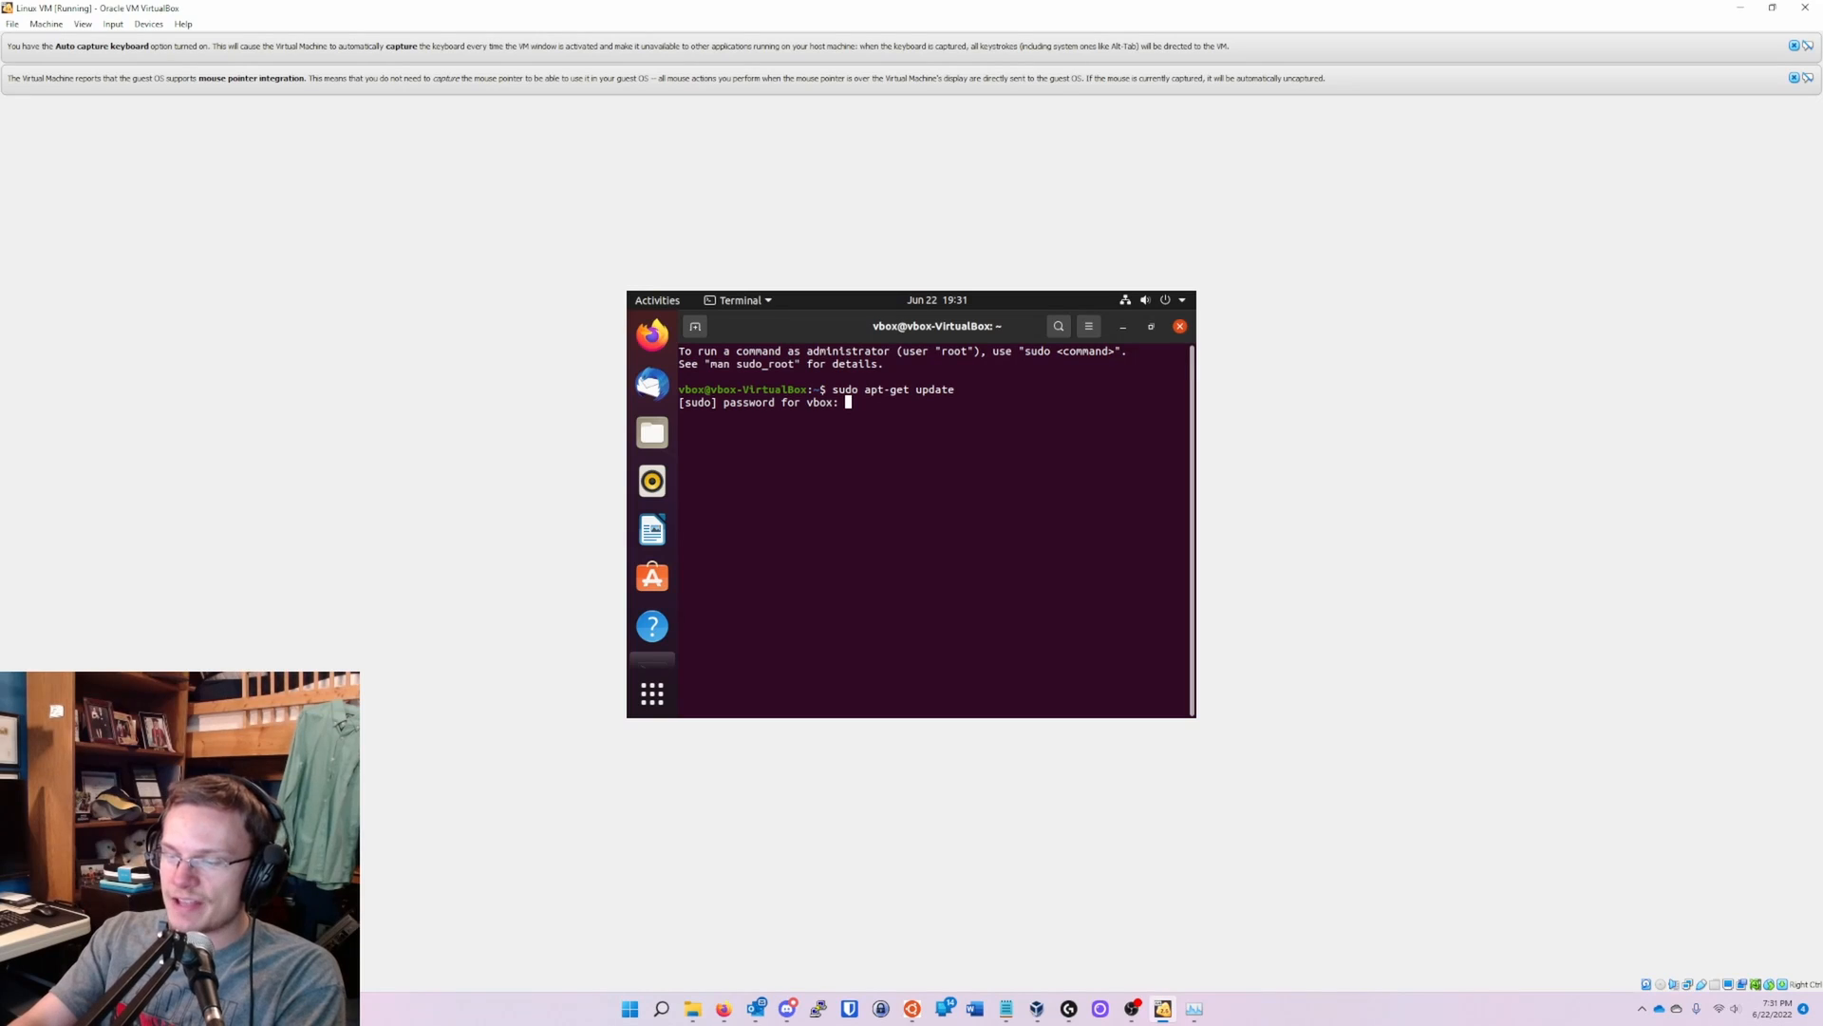
key(Return)
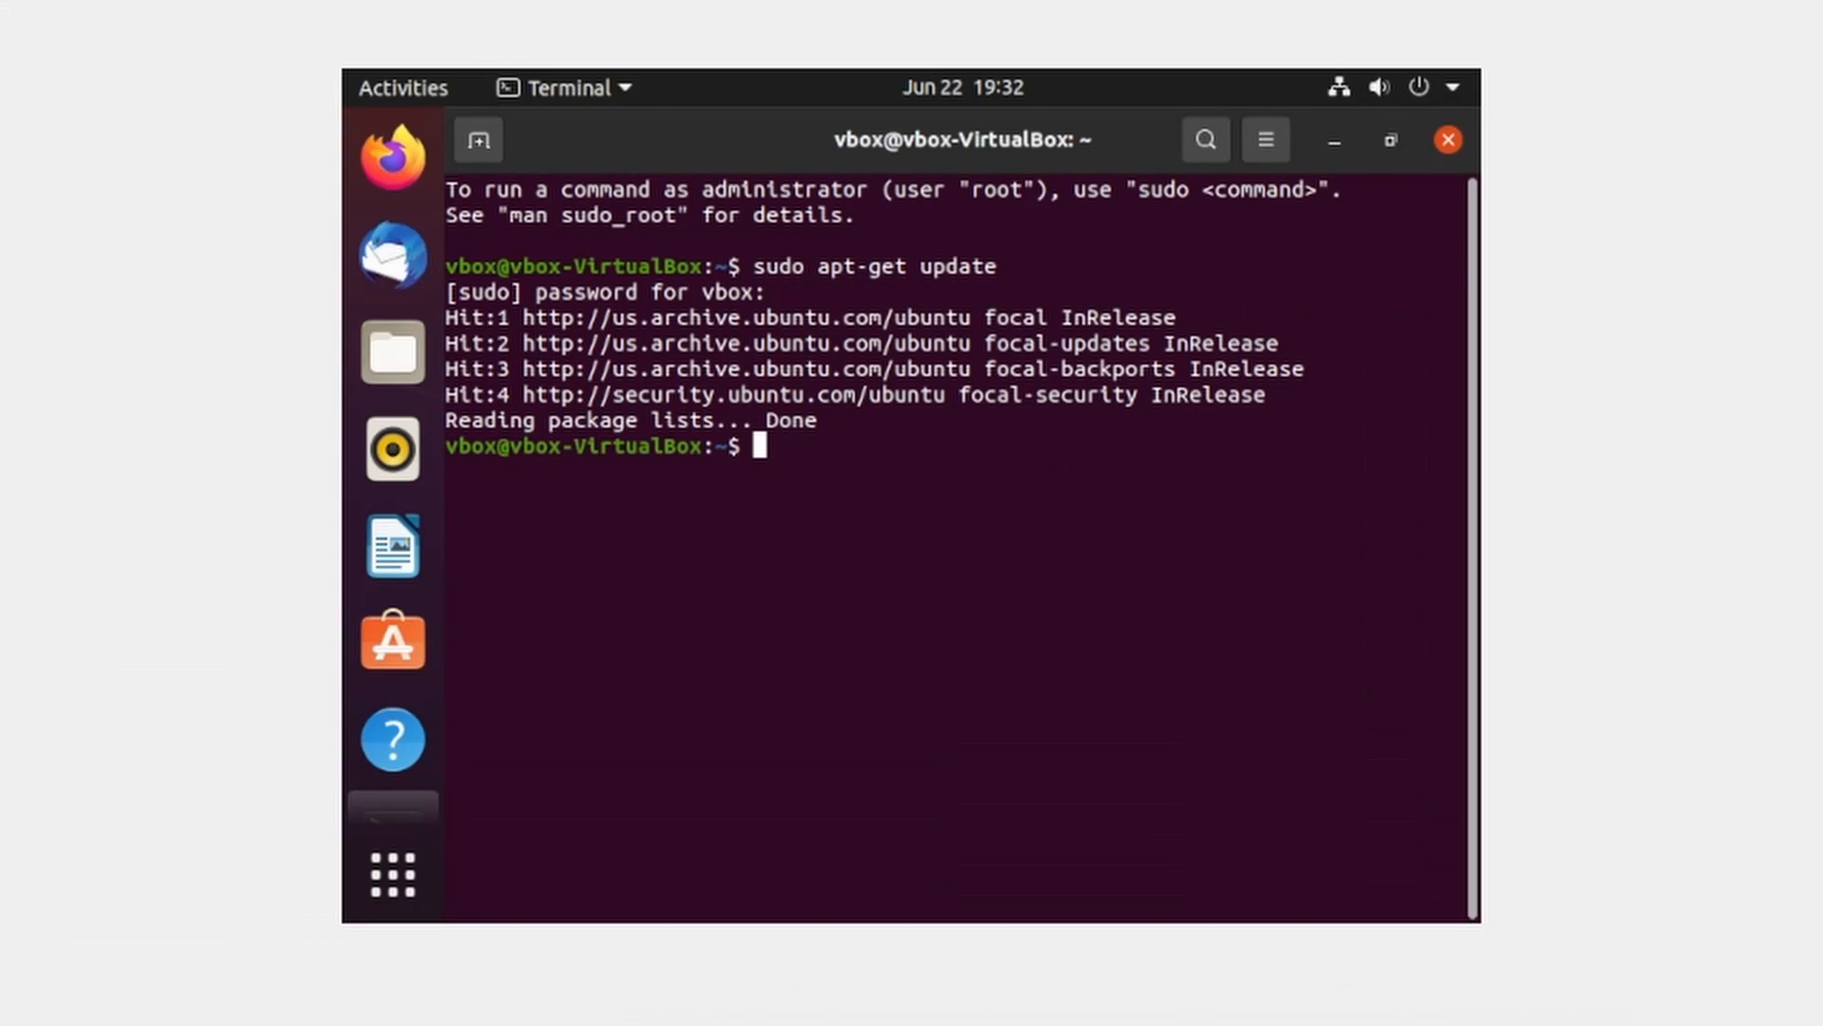
- Upgrade the installed packages with sudo apt upgrade and answer y to continue
text(sudo ap-t)
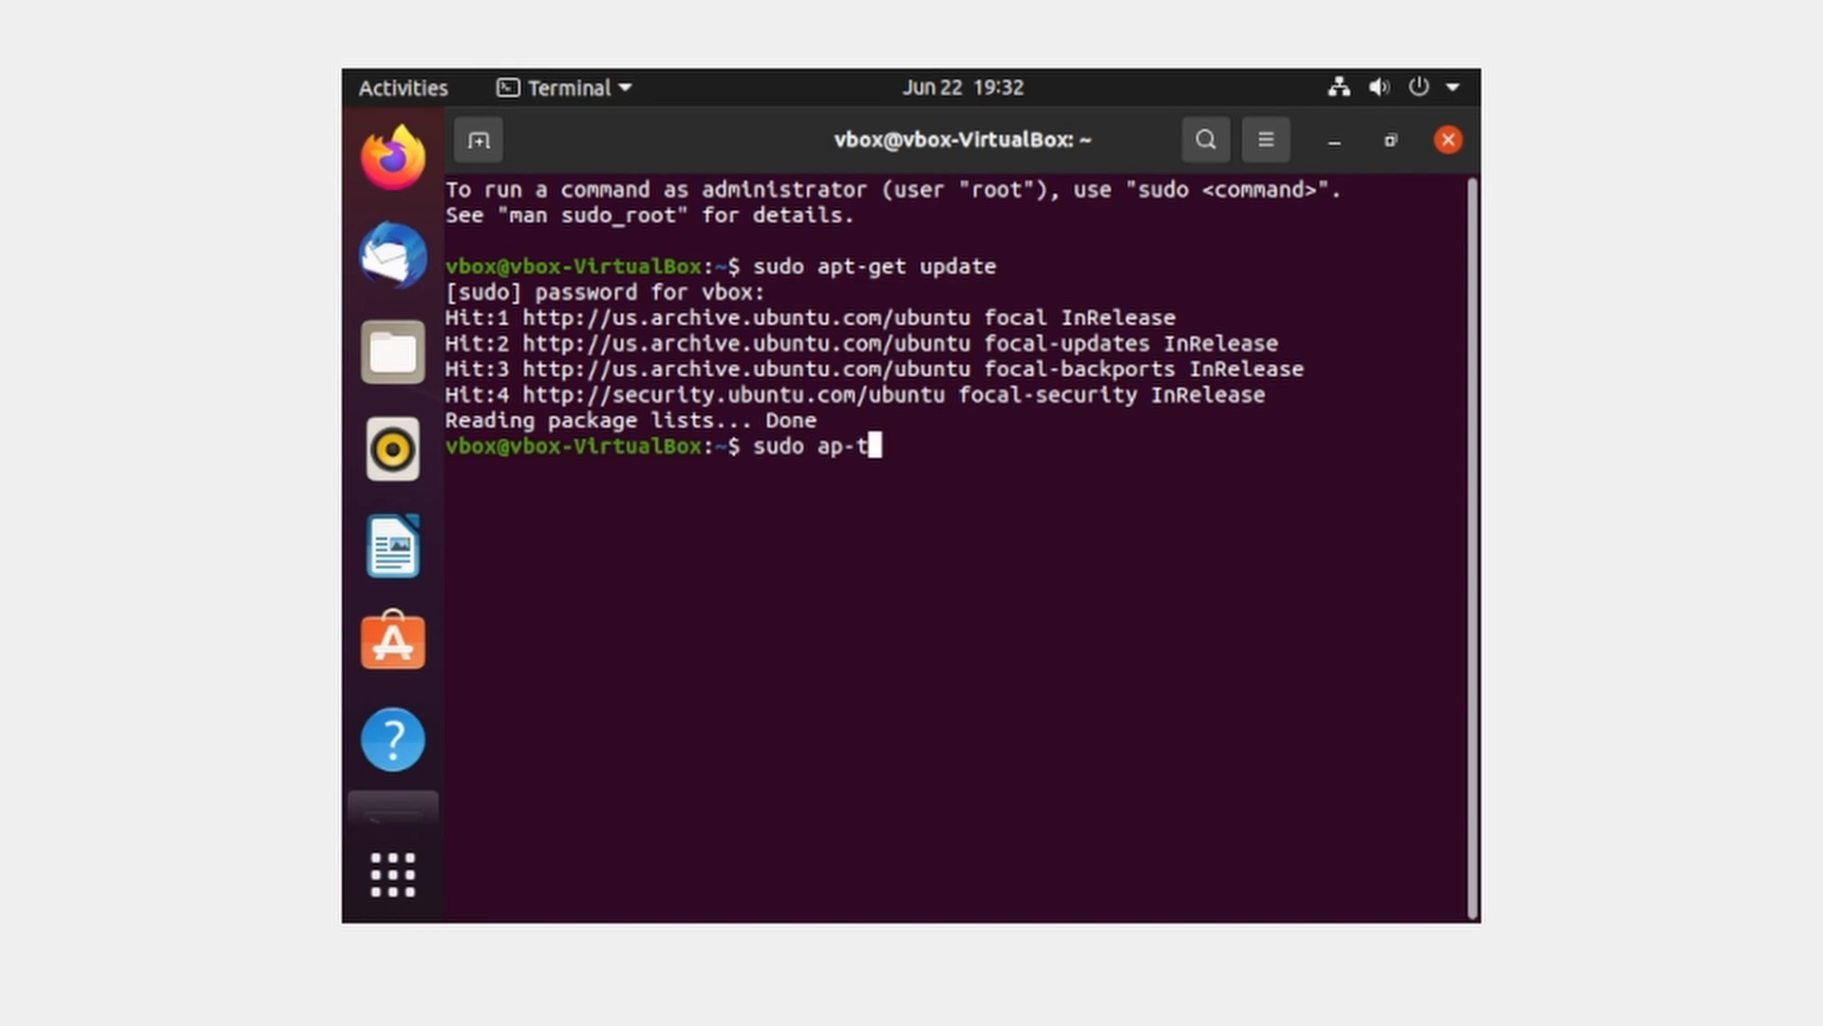
key(BackSpace)
key(BackSpace)
text(t upgrade)
key(Return)
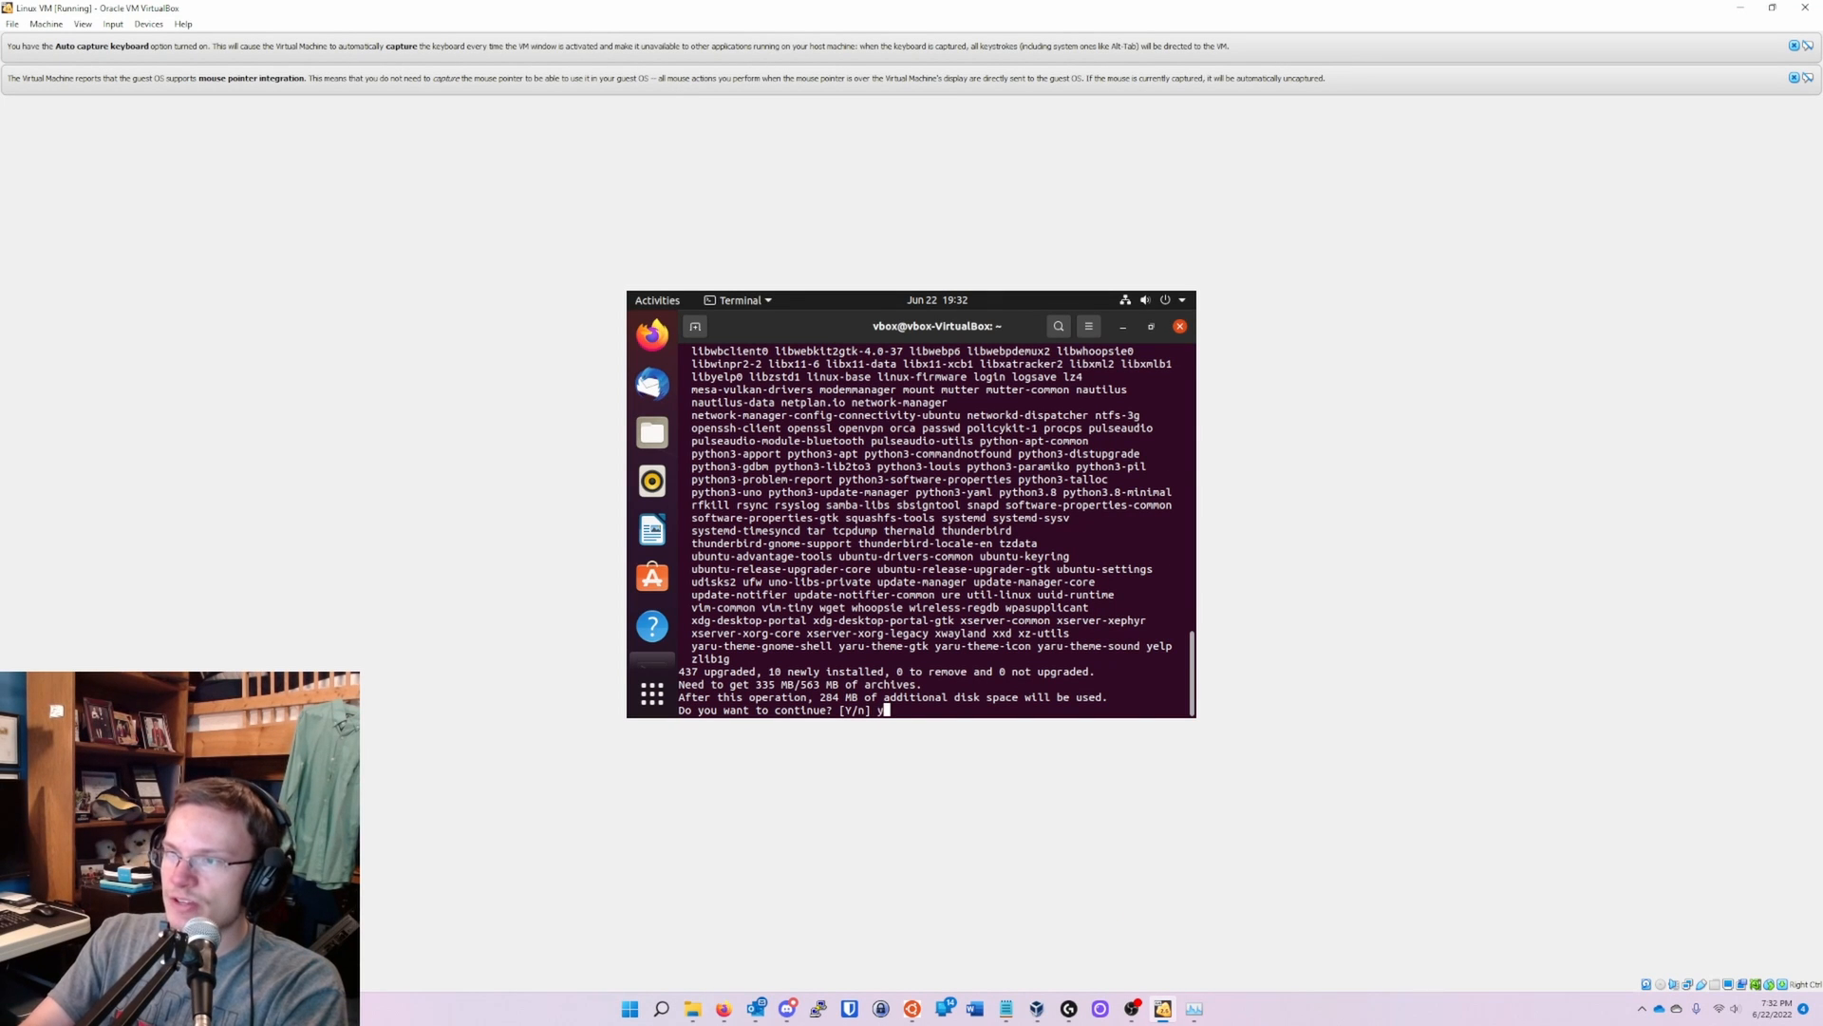
text(y)
key(Return)
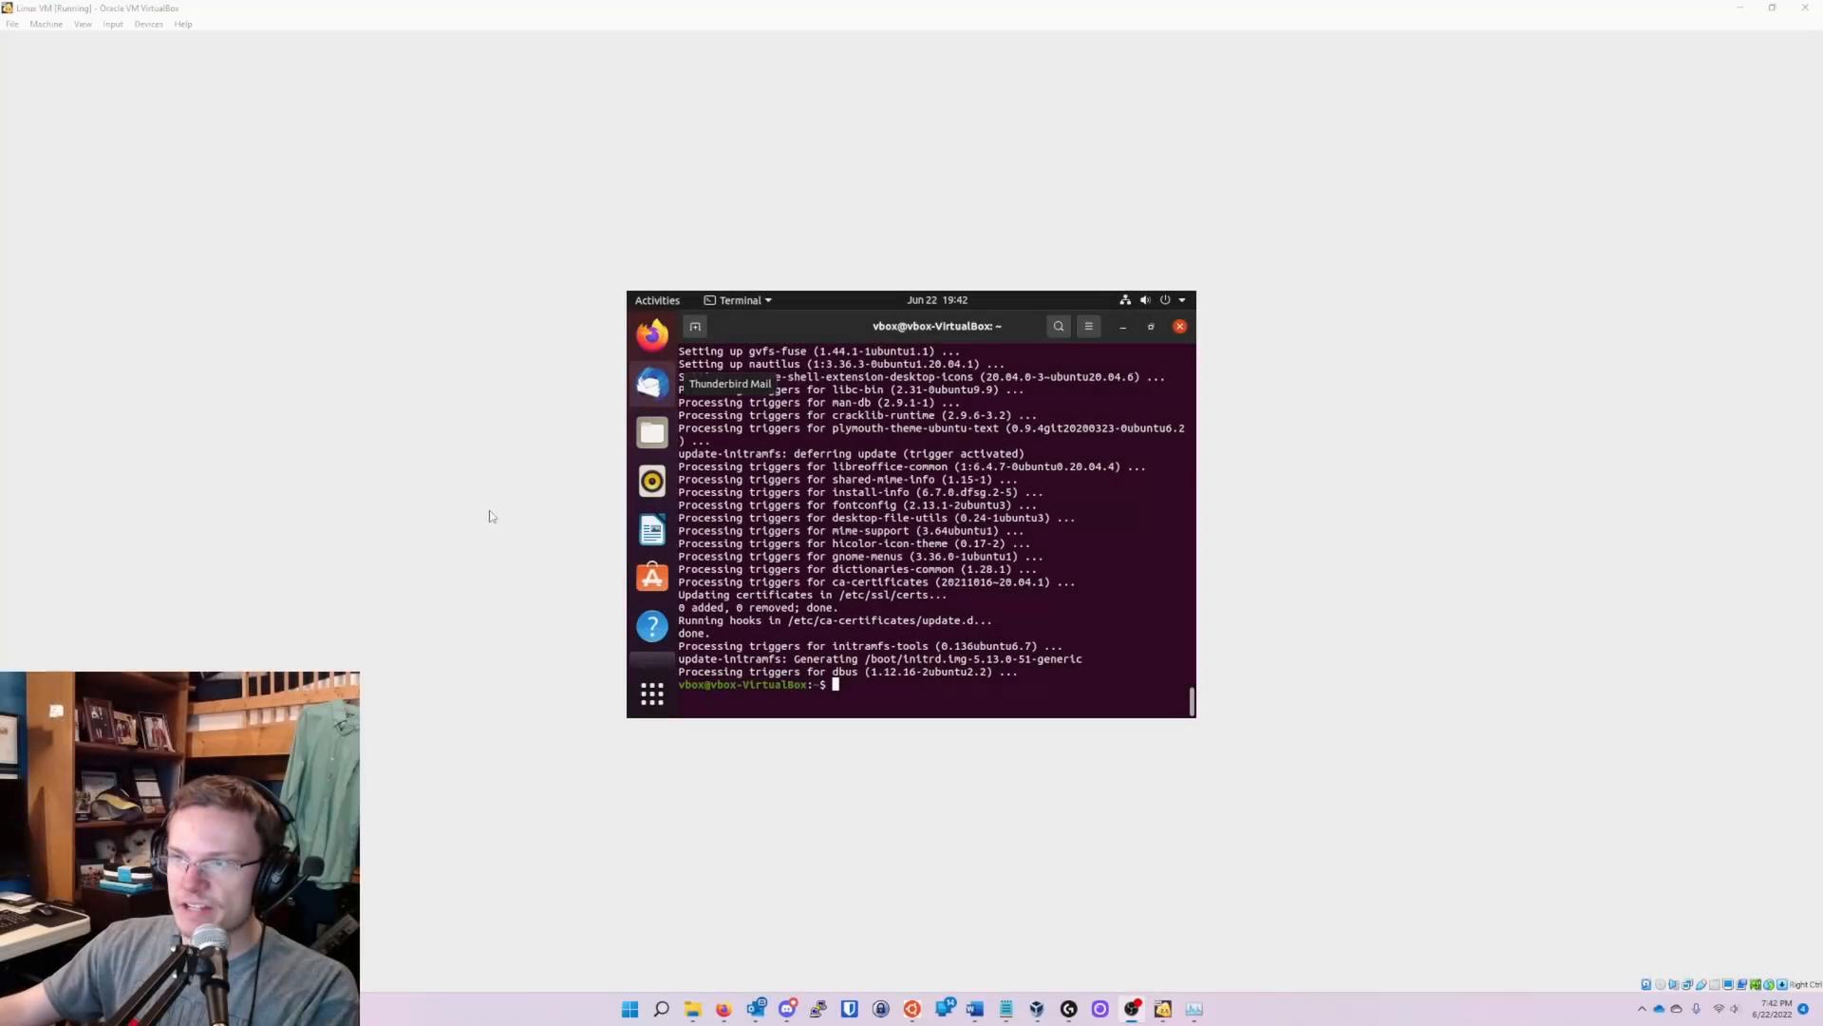
click(791, 490)
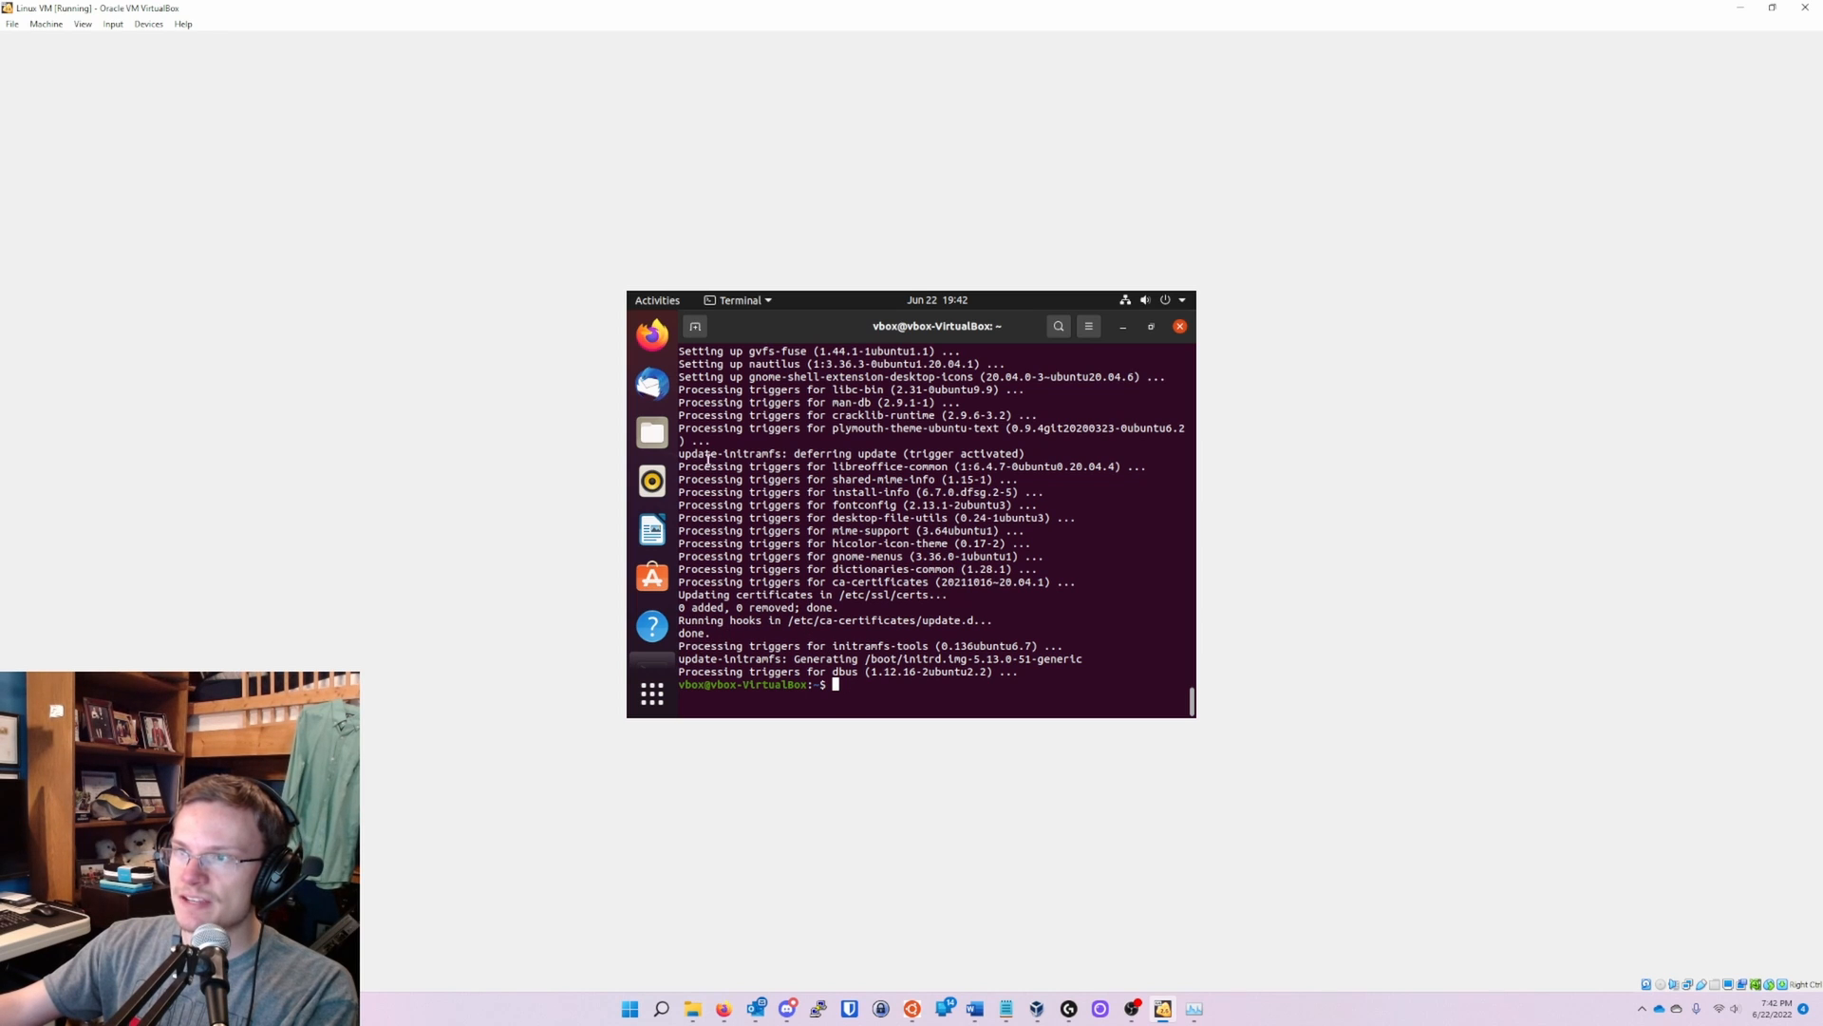
drag(712, 454, 979, 455)
click(840, 659)
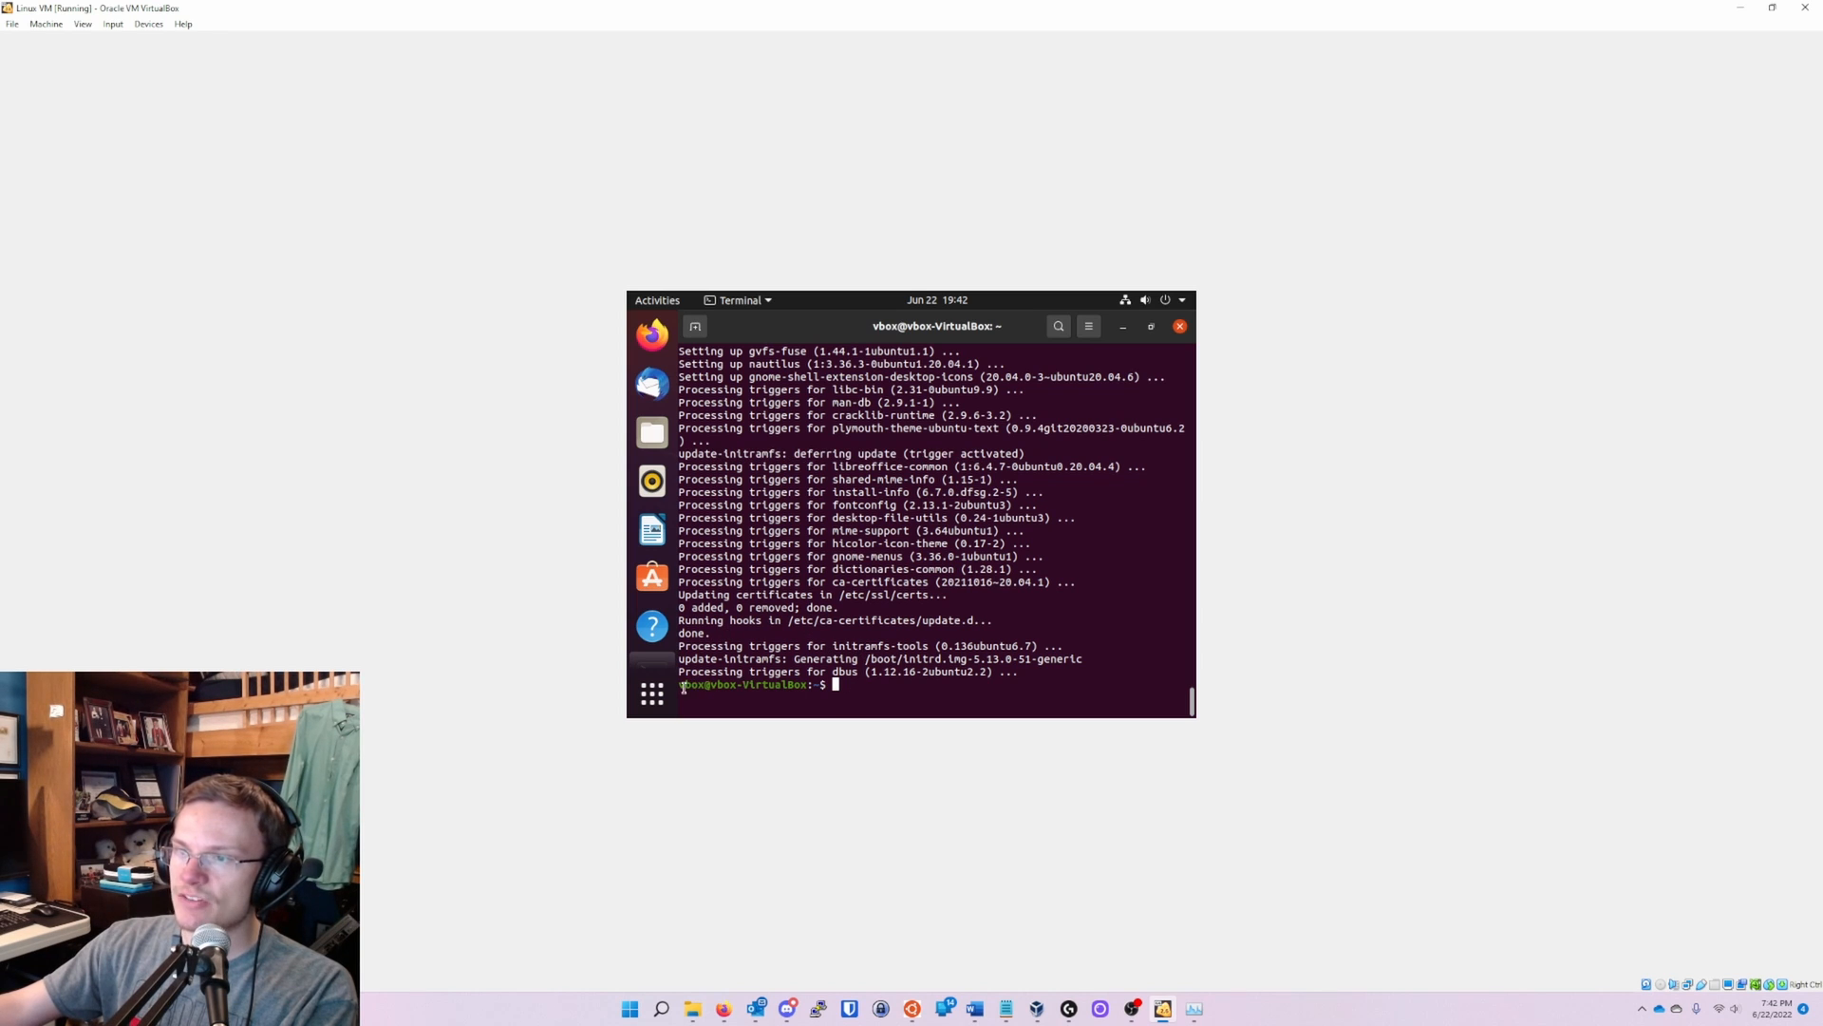
drag(686, 686, 815, 674)
click(889, 685)
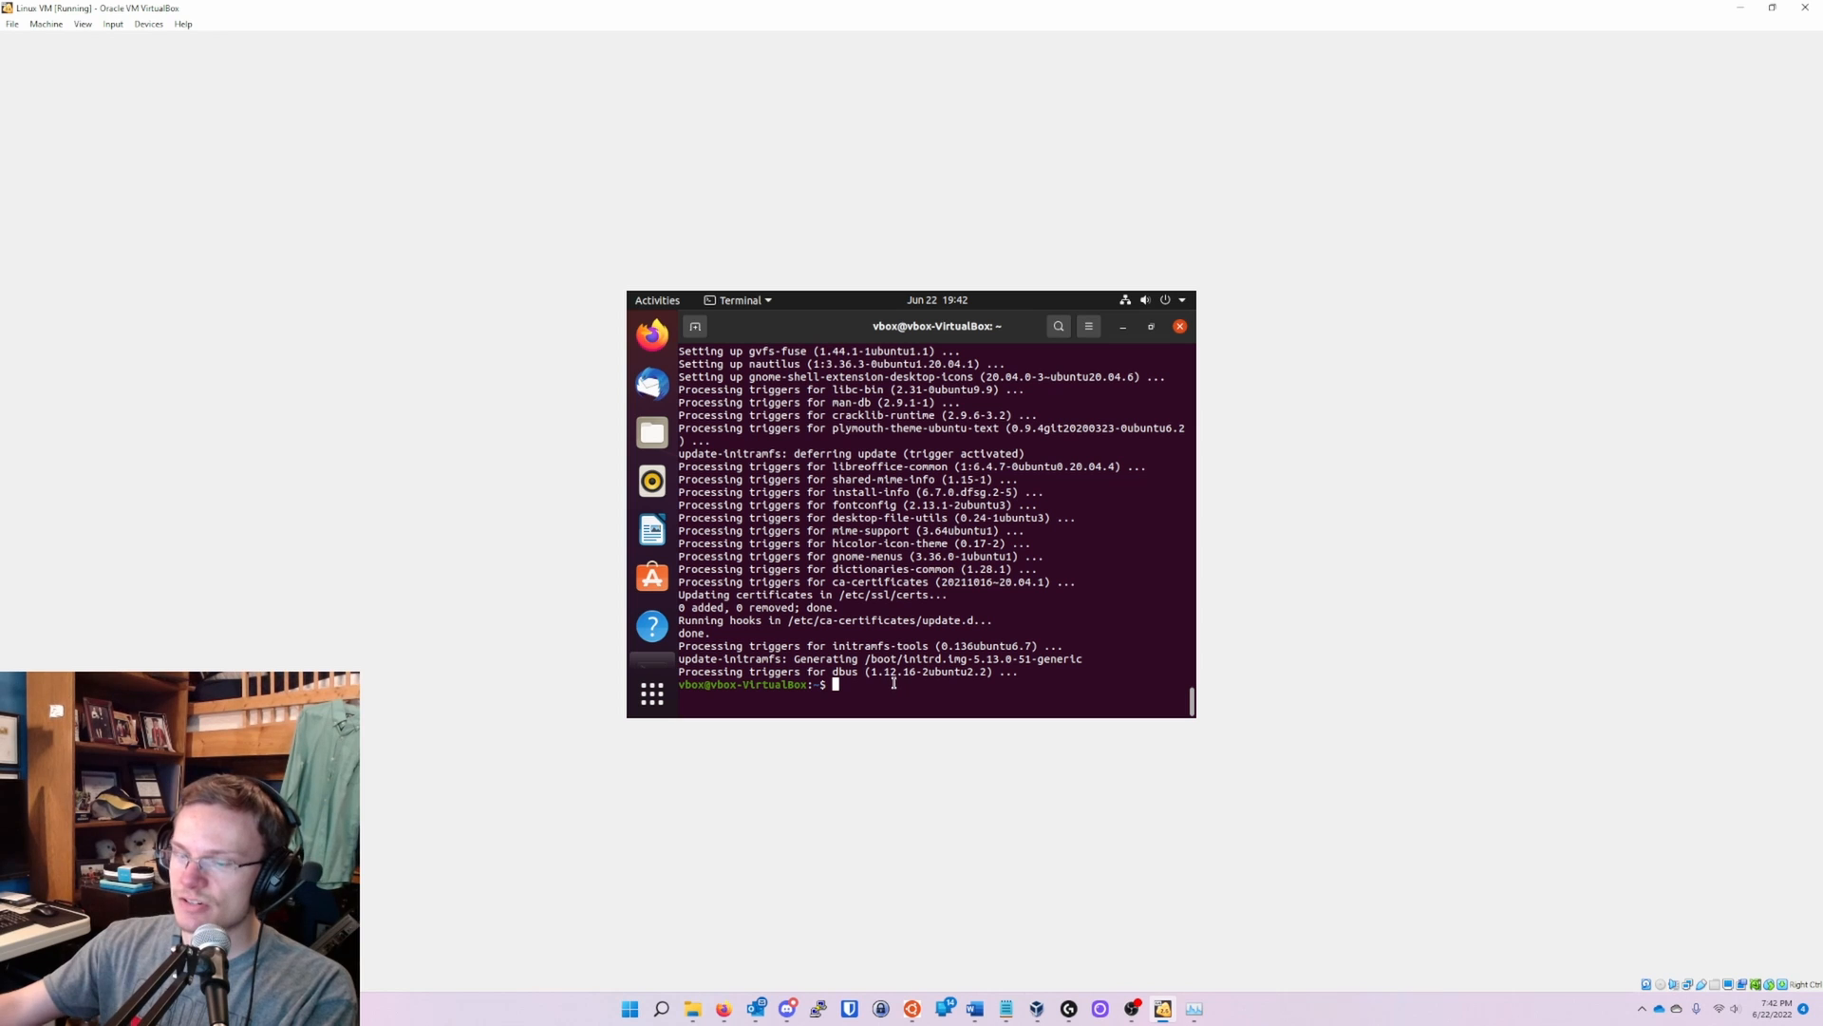
- Run sudo apt-get update again in the terminal to recheck the package lists after the upgrade
text(sudo apt-get update)
key(Return)
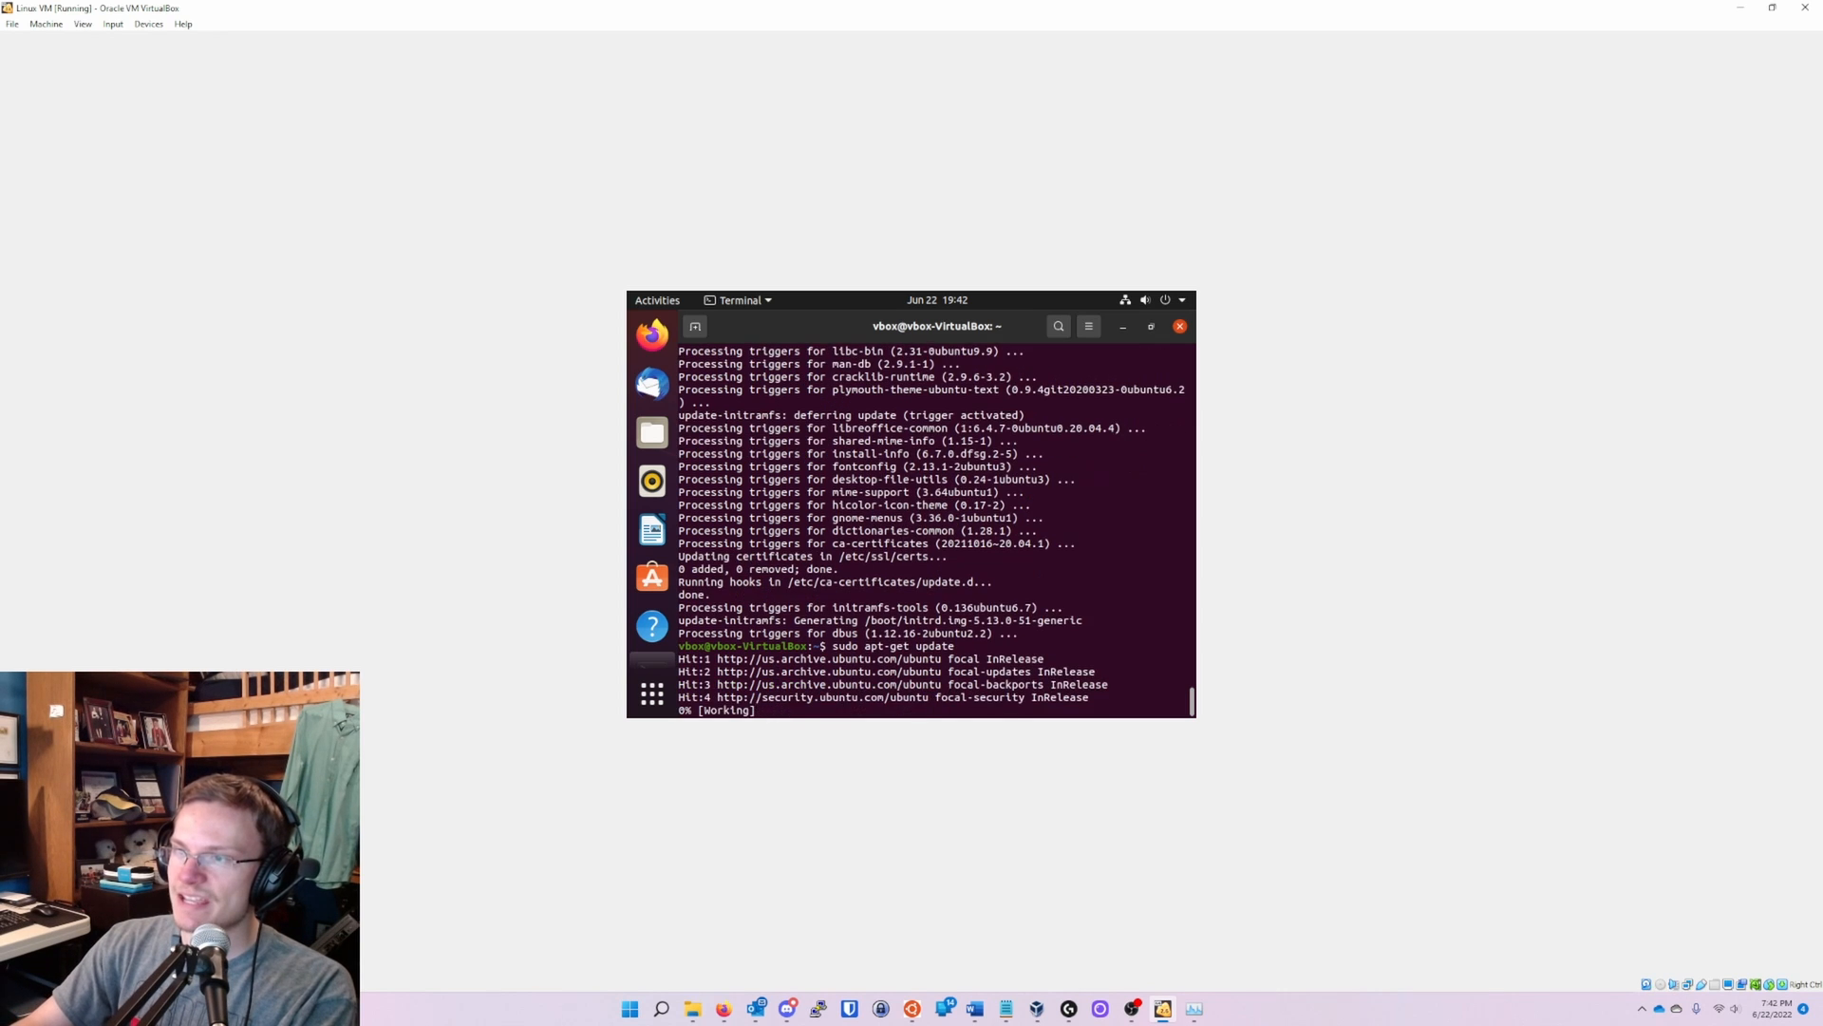